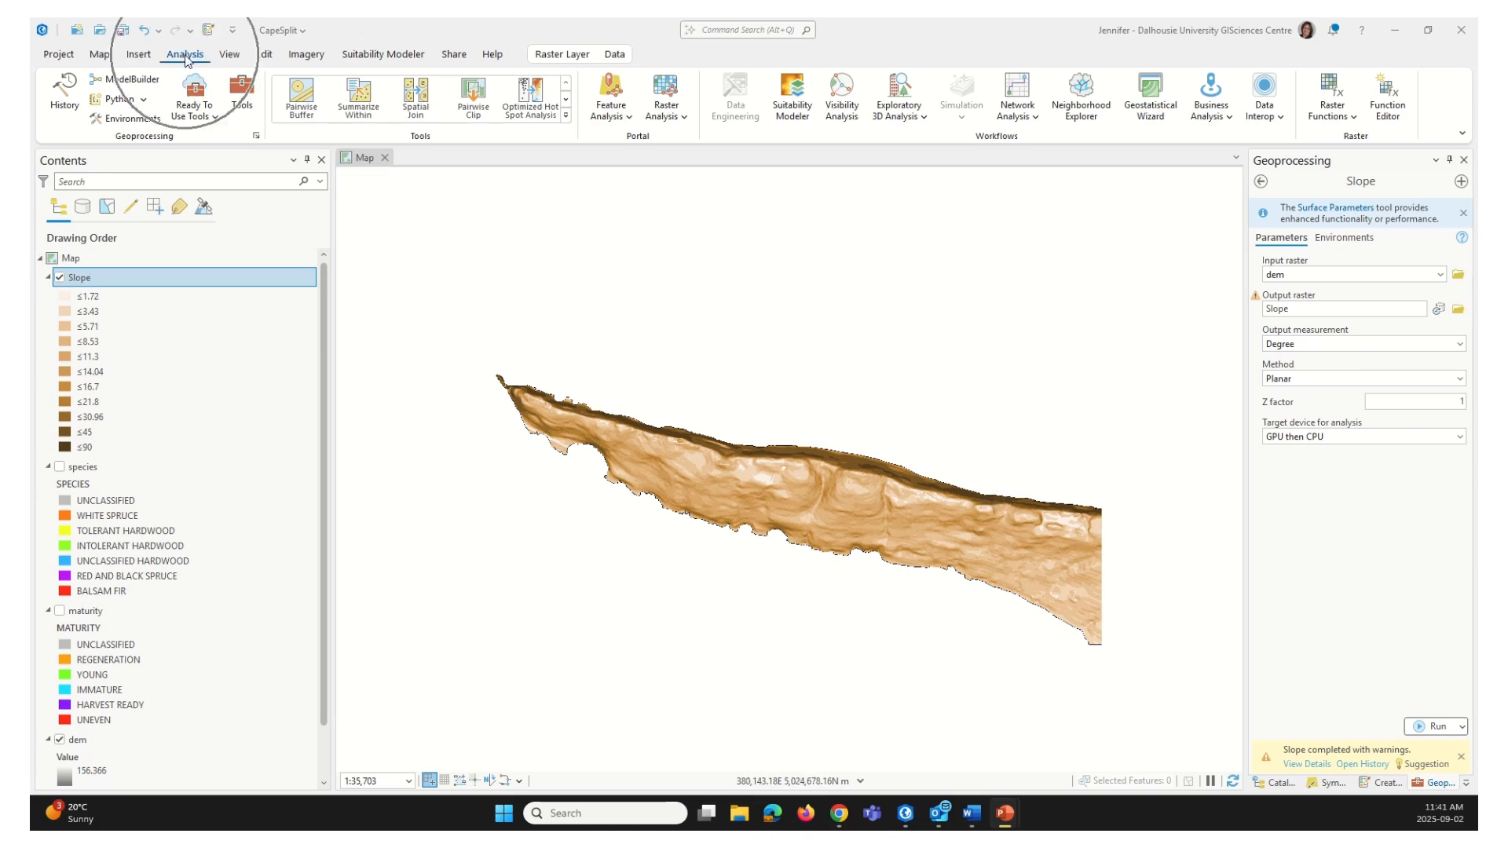
Step: Find the Spatial Analyst Raster Calculator among the geoprocessing tools, open it and widen its pane
{"action": "left_click", "coordinate": [250, 101]}
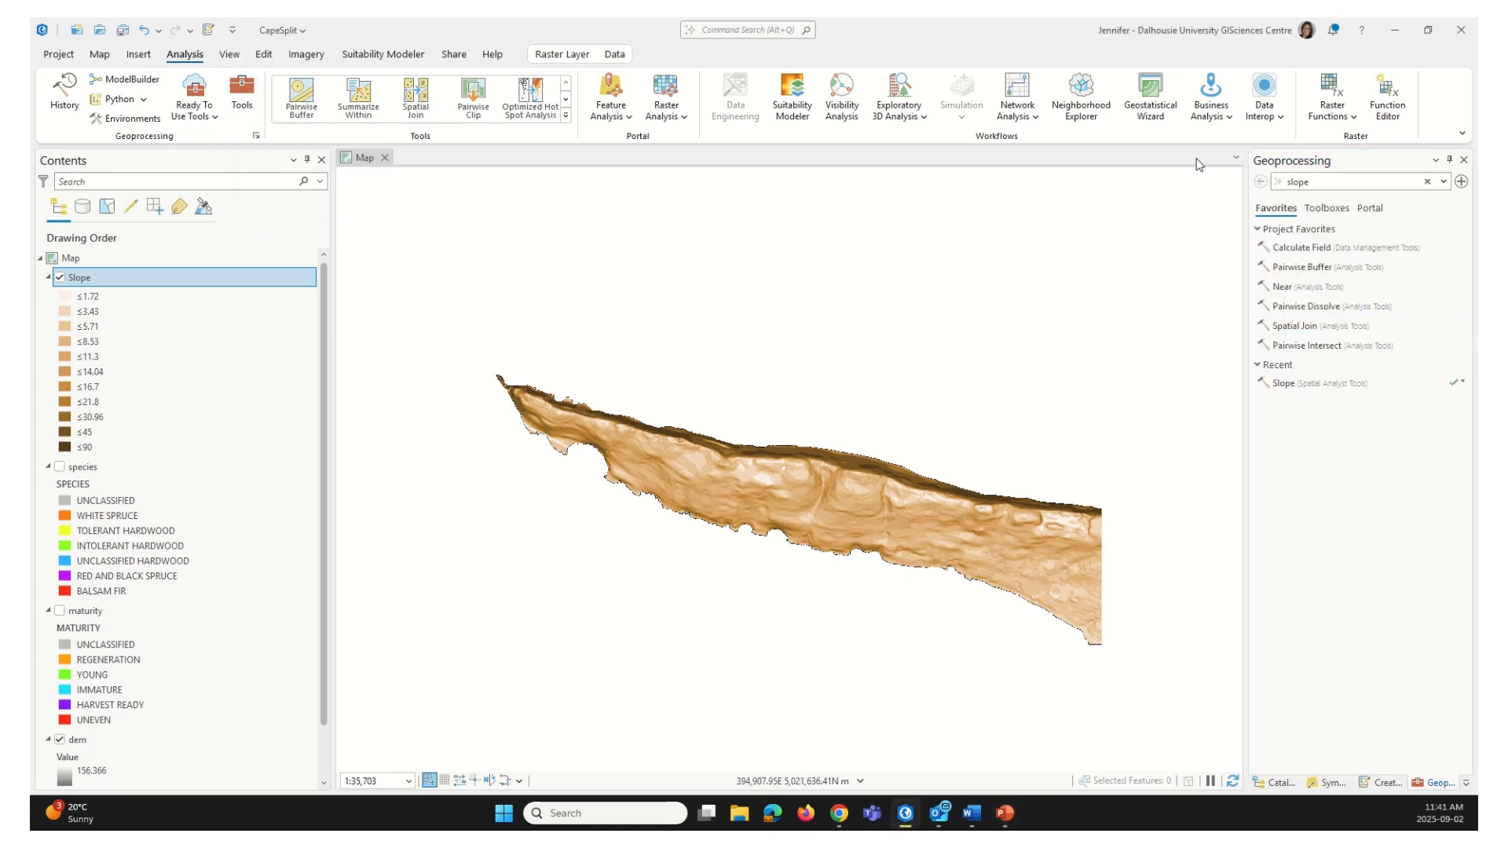
{"action": "left_click", "coordinate": [1340, 182]}
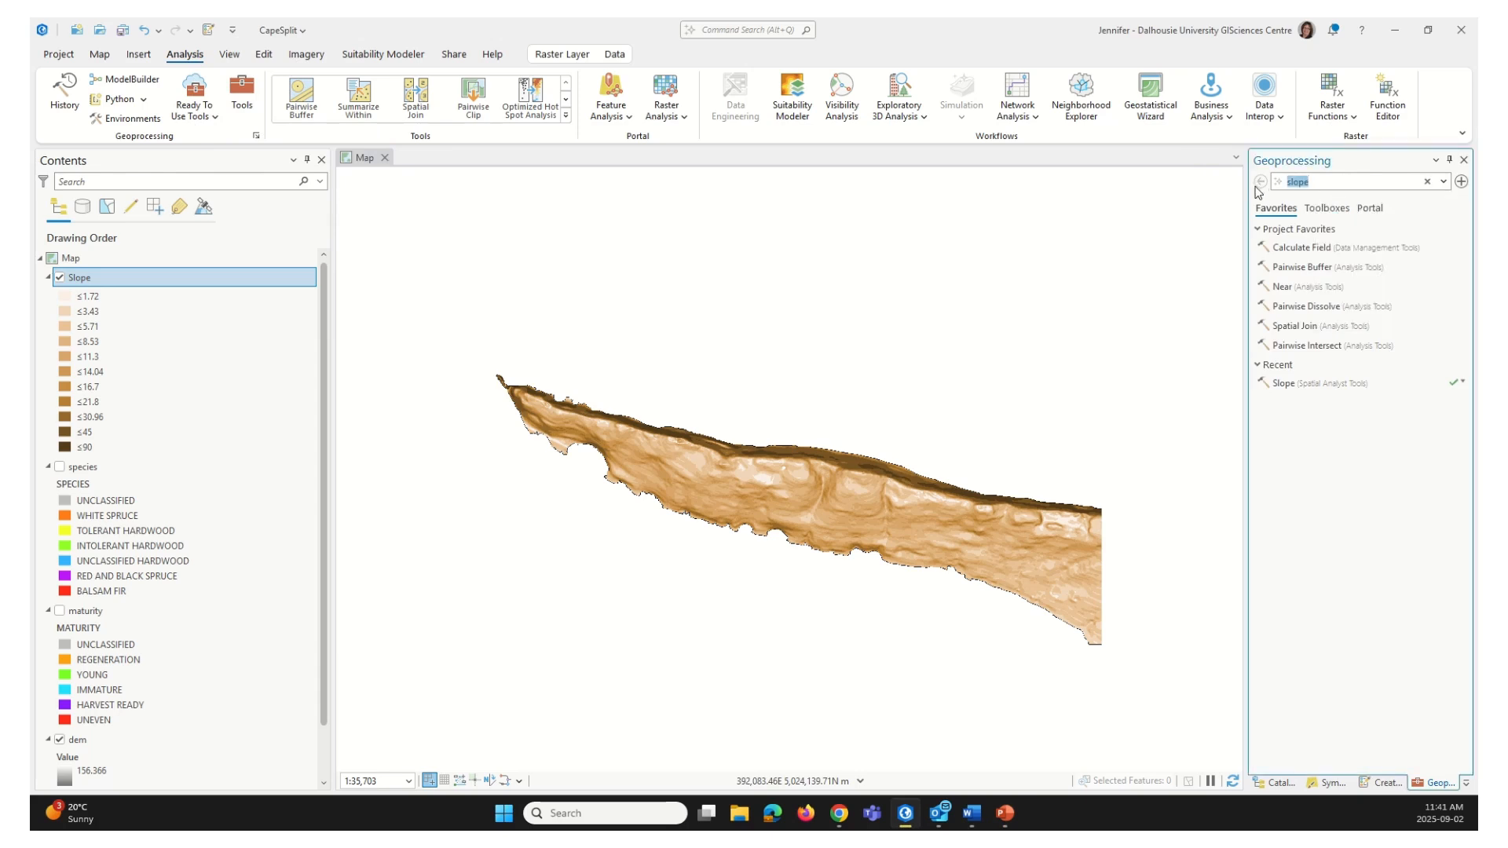
{"action": "type", "text": "raster calc"}
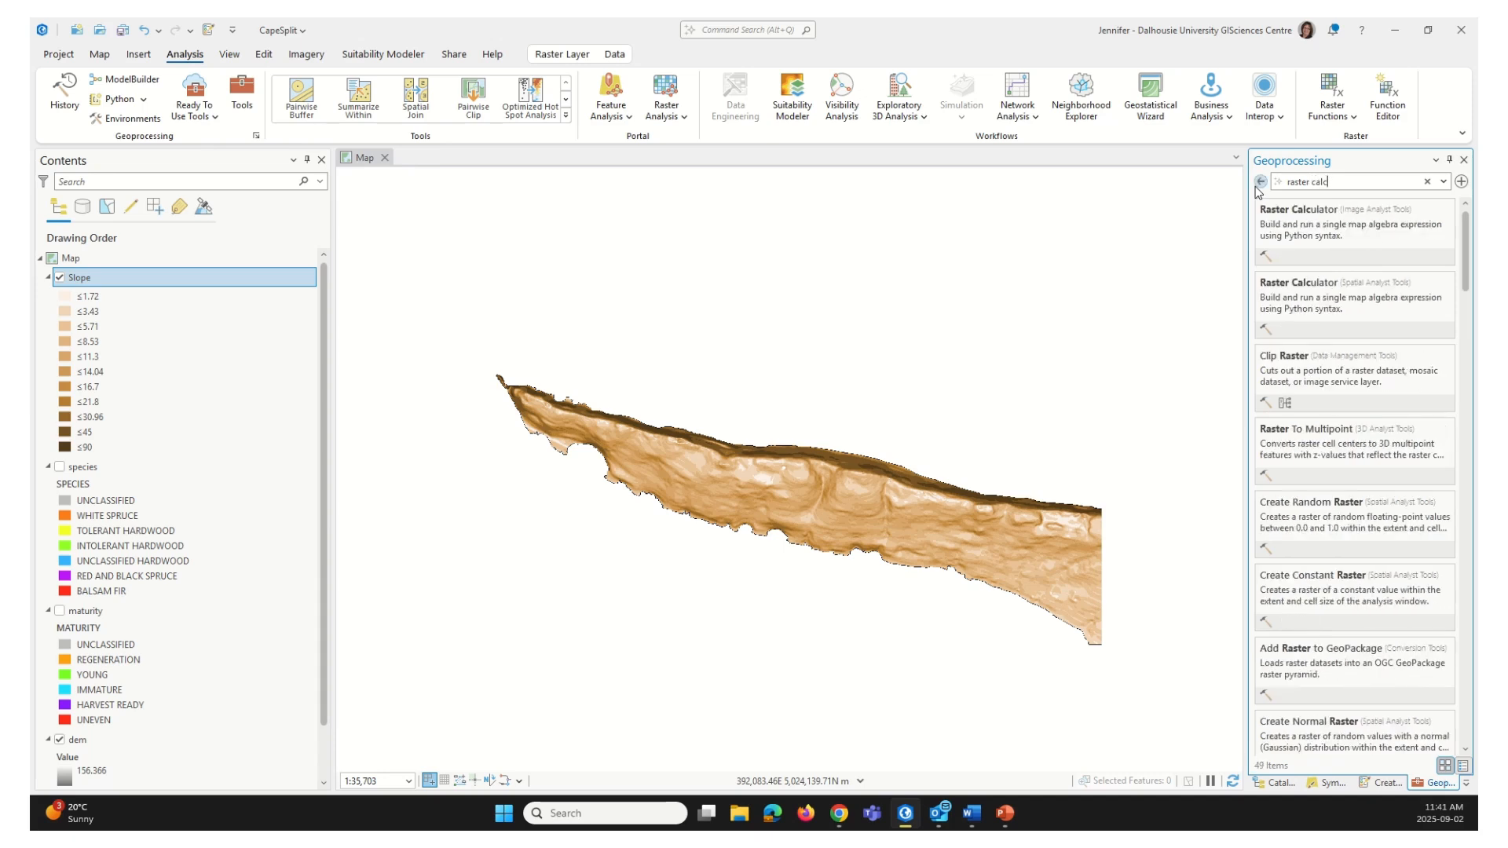
{"action": "left_click", "coordinate": [1309, 286]}
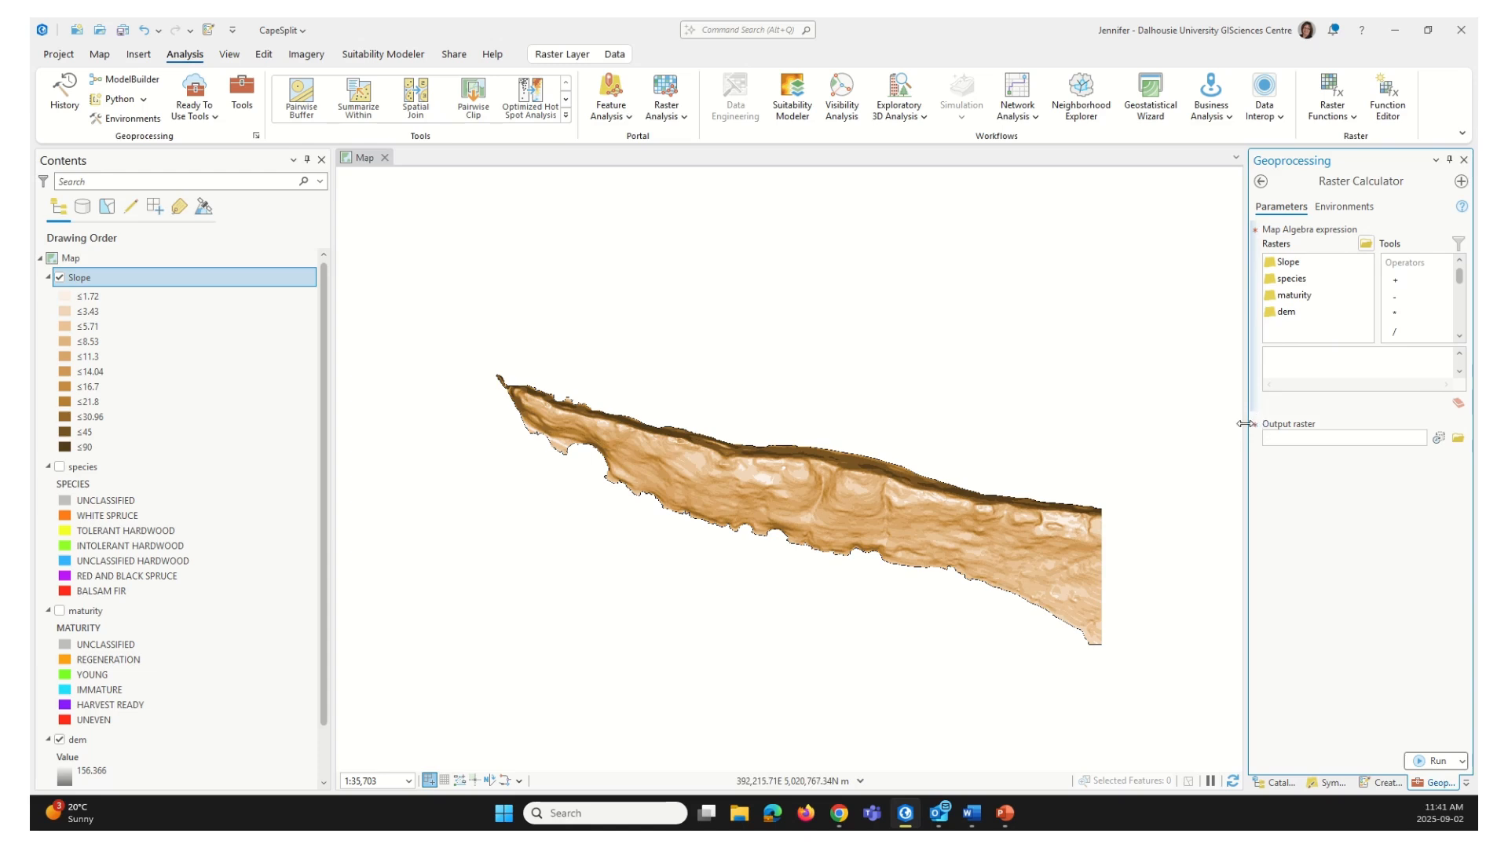
{"action": "left_click_drag", "start_coordinate": [1246, 426], "coordinate": [1207, 435]}
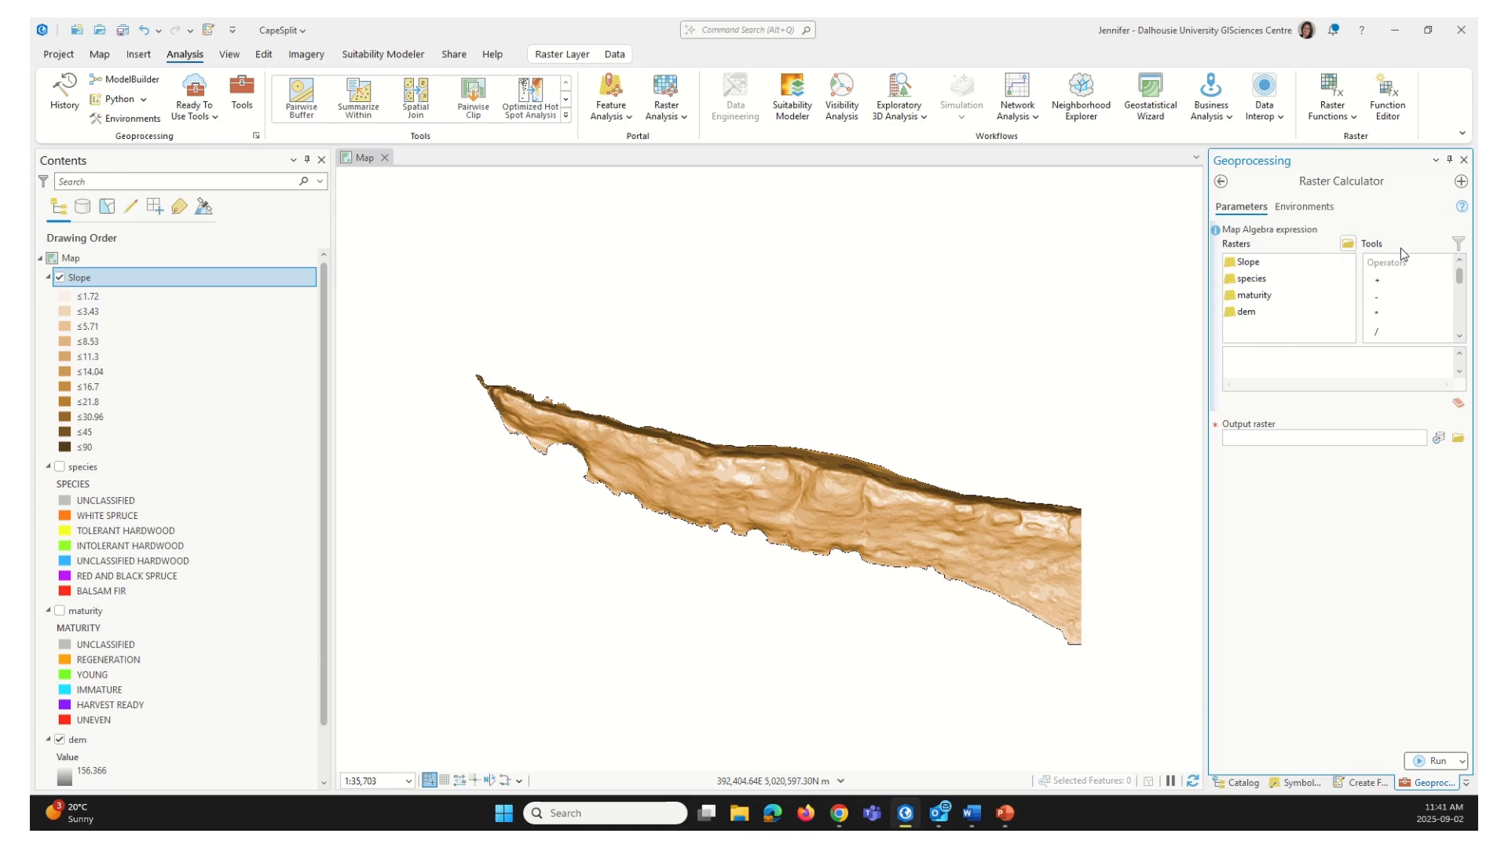
Step: Build the map algebra expression Con("Slope"<=5,1) from the conditional function and the Slope raster
{"action": "left_click_drag", "start_coordinate": [1461, 279], "coordinate": [1459, 293]}
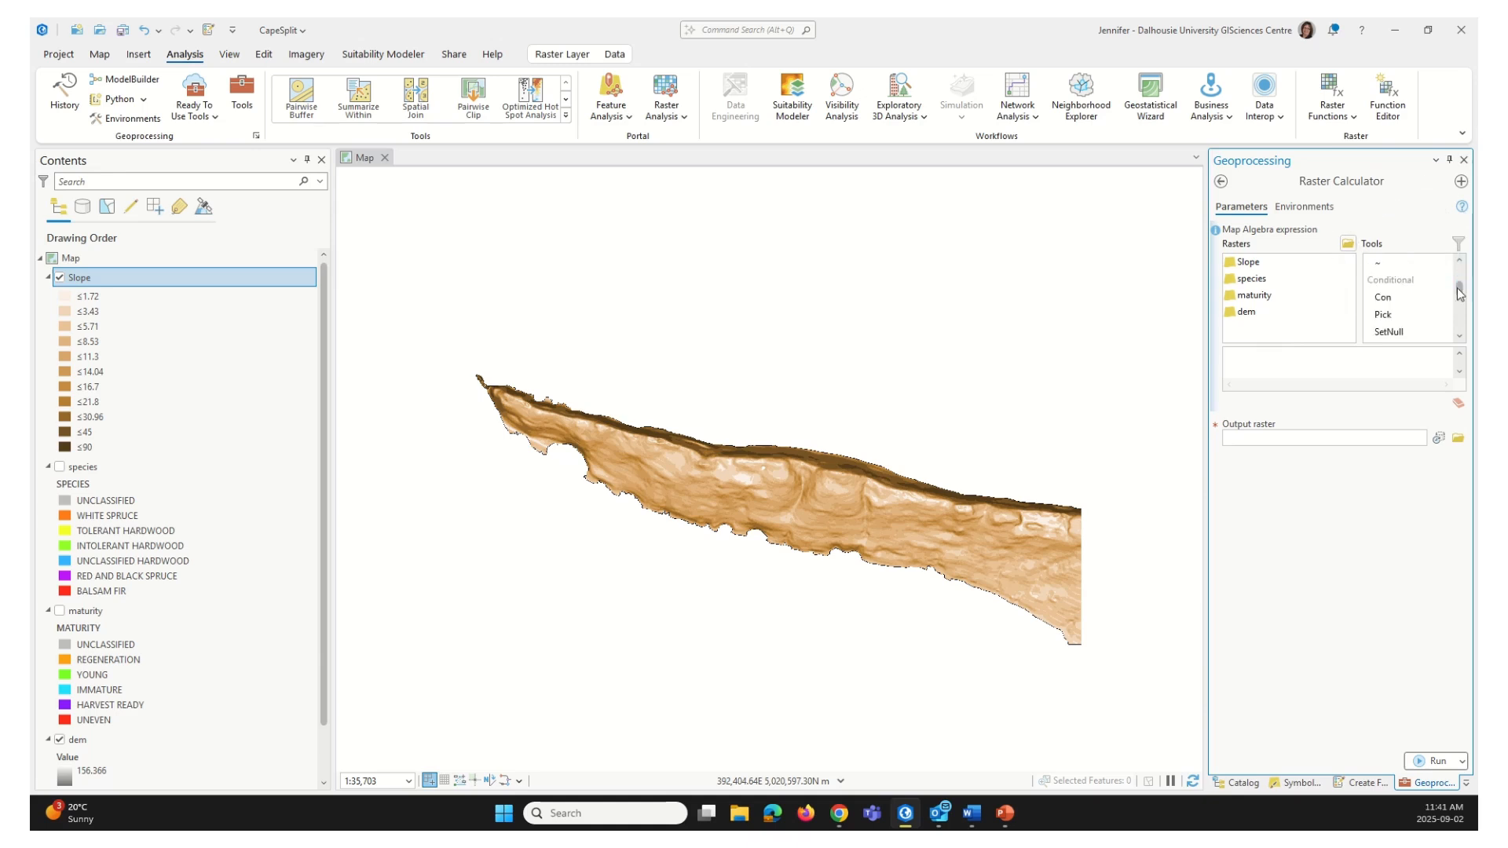
{"action": "double_click", "coordinate": [1393, 303]}
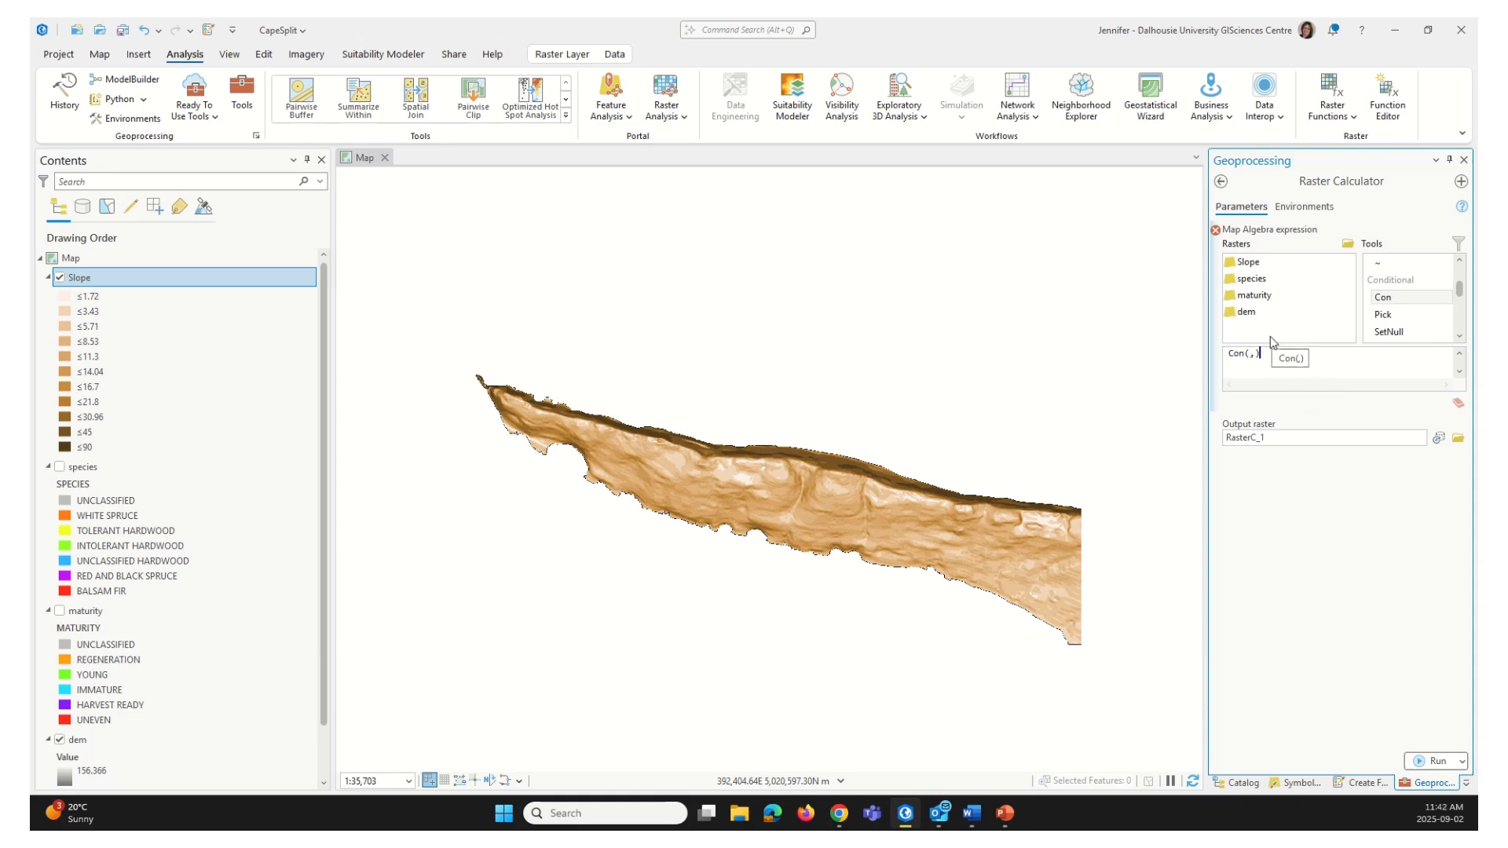
{"action": "double_click", "coordinate": [1255, 264]}
{"action": "key", "text": "Left"}
{"action": "key", "text": "Left"}
{"action": "type", "text": "<=5"}
Step: Name the output raster good_slope in the CapeSplit geodatabase and run the Raster Calculator
{"action": "left_click", "coordinate": [1297, 436]}
{"action": "left_click_drag", "start_coordinate": [1297, 437], "coordinate": [1388, 433]}
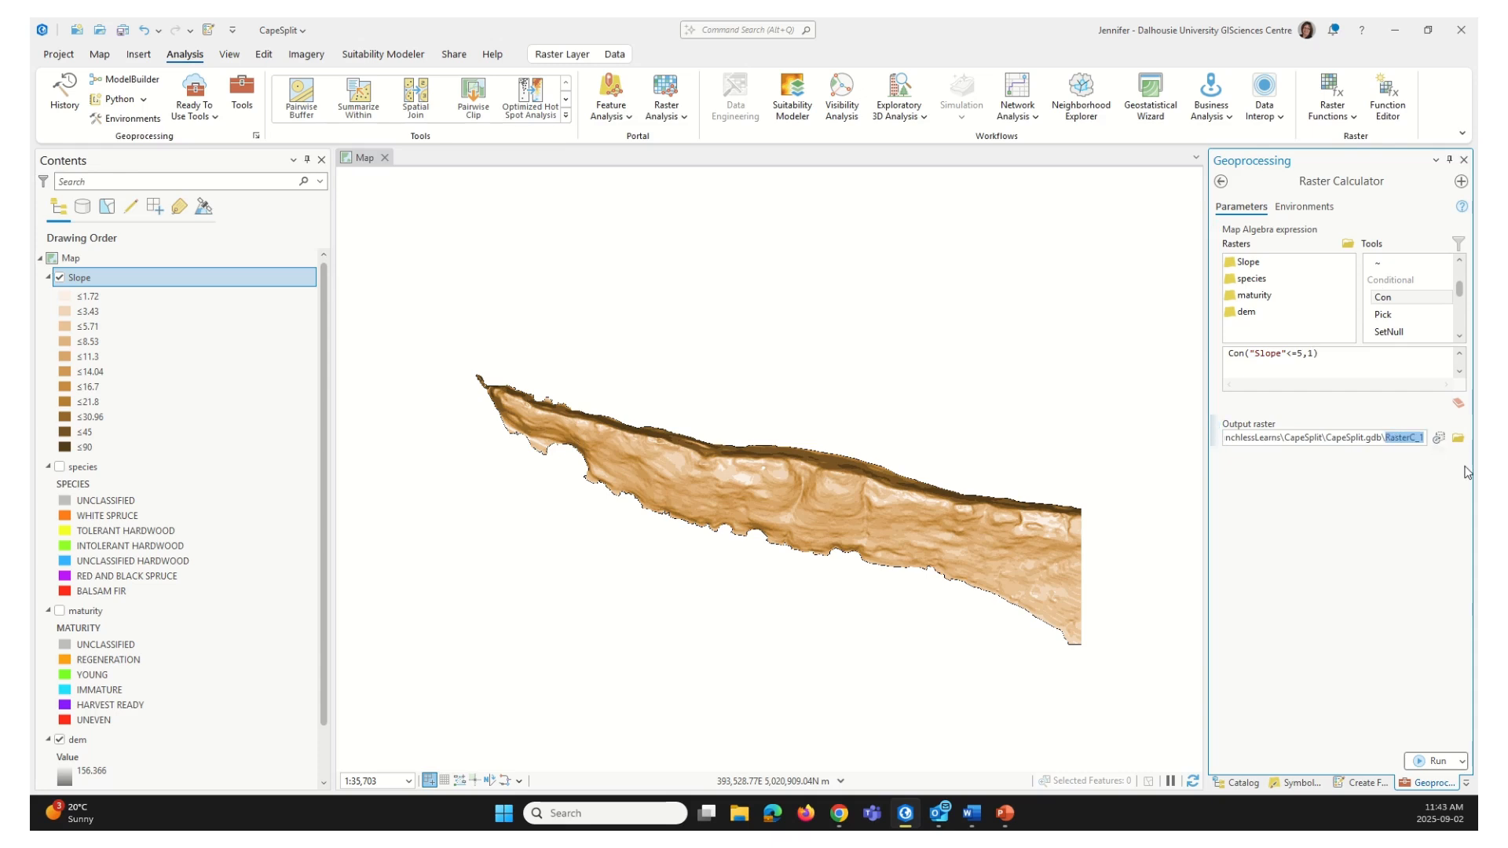
{"action": "type", "text": "good_slope"}
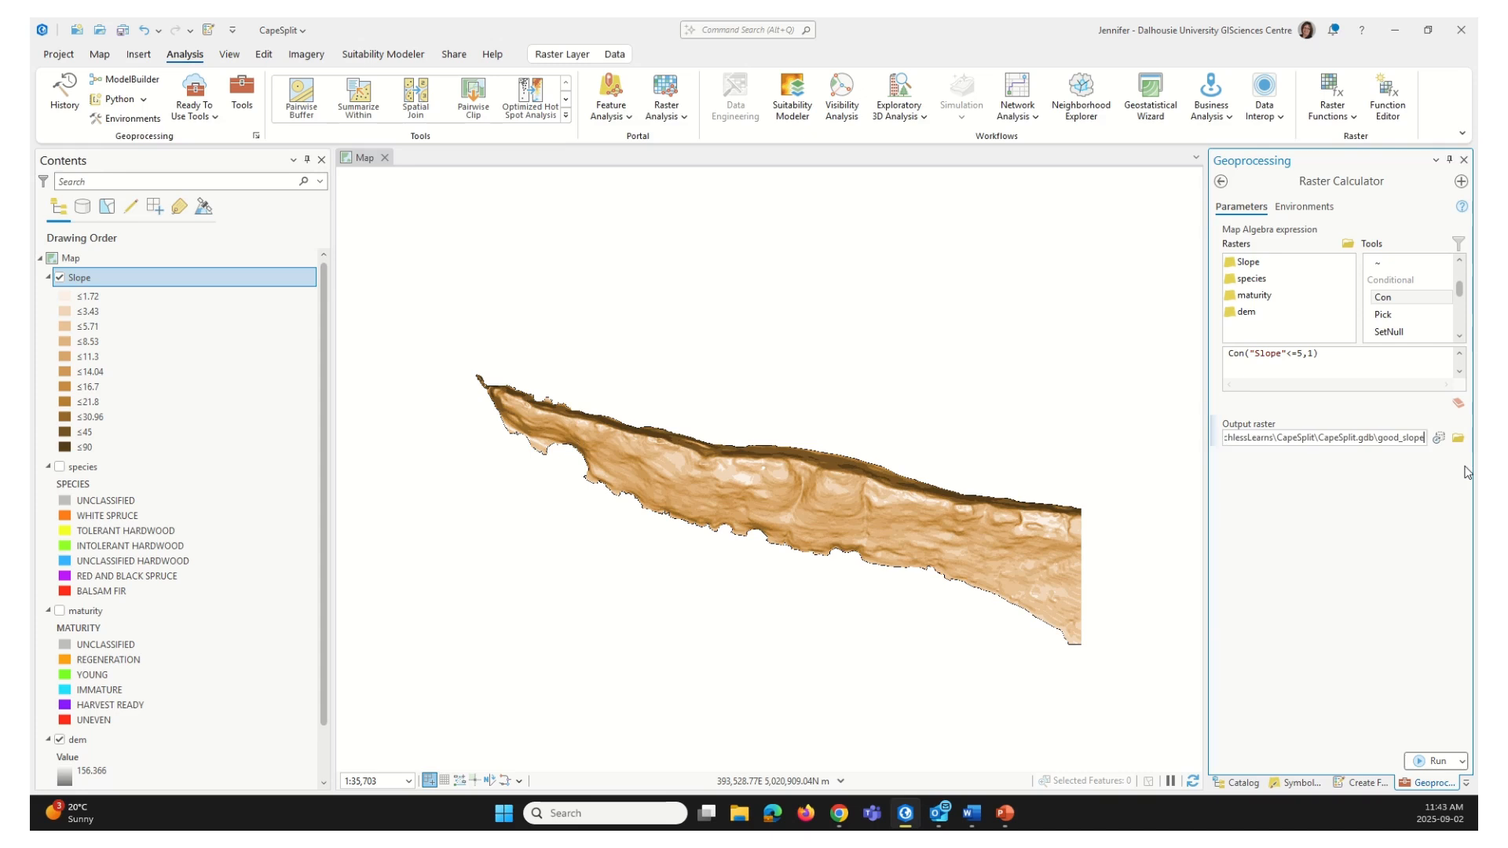
{"action": "left_click", "coordinate": [1432, 766]}
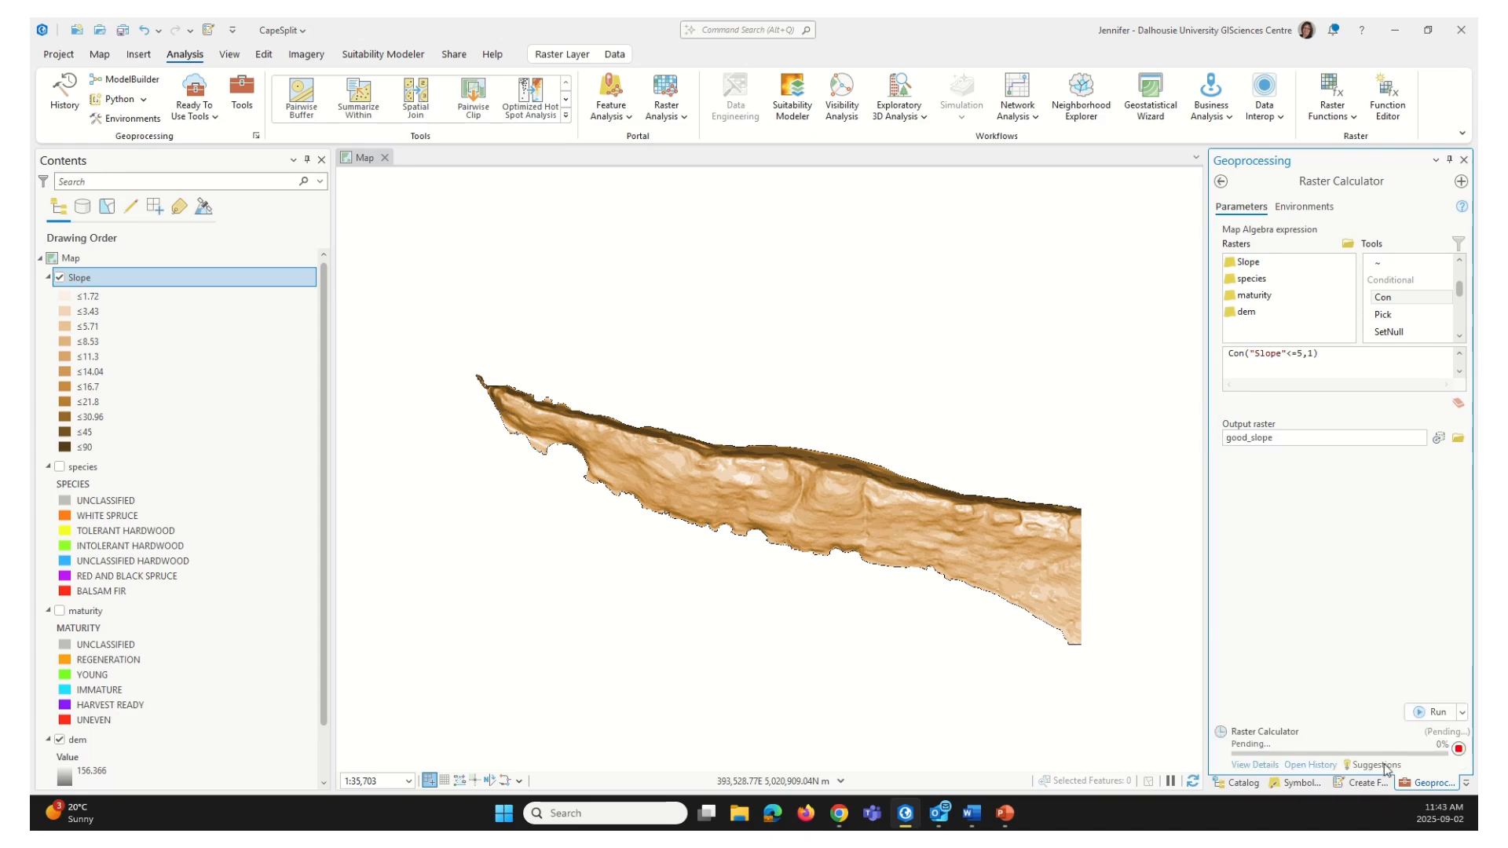
{"action": "mouse_move", "coordinate": [1262, 767]}
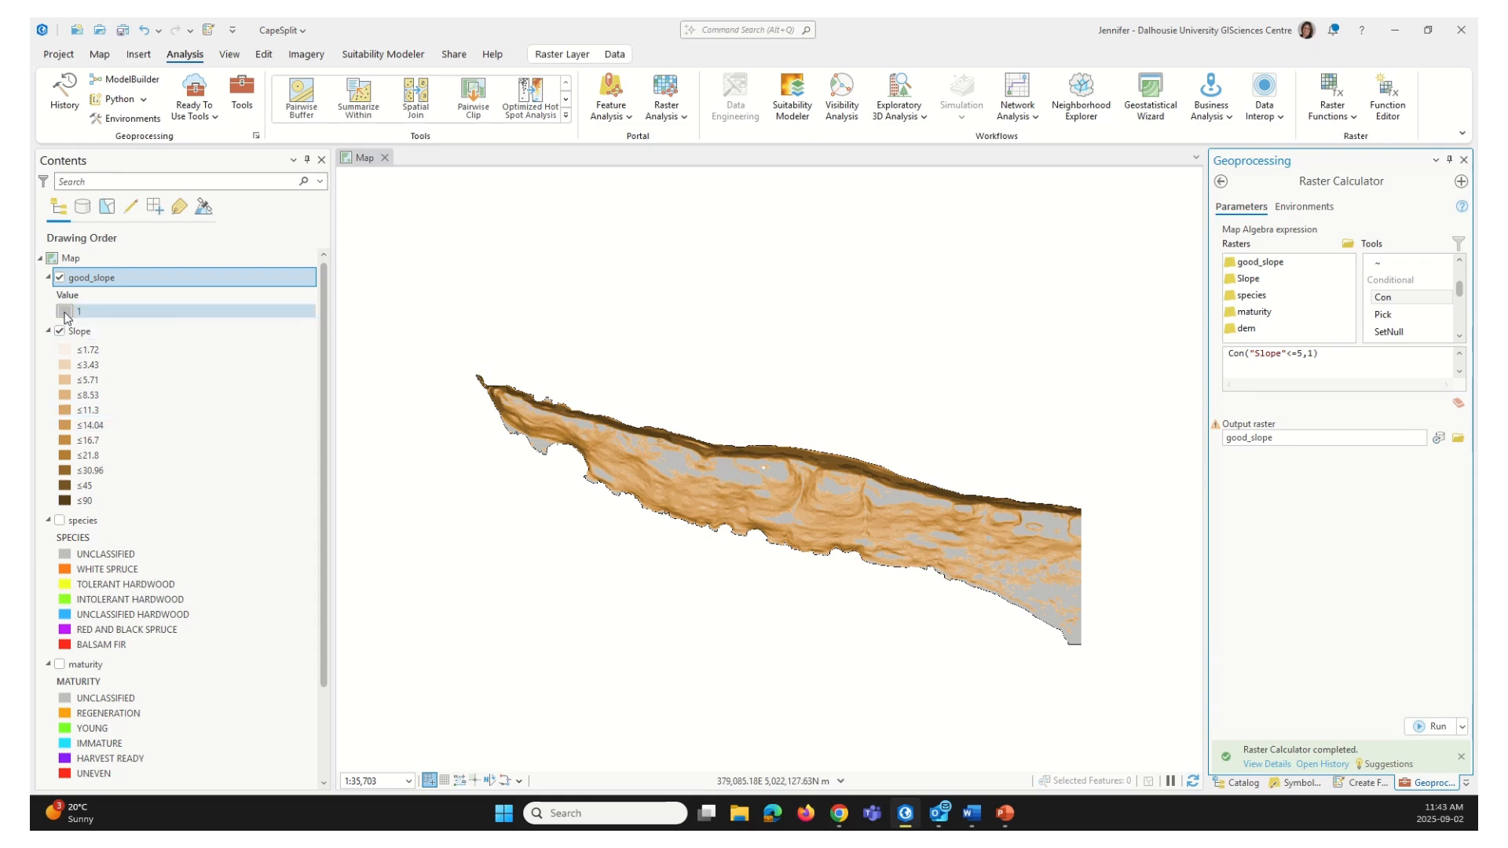
Step: Change the color of value 1 in the good_slope layer to red
{"action": "left_click", "coordinate": [65, 313]}
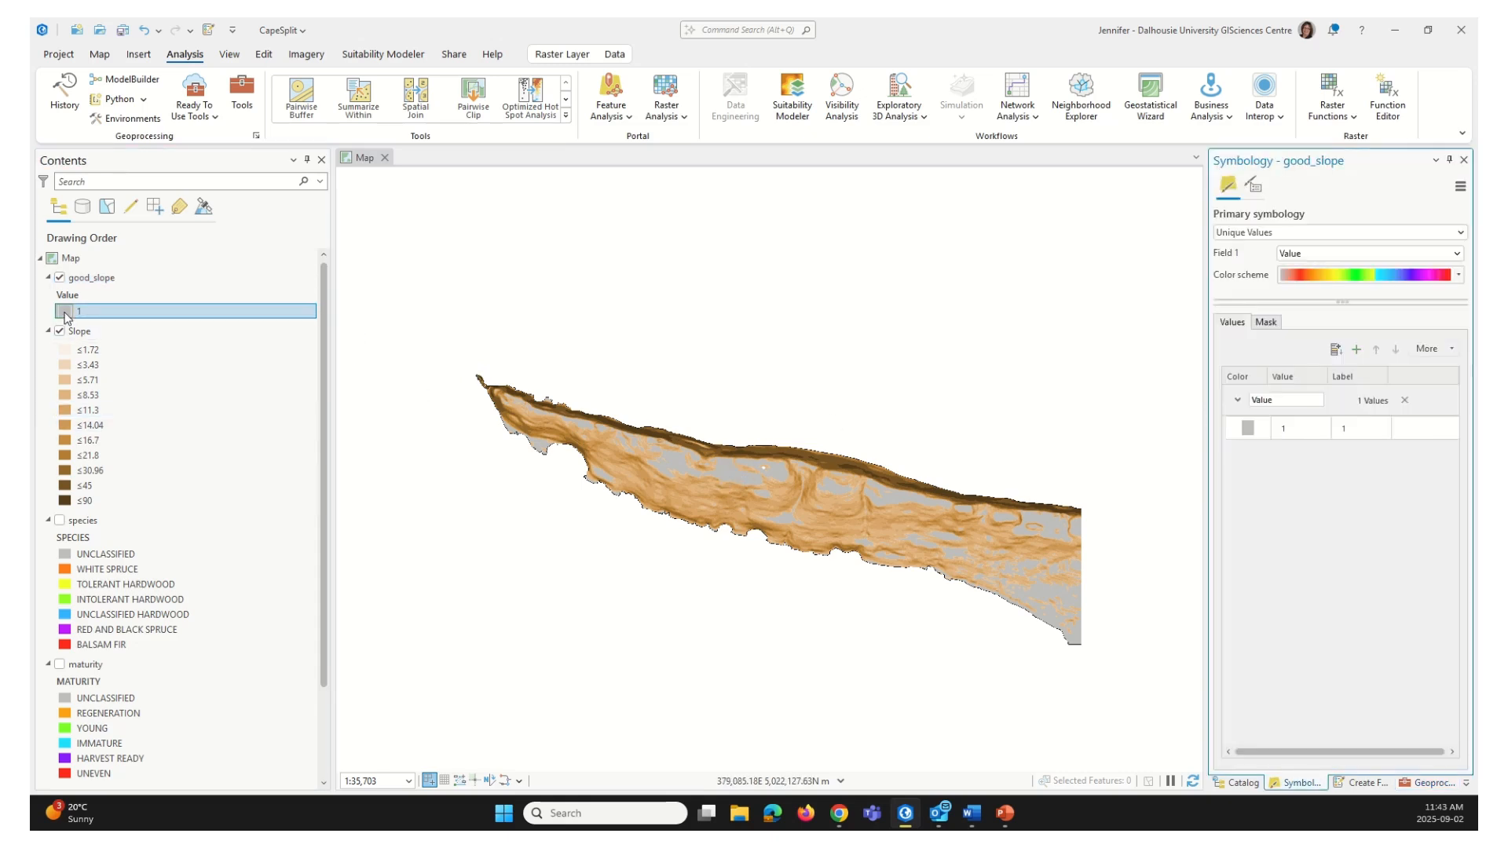
{"action": "left_click", "coordinate": [1249, 428]}
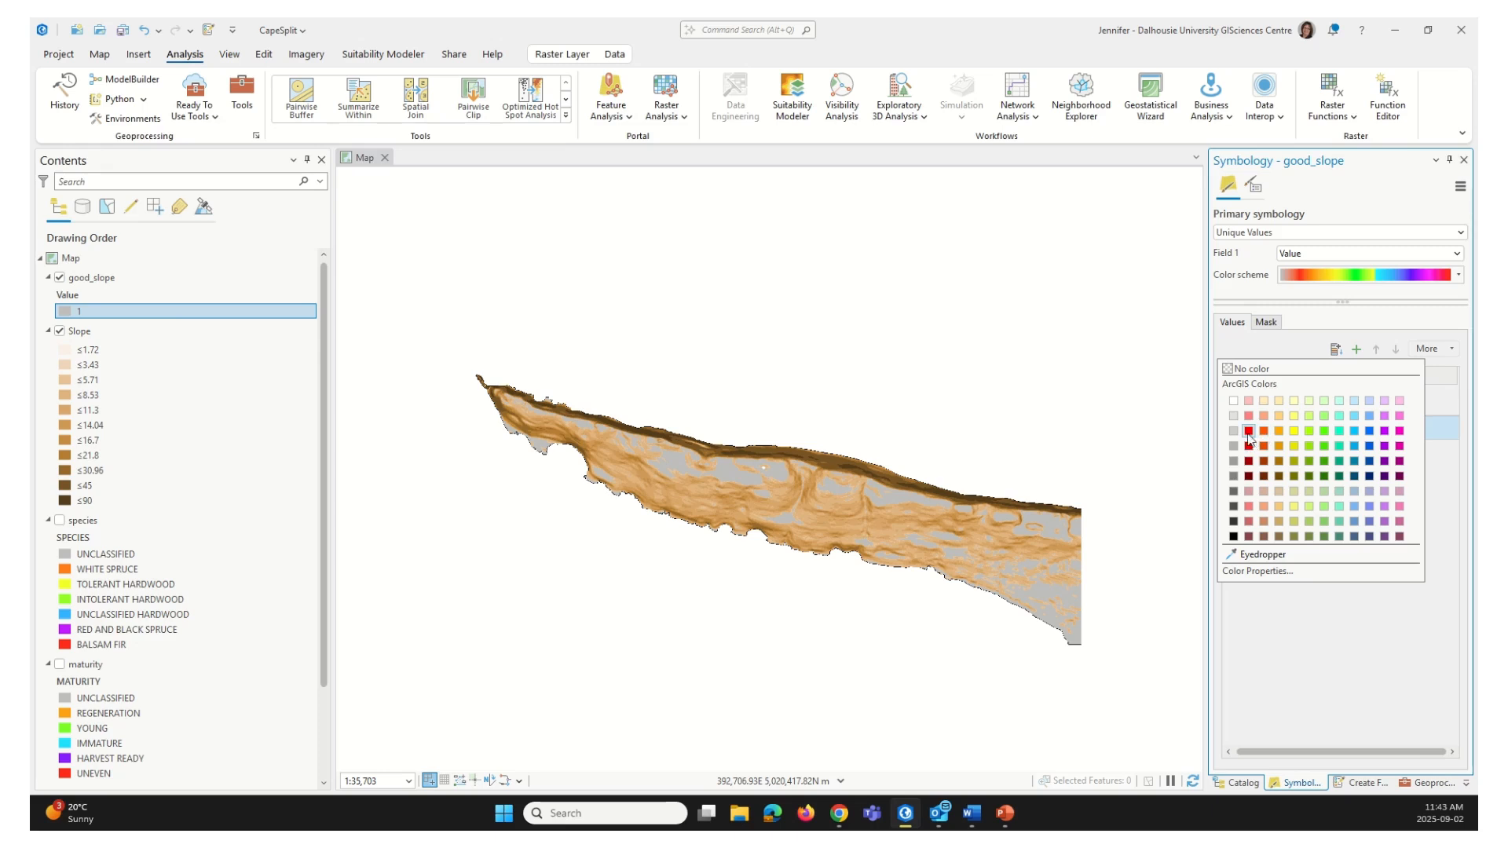
{"action": "left_click", "coordinate": [1249, 431]}
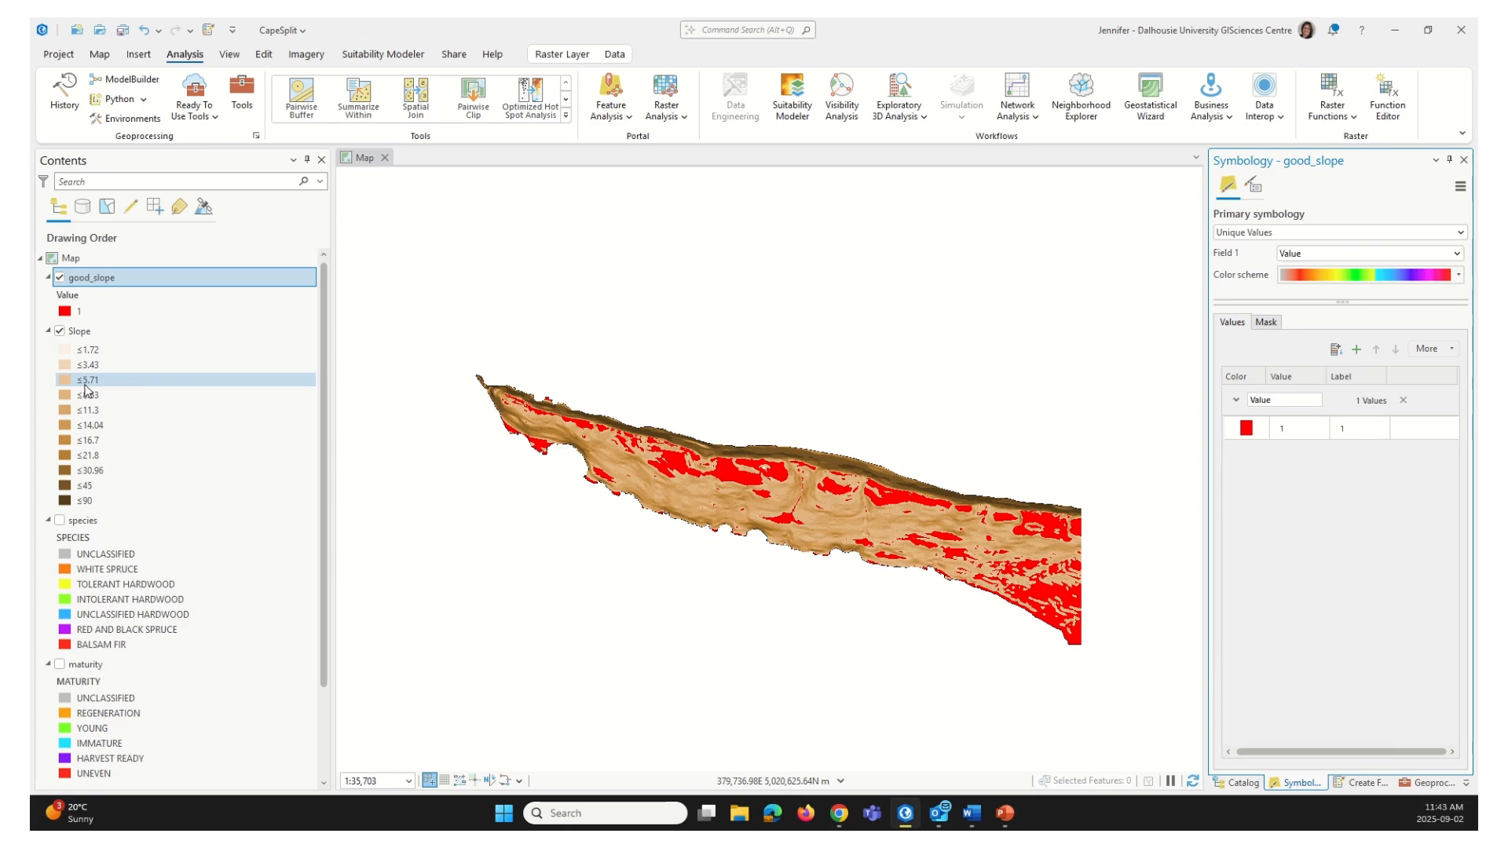
Step: Toggle the good_slope layer off and on to compare it with the Slope layer underneath
{"action": "left_click", "coordinate": [56, 278]}
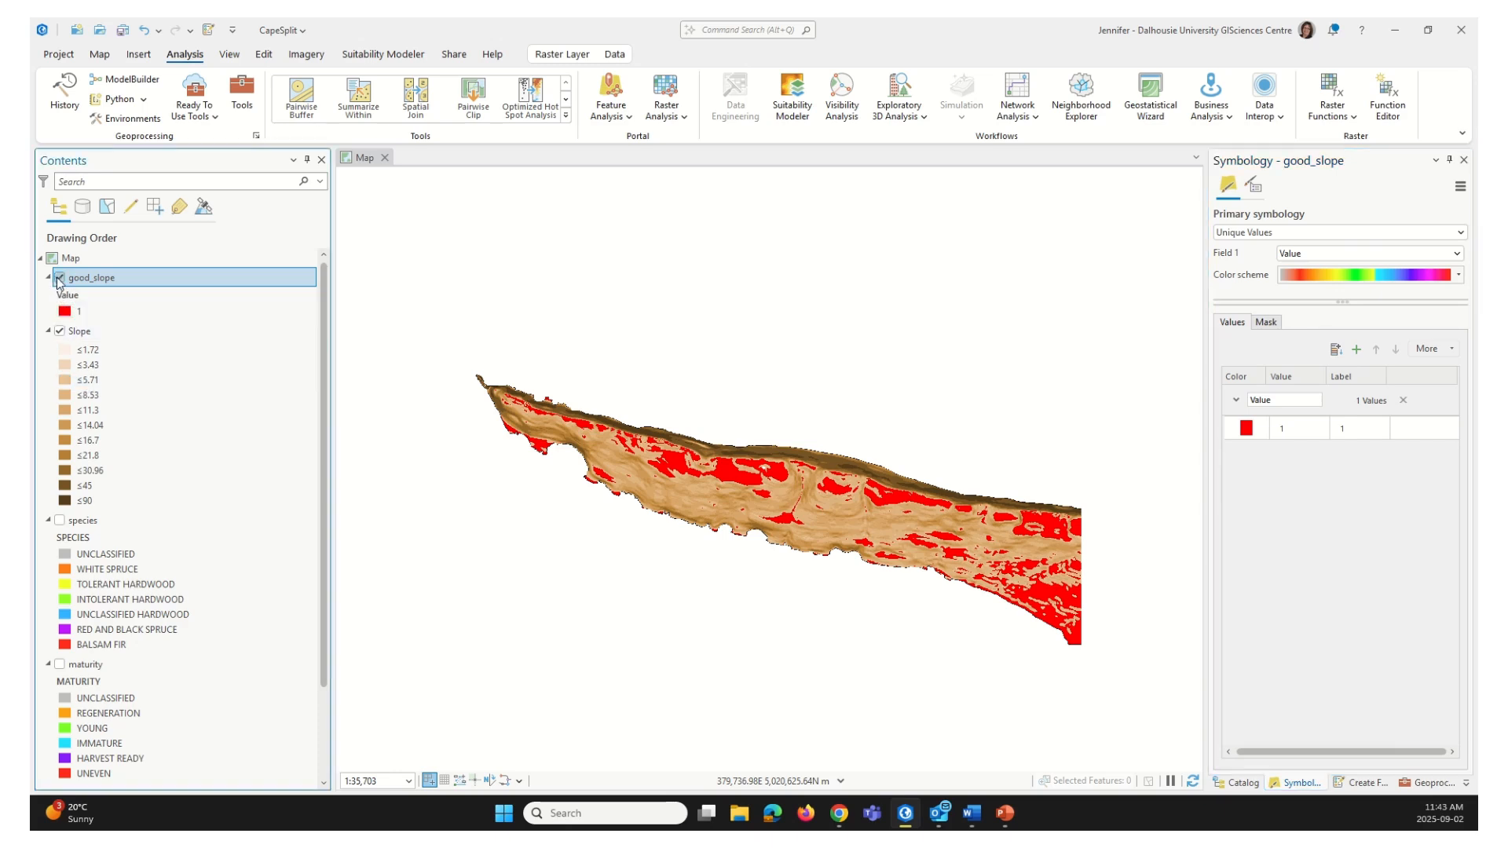
{"action": "left_click", "coordinate": [57, 279]}
{"action": "left_click", "coordinate": [57, 279]}
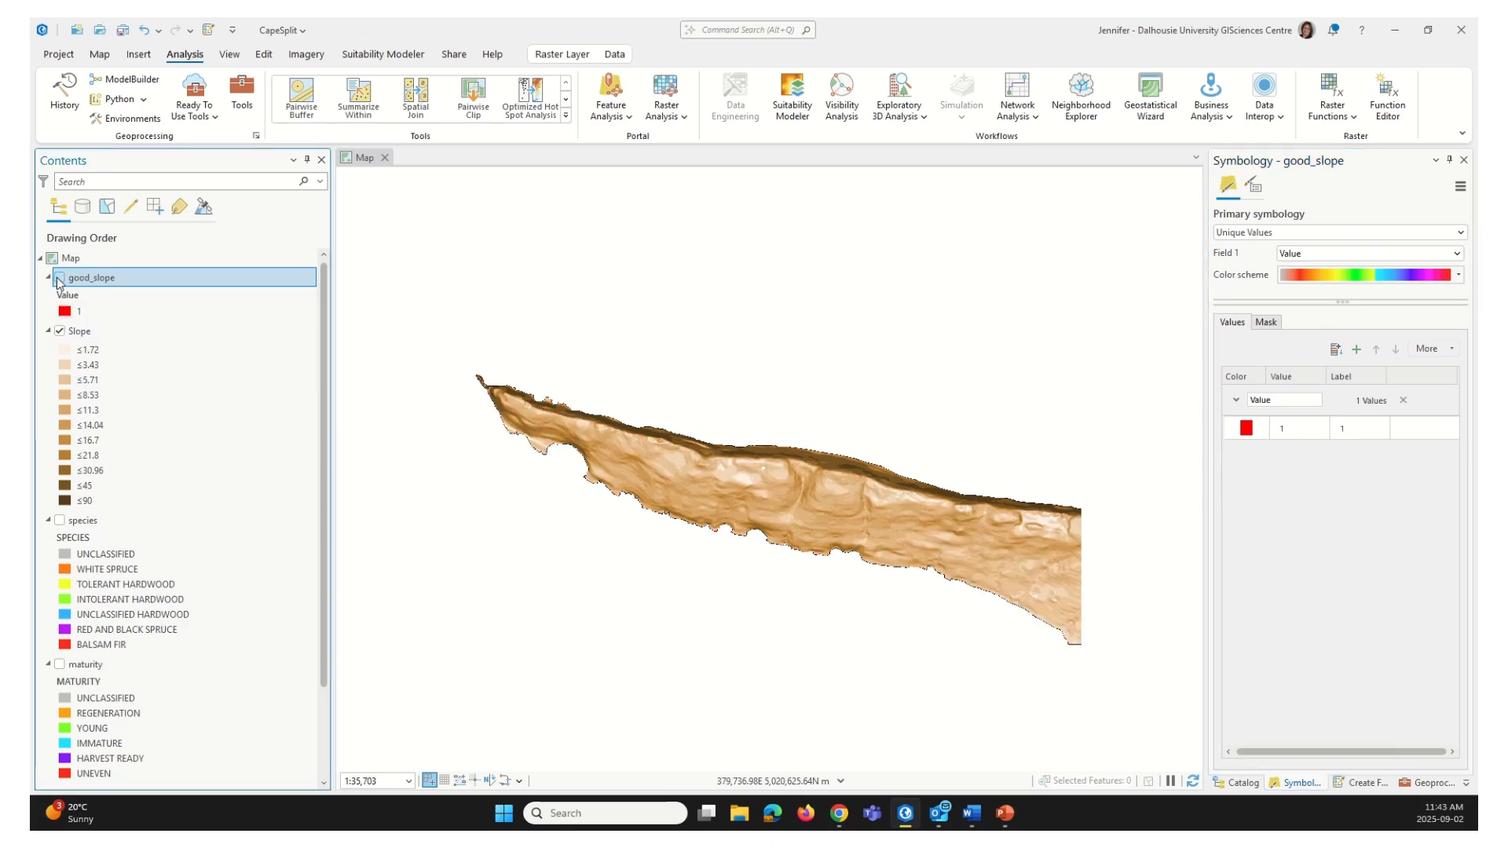
{"action": "left_click", "coordinate": [59, 279]}
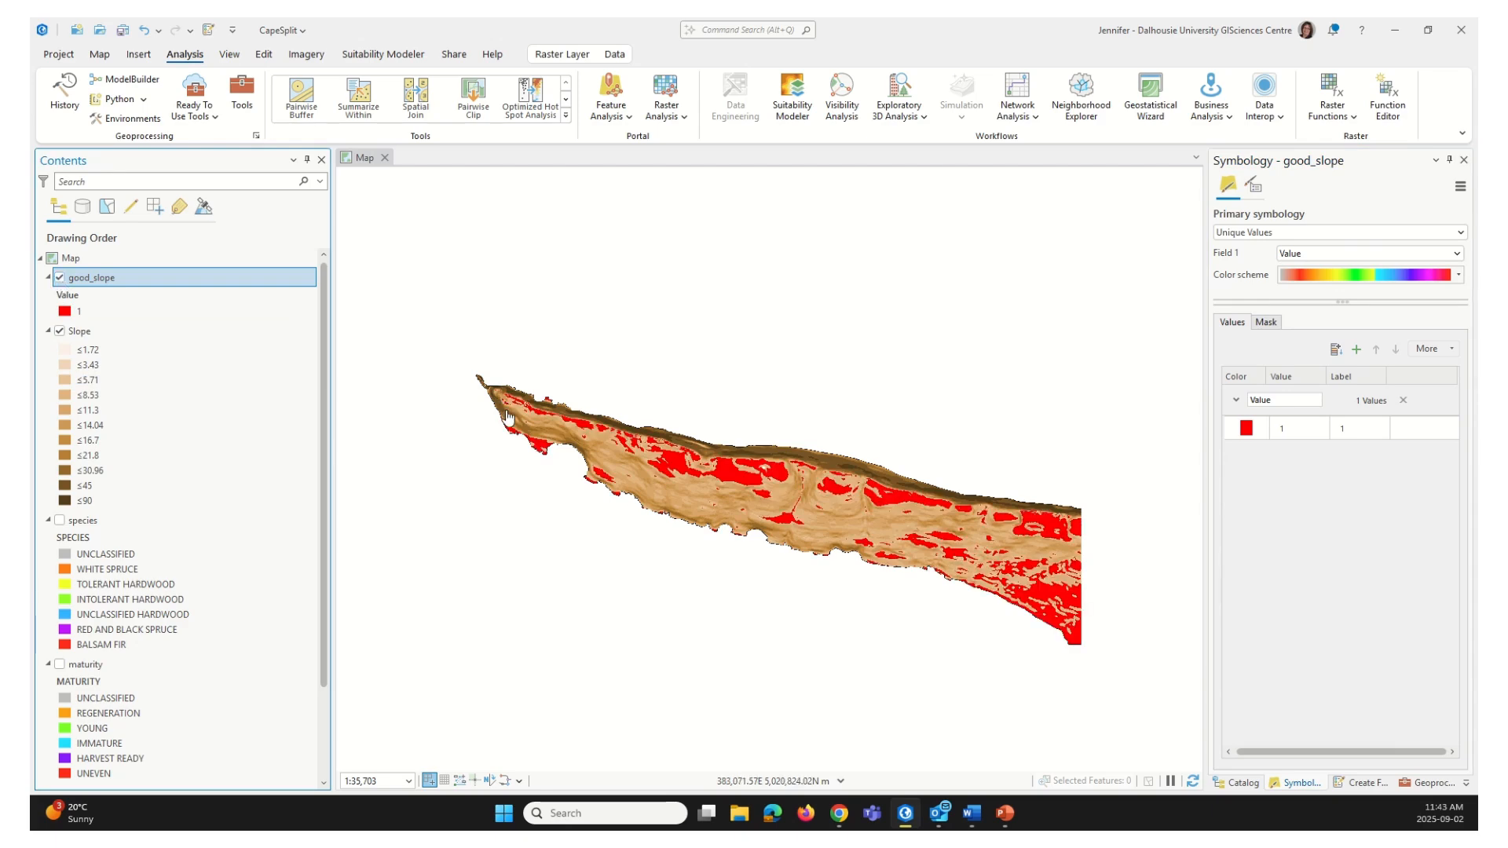
Step: Set the Explore tool to show pop-ups for Visible Layers
{"action": "scroll", "coordinate": [680, 446], "scroll_direction": "up", "scroll_amount": 1}
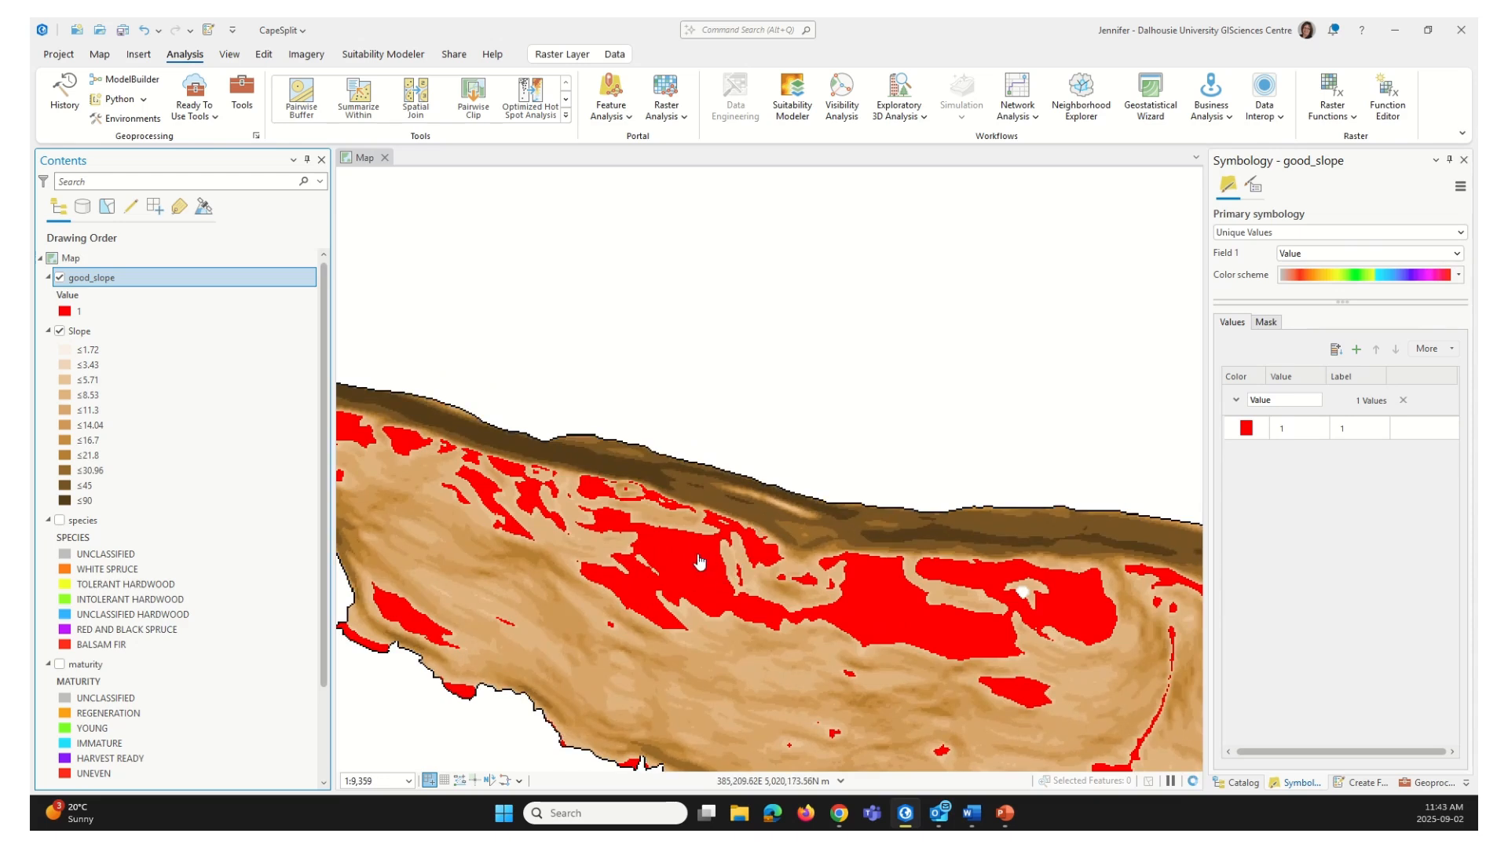
{"action": "left_click", "coordinate": [100, 55]}
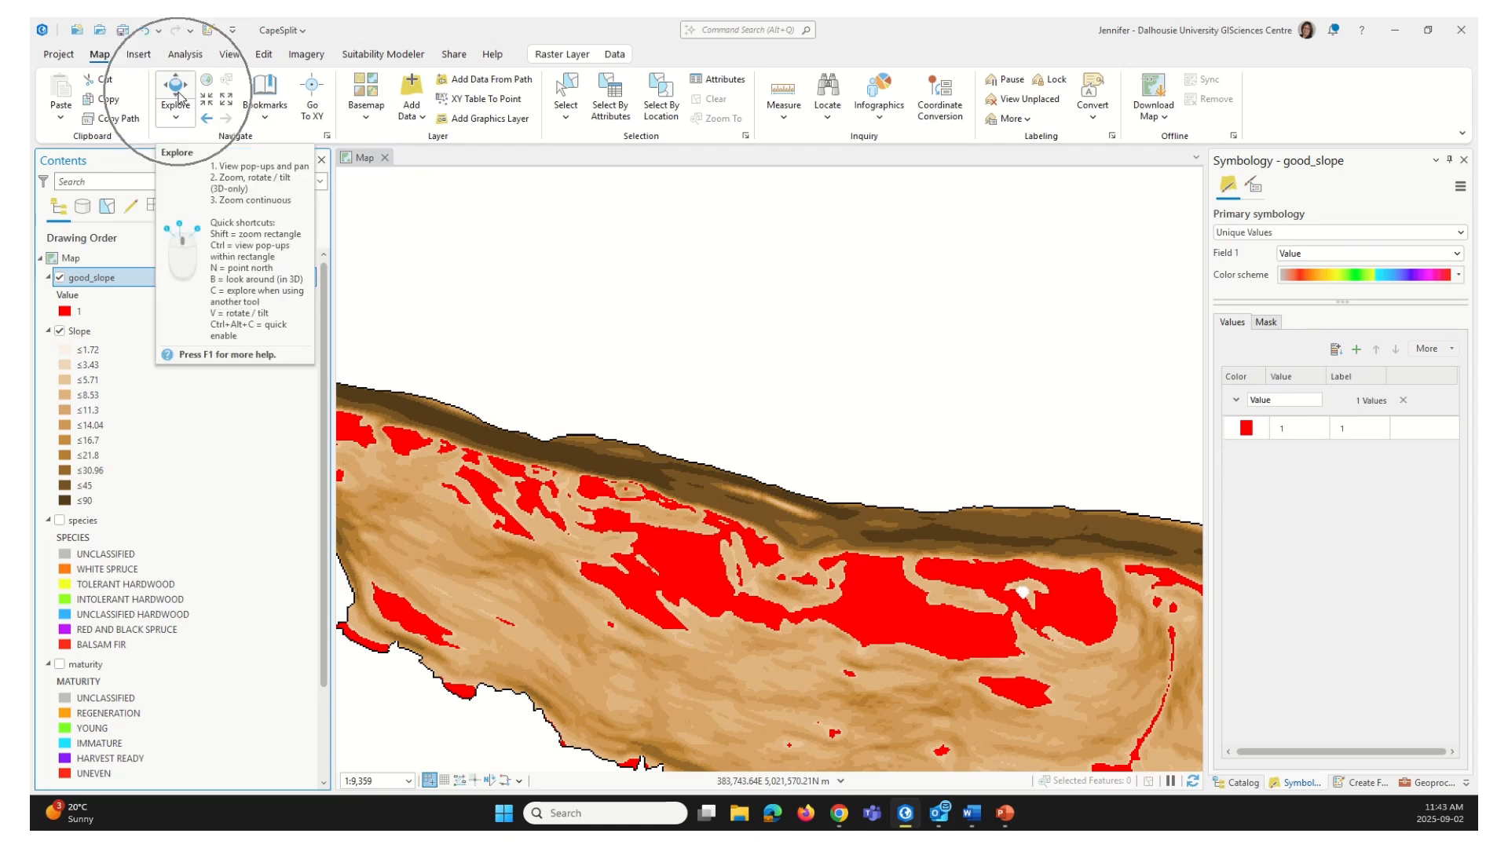
{"action": "left_click", "coordinate": [175, 120]}
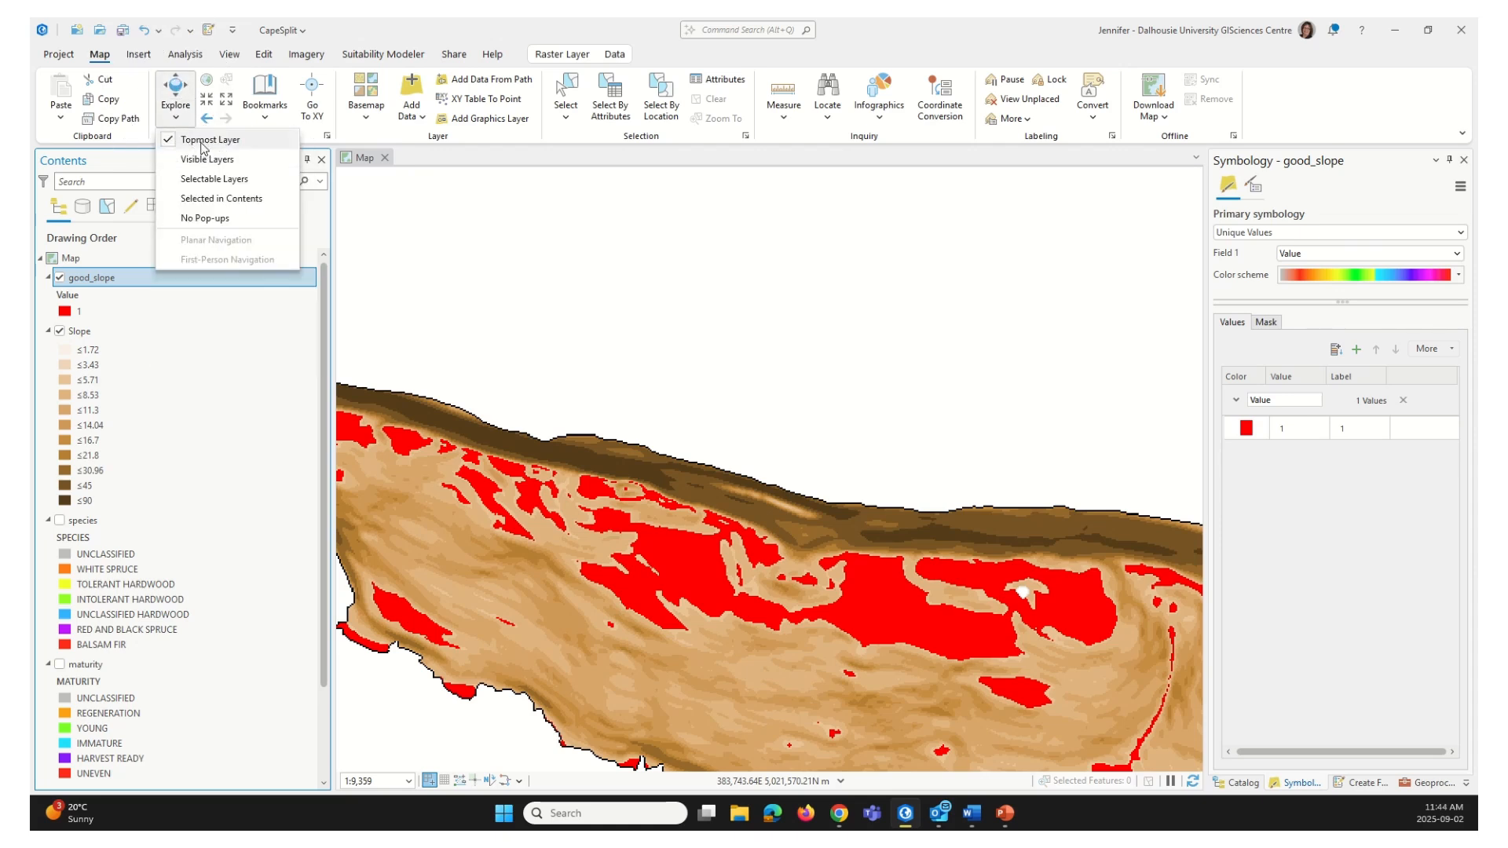
{"action": "left_click", "coordinate": [216, 161]}
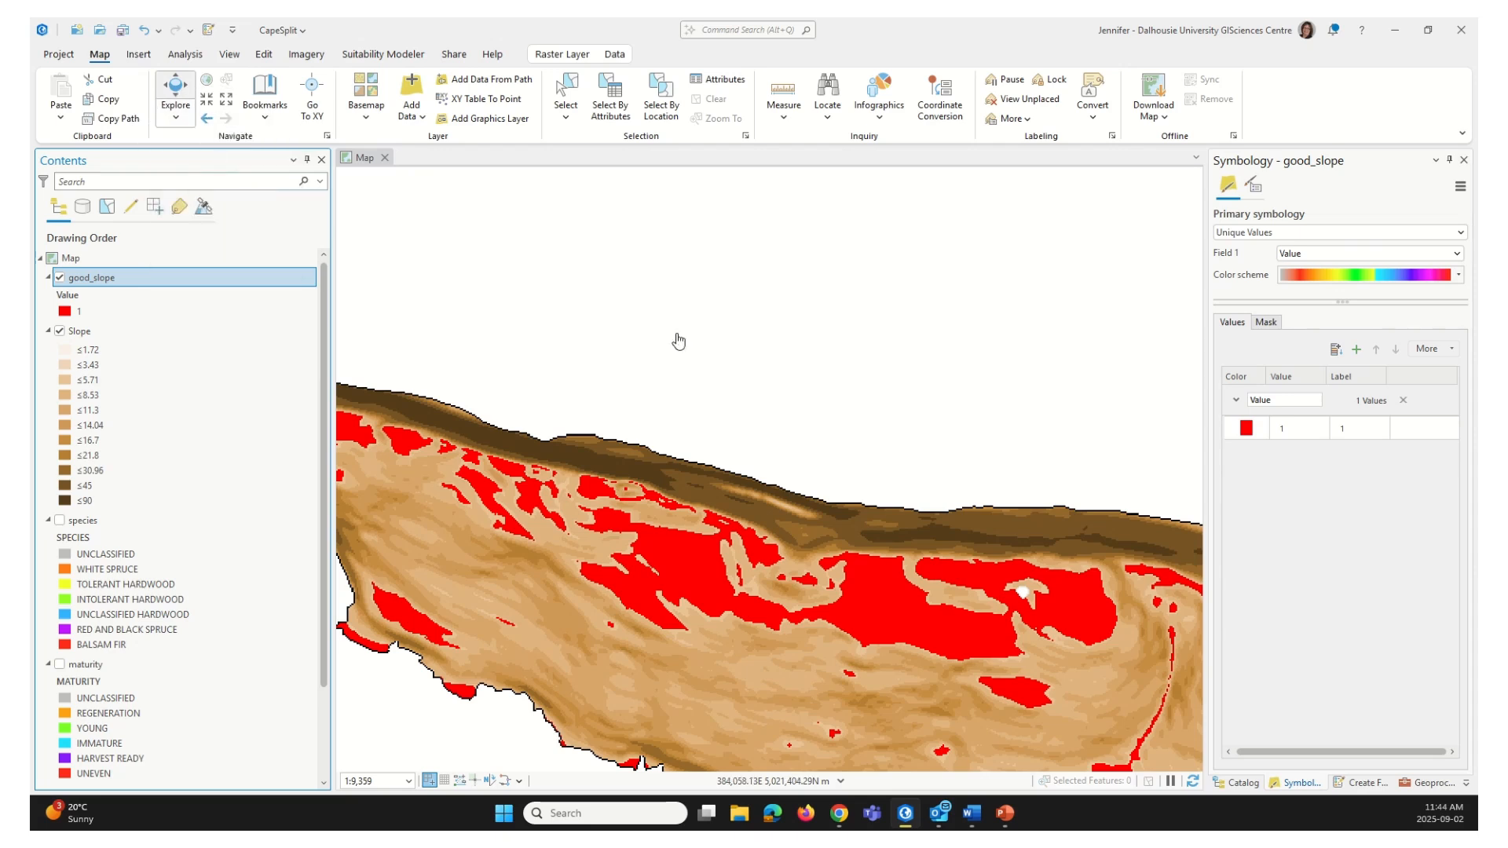
Step: Inspect the good_slope and Slope pixel values at one spot inside and one outside the red areas
{"action": "left_click", "coordinate": [603, 579]}
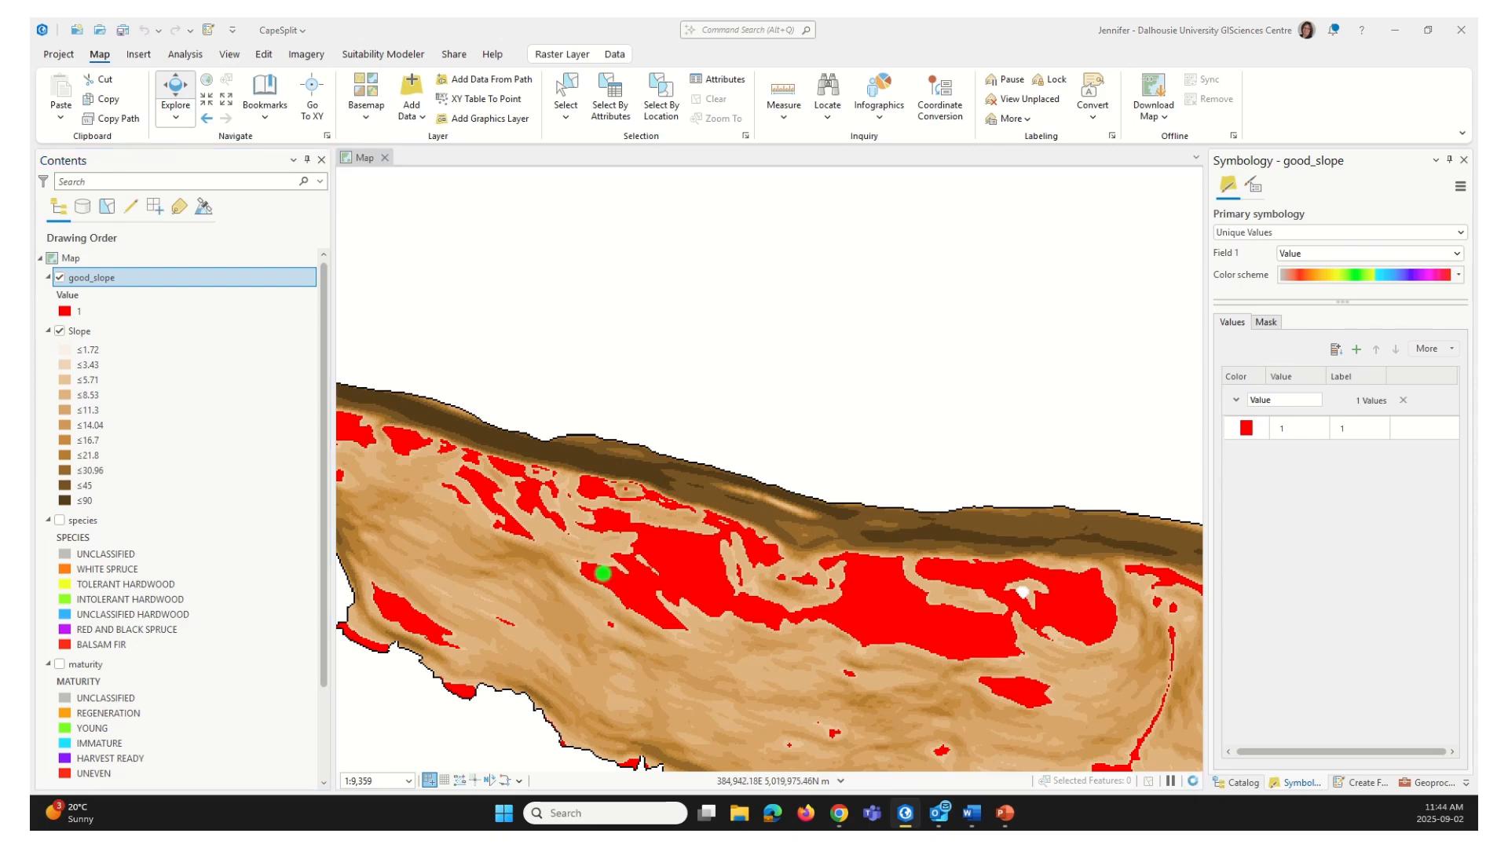
{"action": "left_click_drag", "start_coordinate": [31, 212], "coordinate": [930, 244]}
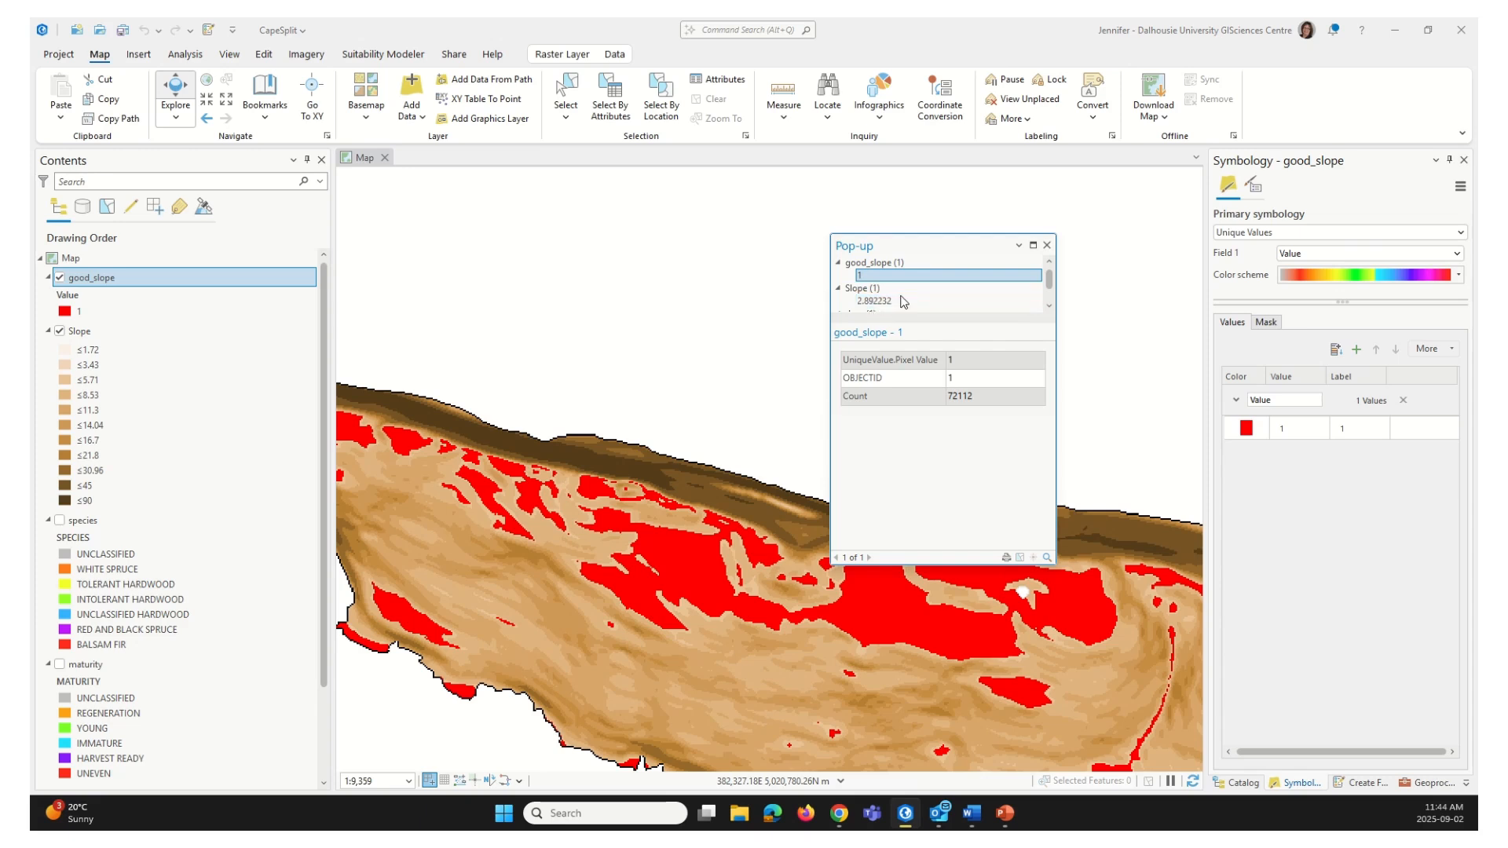
{"action": "left_click", "coordinate": [597, 605]}
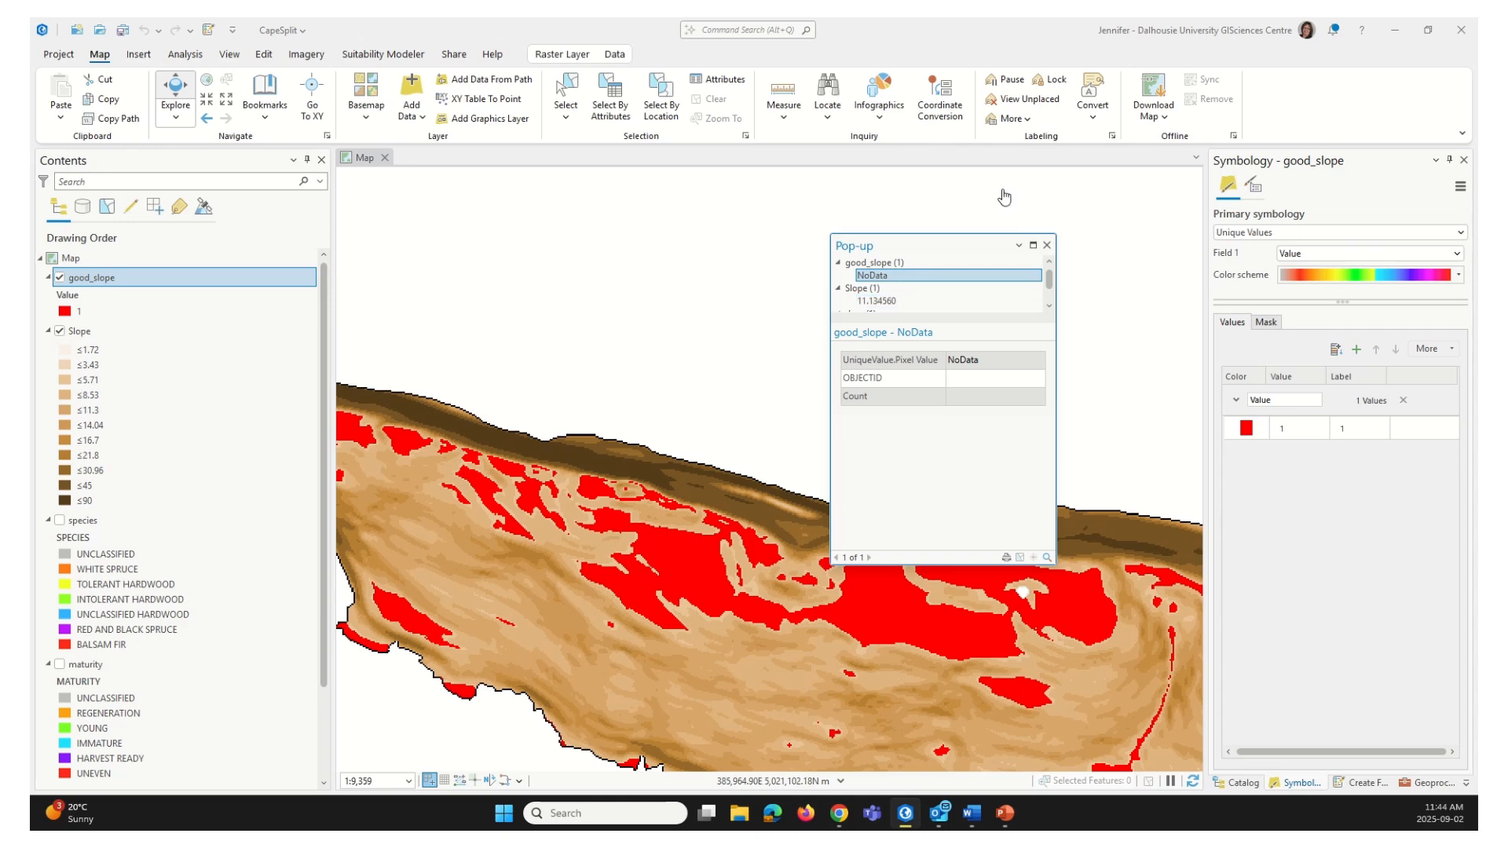
{"action": "left_click", "coordinate": [1047, 246]}
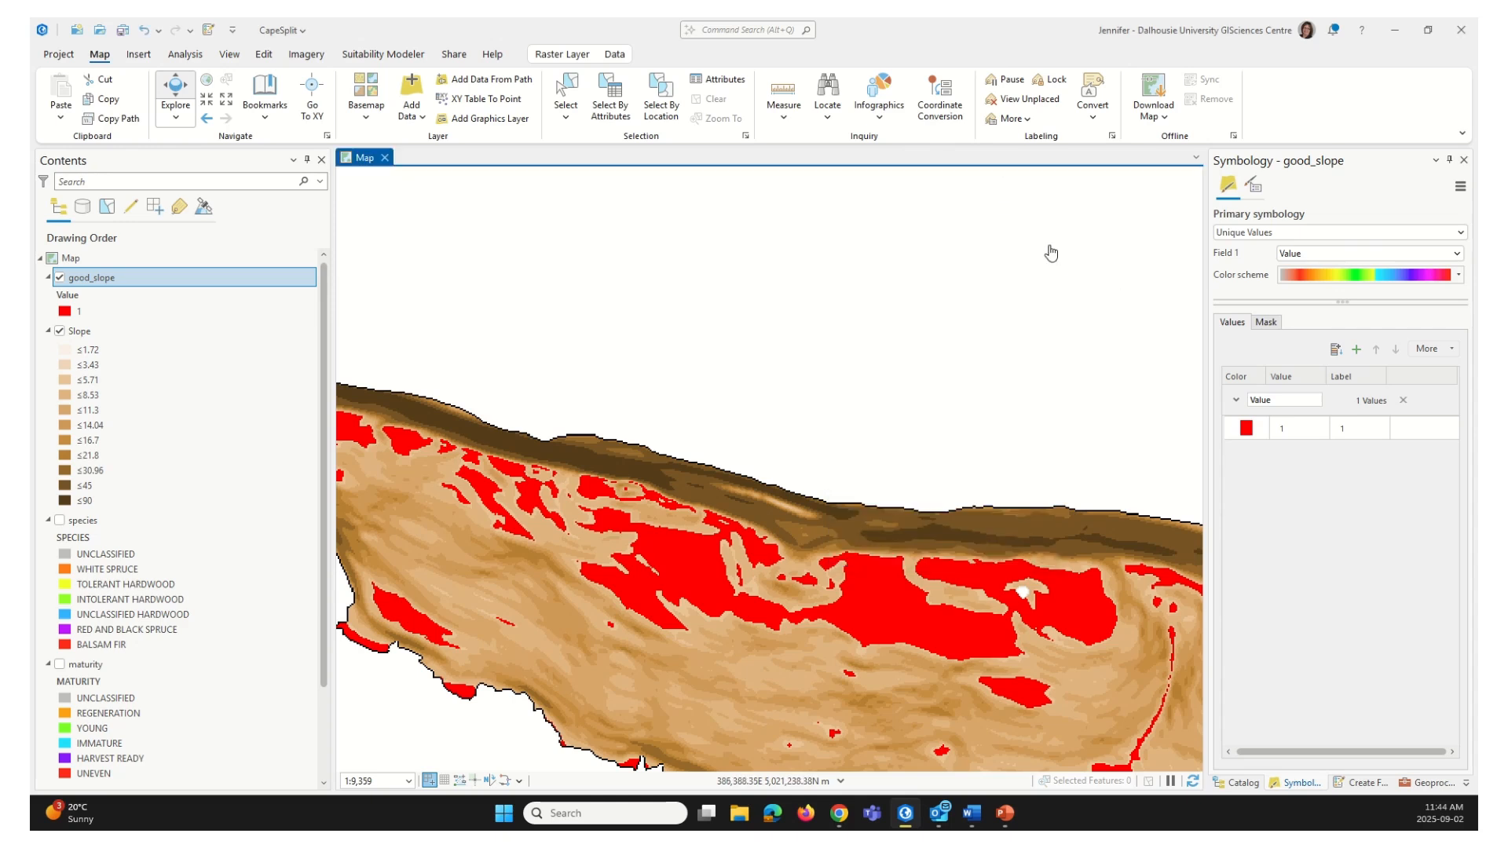
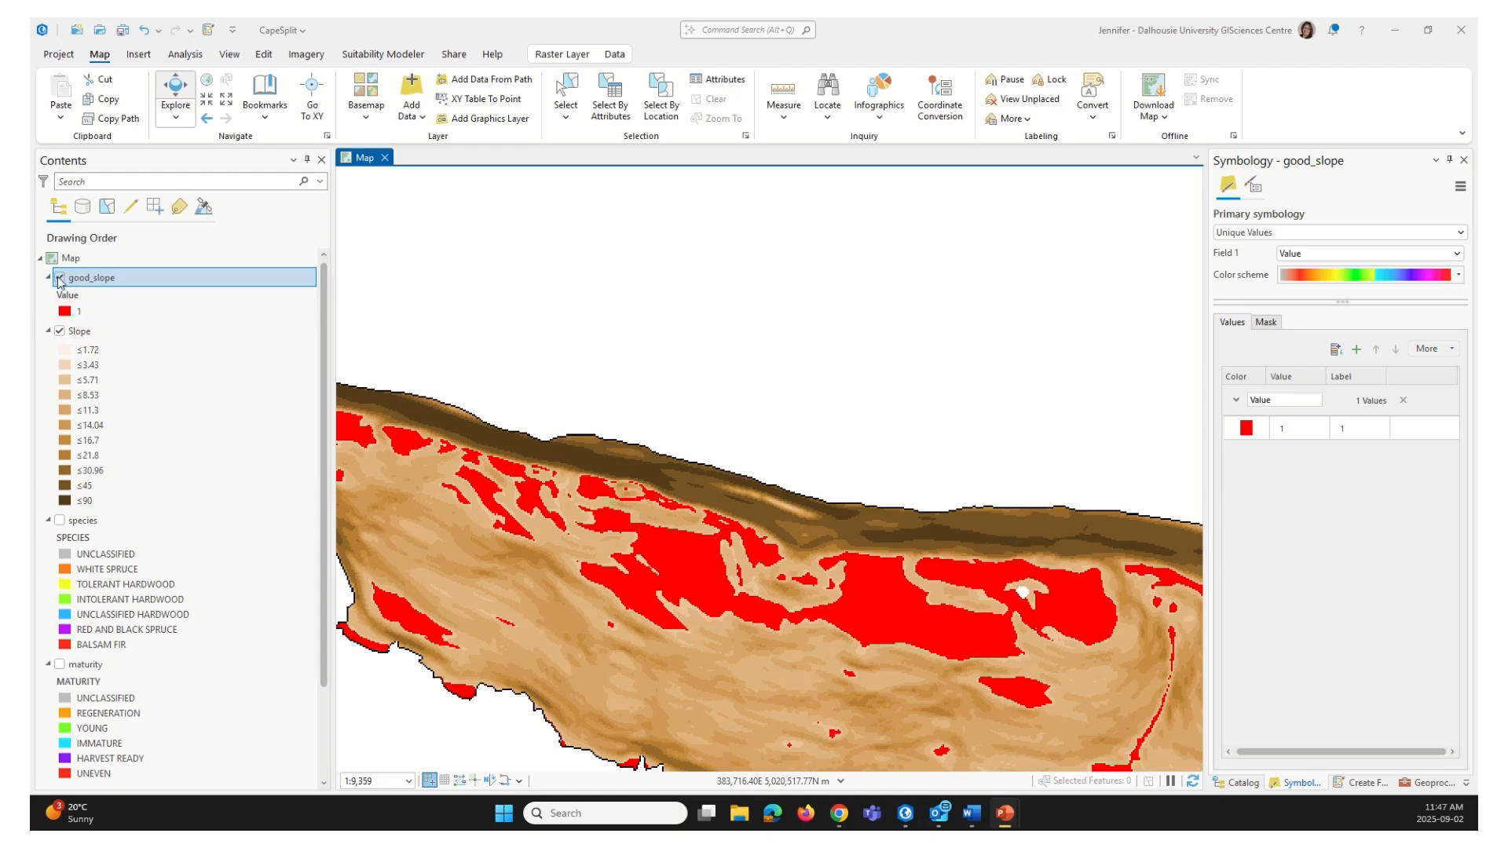
Step: Hide the good_slope, Slope and dem layers and display the full extent of the maturity layer
{"action": "left_click", "coordinate": [60, 279]}
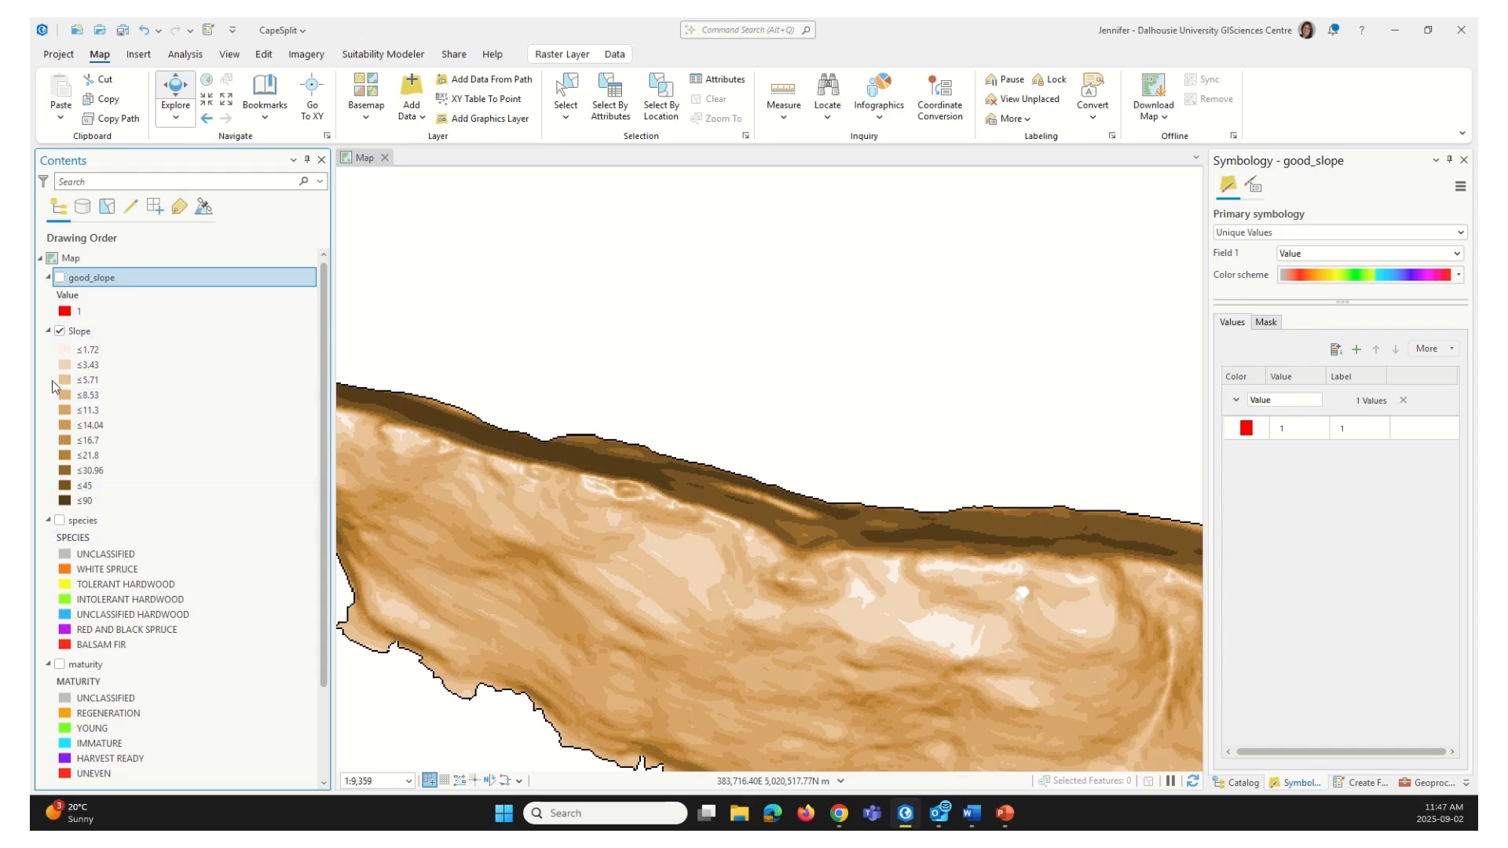
{"action": "left_click", "coordinate": [60, 331]}
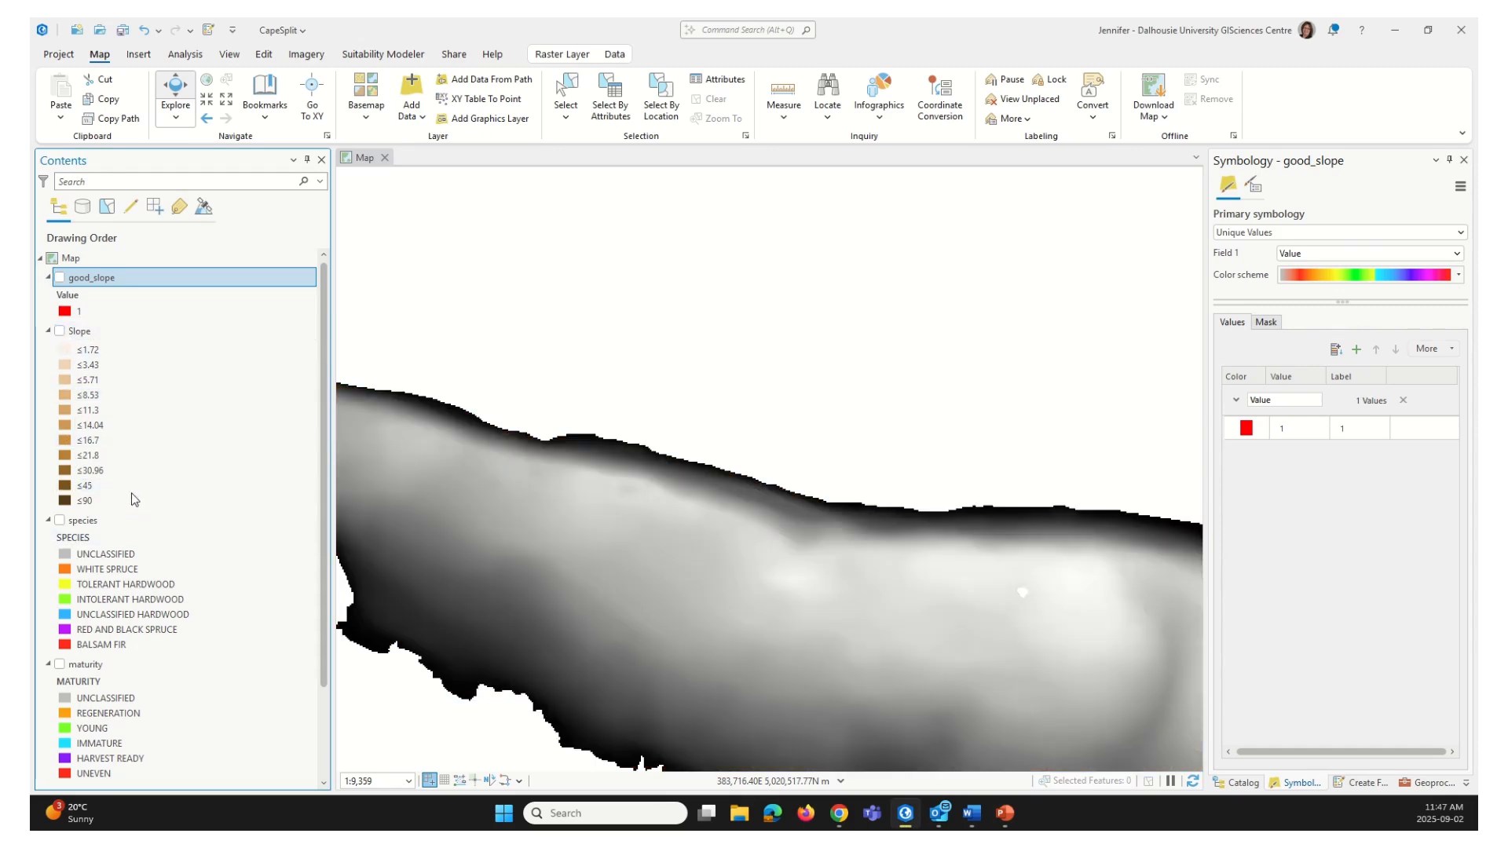
{"action": "scroll", "coordinate": [102, 550], "scroll_direction": "down", "scroll_amount": 3}
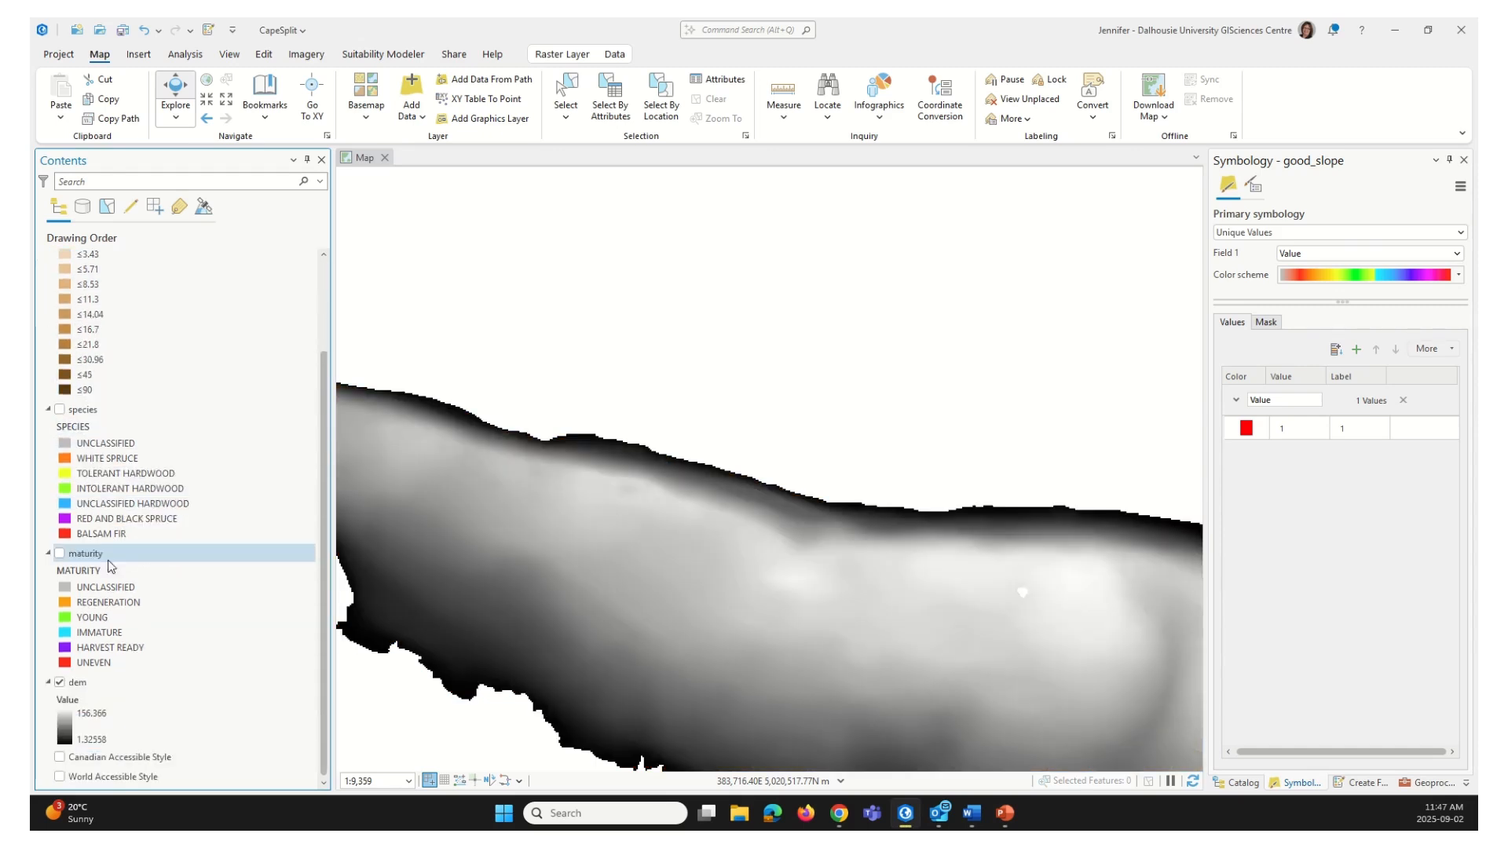
{"action": "left_click", "coordinate": [60, 683]}
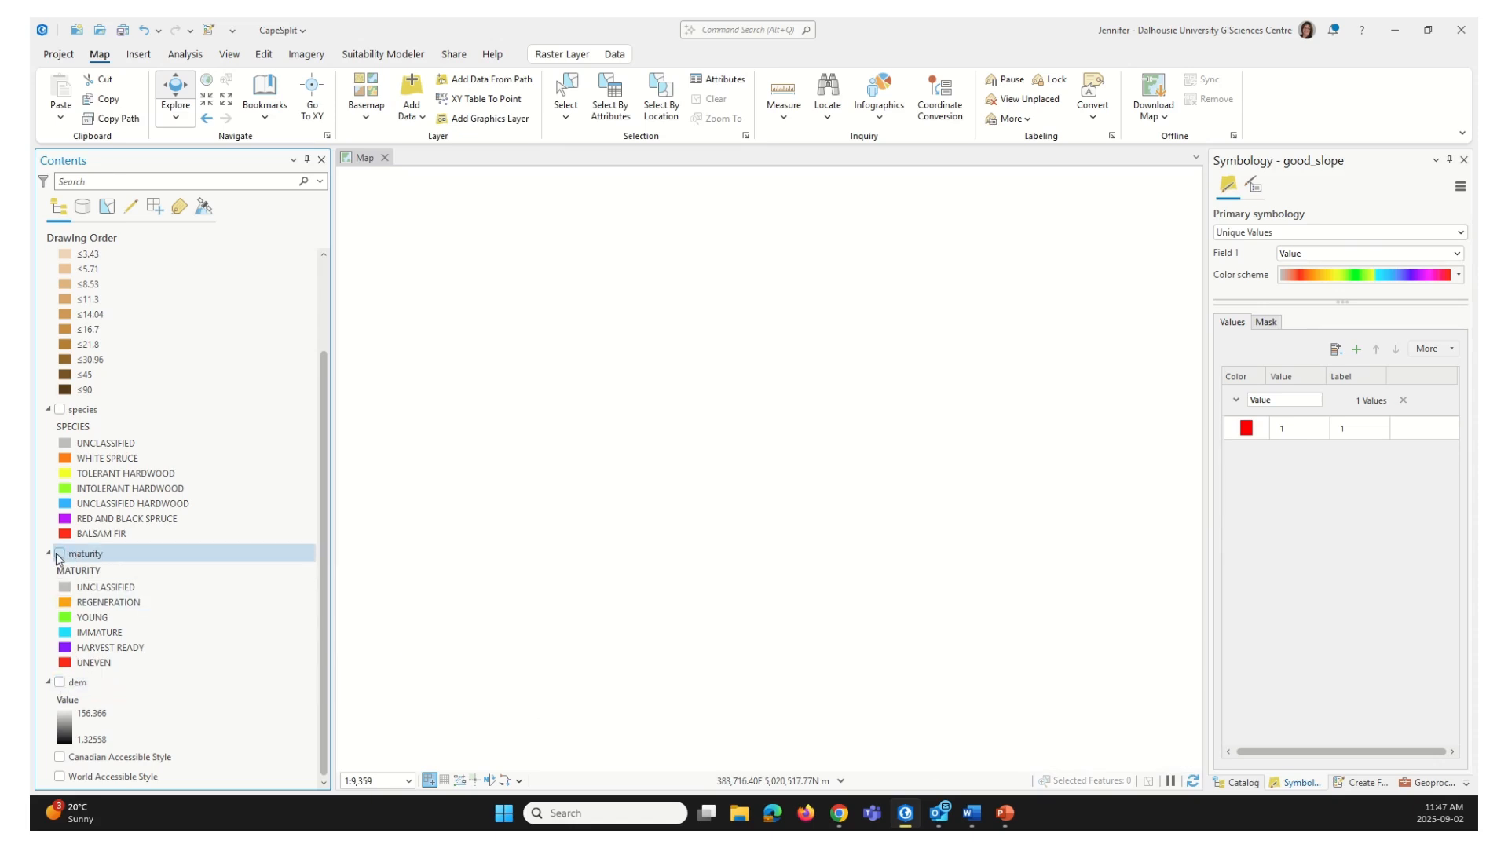
{"action": "left_click", "coordinate": [59, 554]}
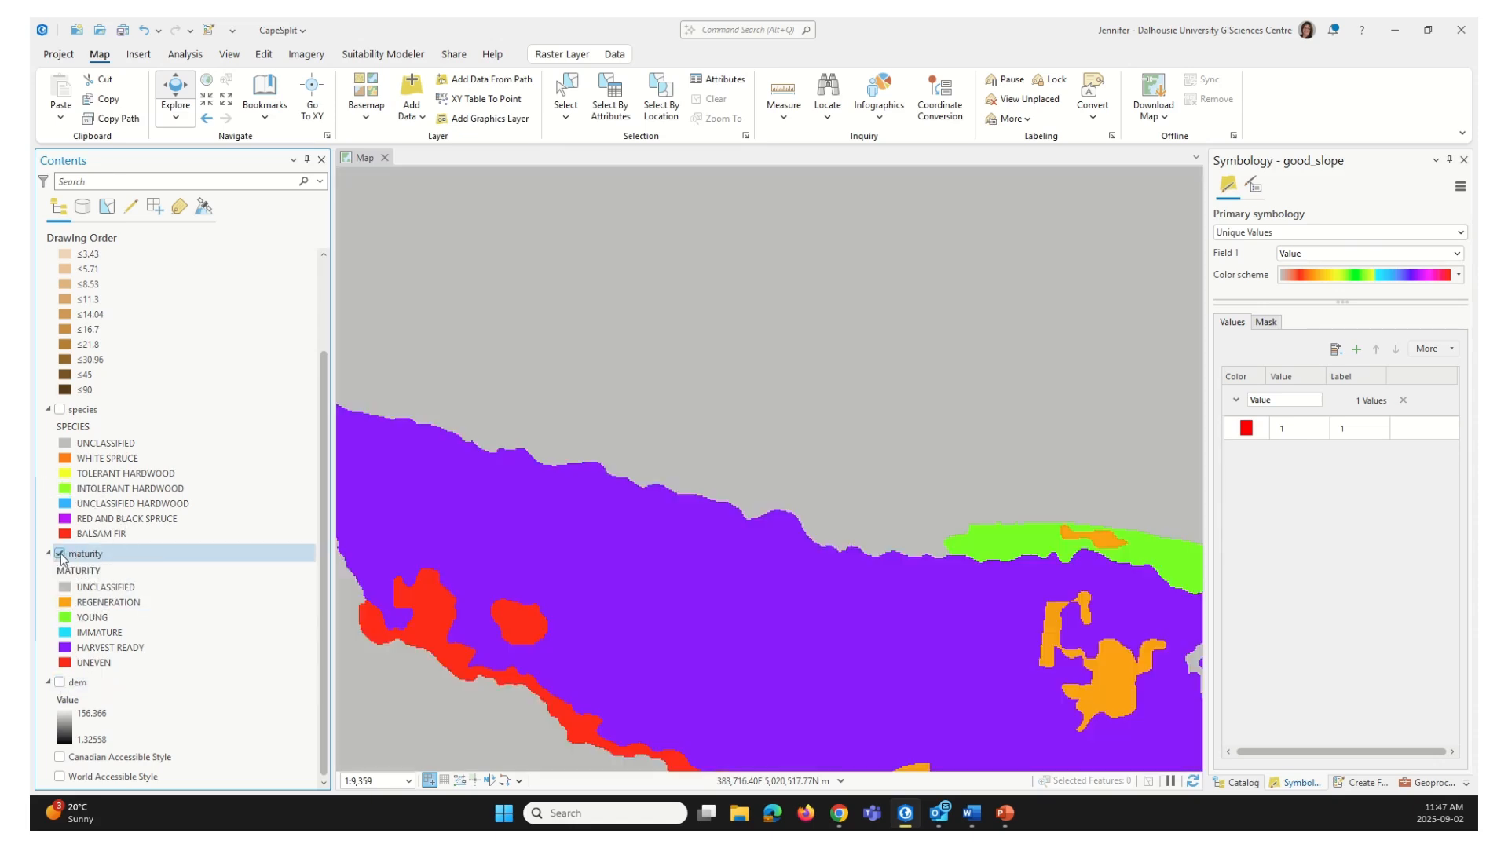
{"action": "scroll", "coordinate": [667, 471], "scroll_direction": "down", "scroll_amount": 5}
{"action": "left_click_drag", "start_coordinate": [697, 470], "coordinate": [664, 476]}
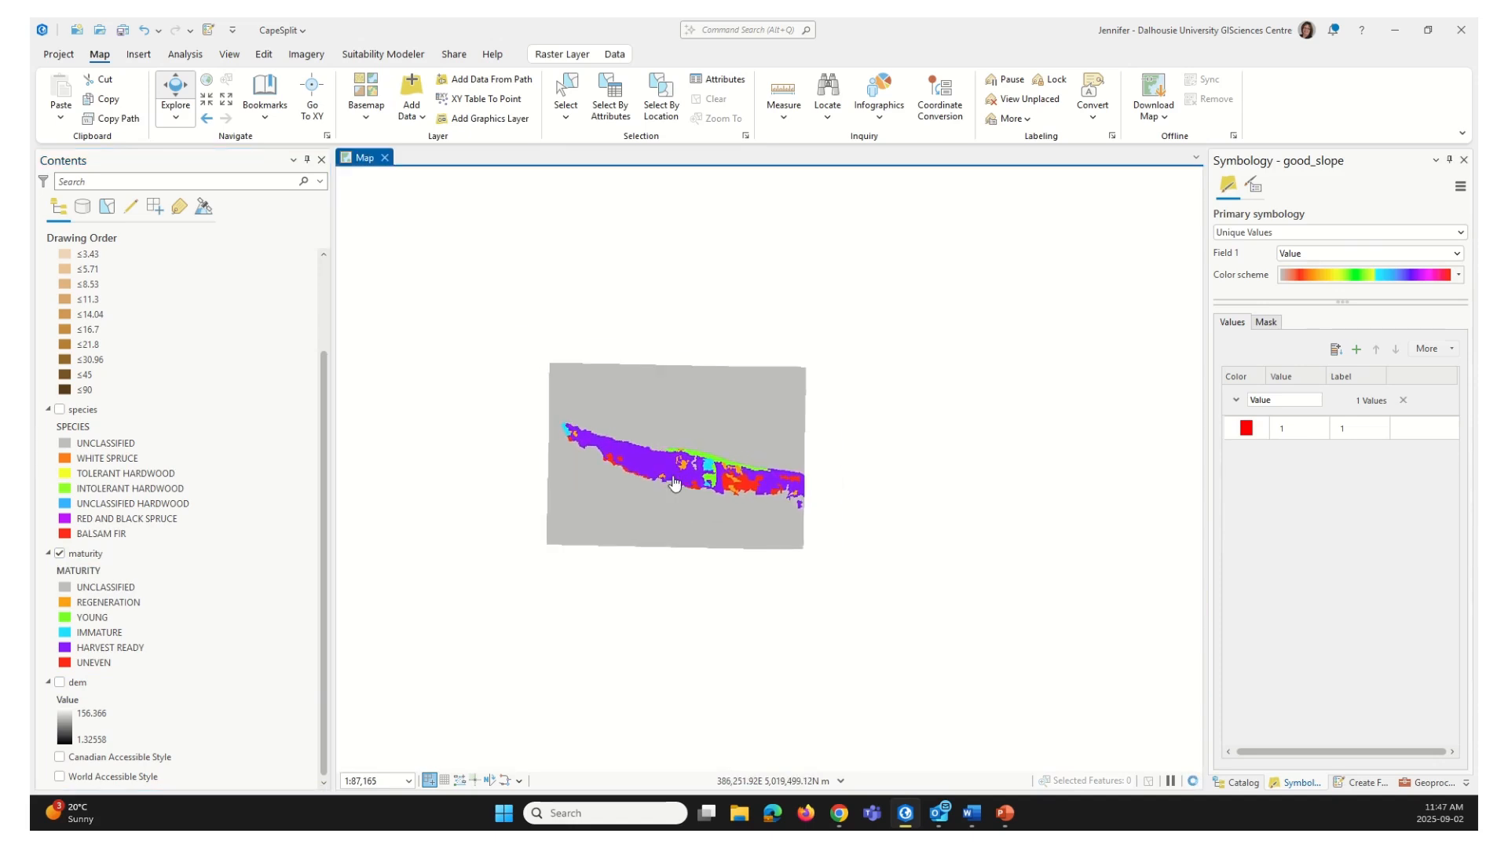
{"action": "scroll", "coordinate": [674, 489], "scroll_direction": "up", "scroll_amount": 1}
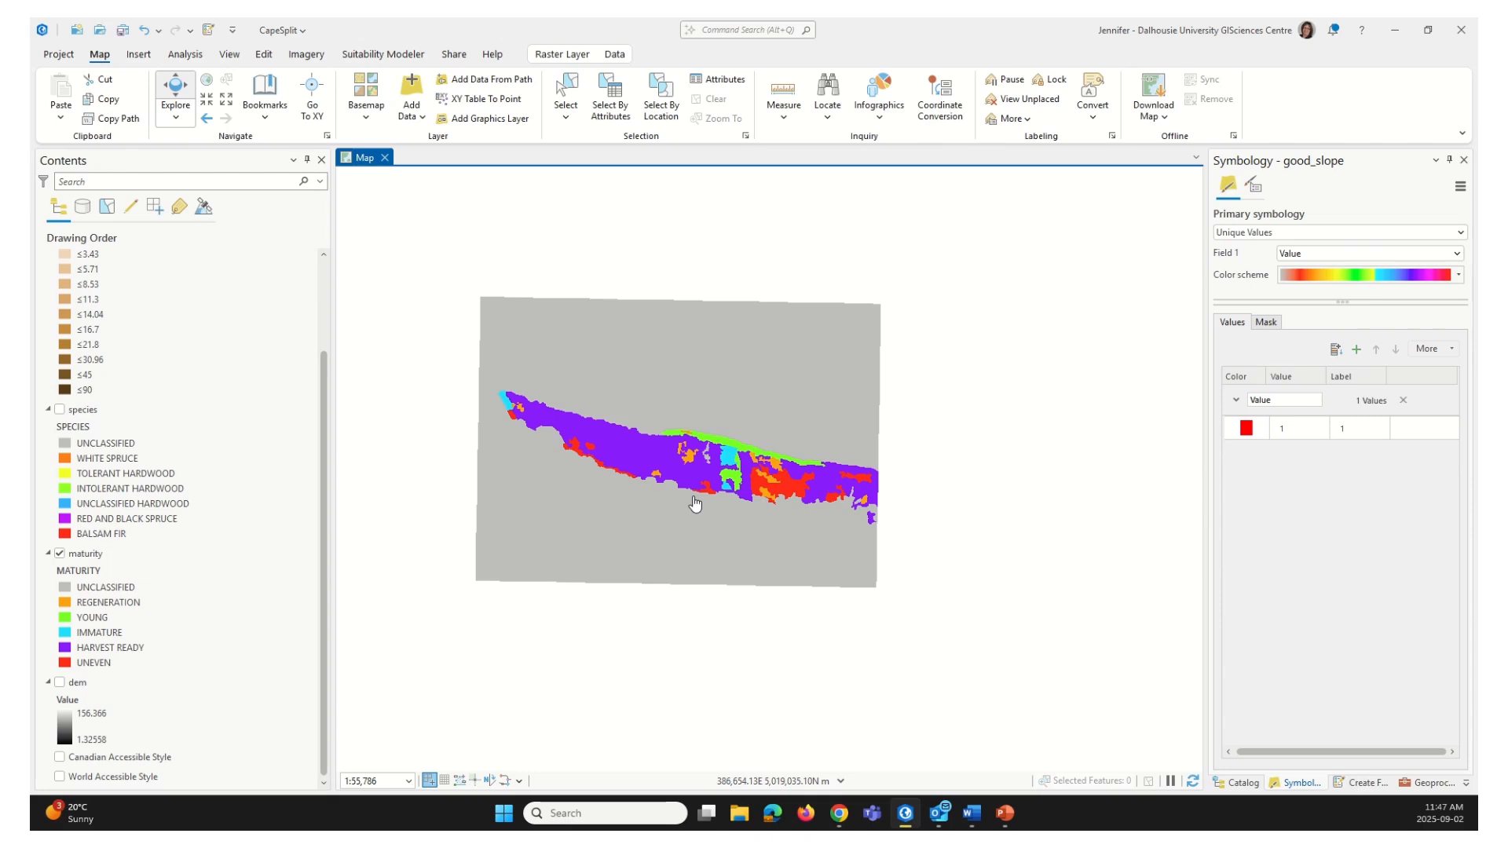
{"action": "left_click", "coordinate": [153, 650]}
Step: Find the Spatial Analyst Con tool and set maturity as its input conditional raster
{"action": "left_click", "coordinate": [189, 58]}
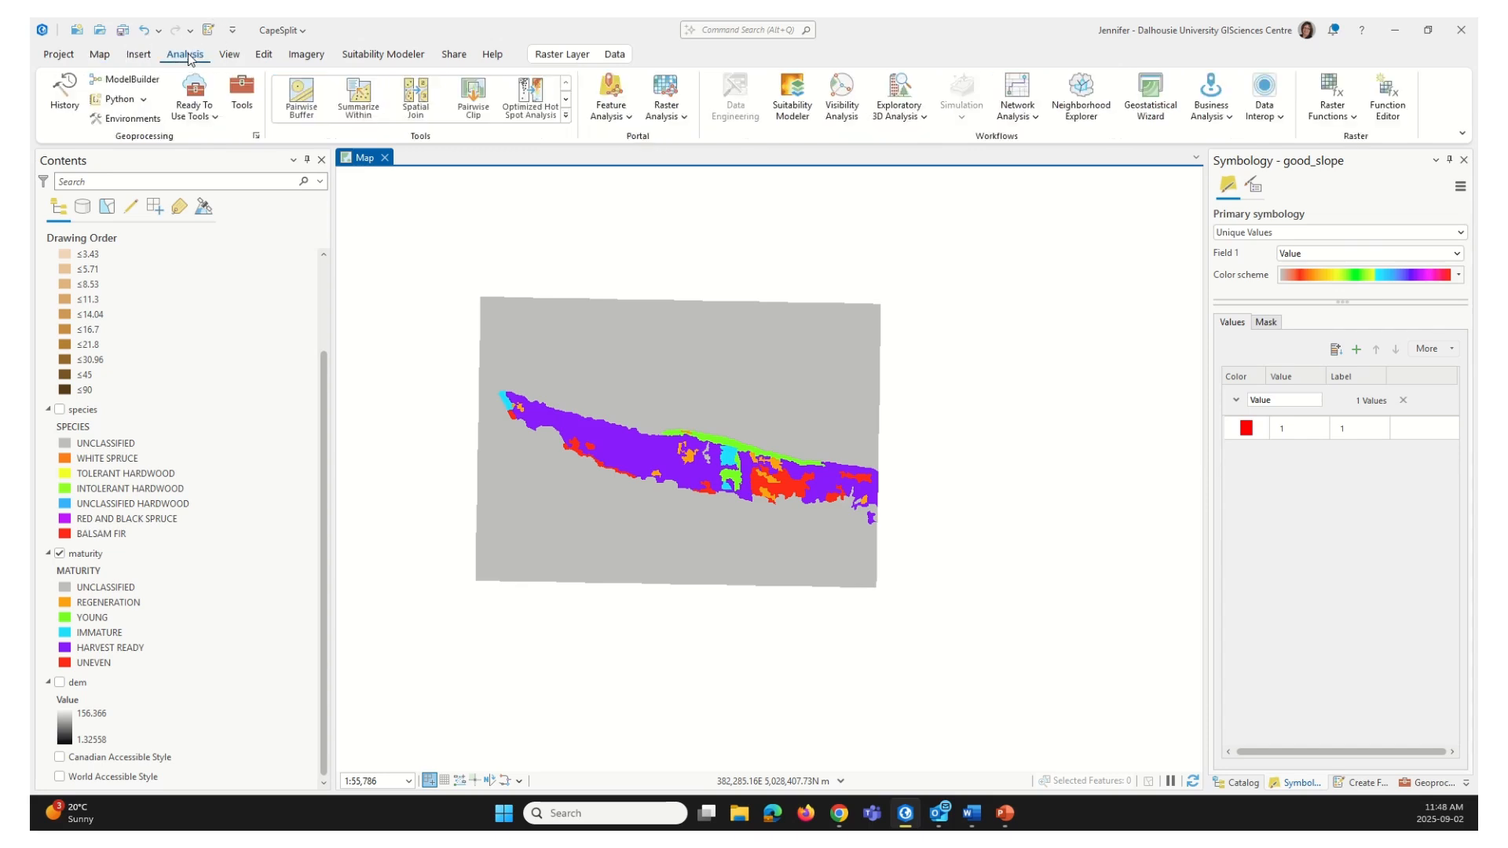
{"action": "left_click", "coordinate": [242, 93]}
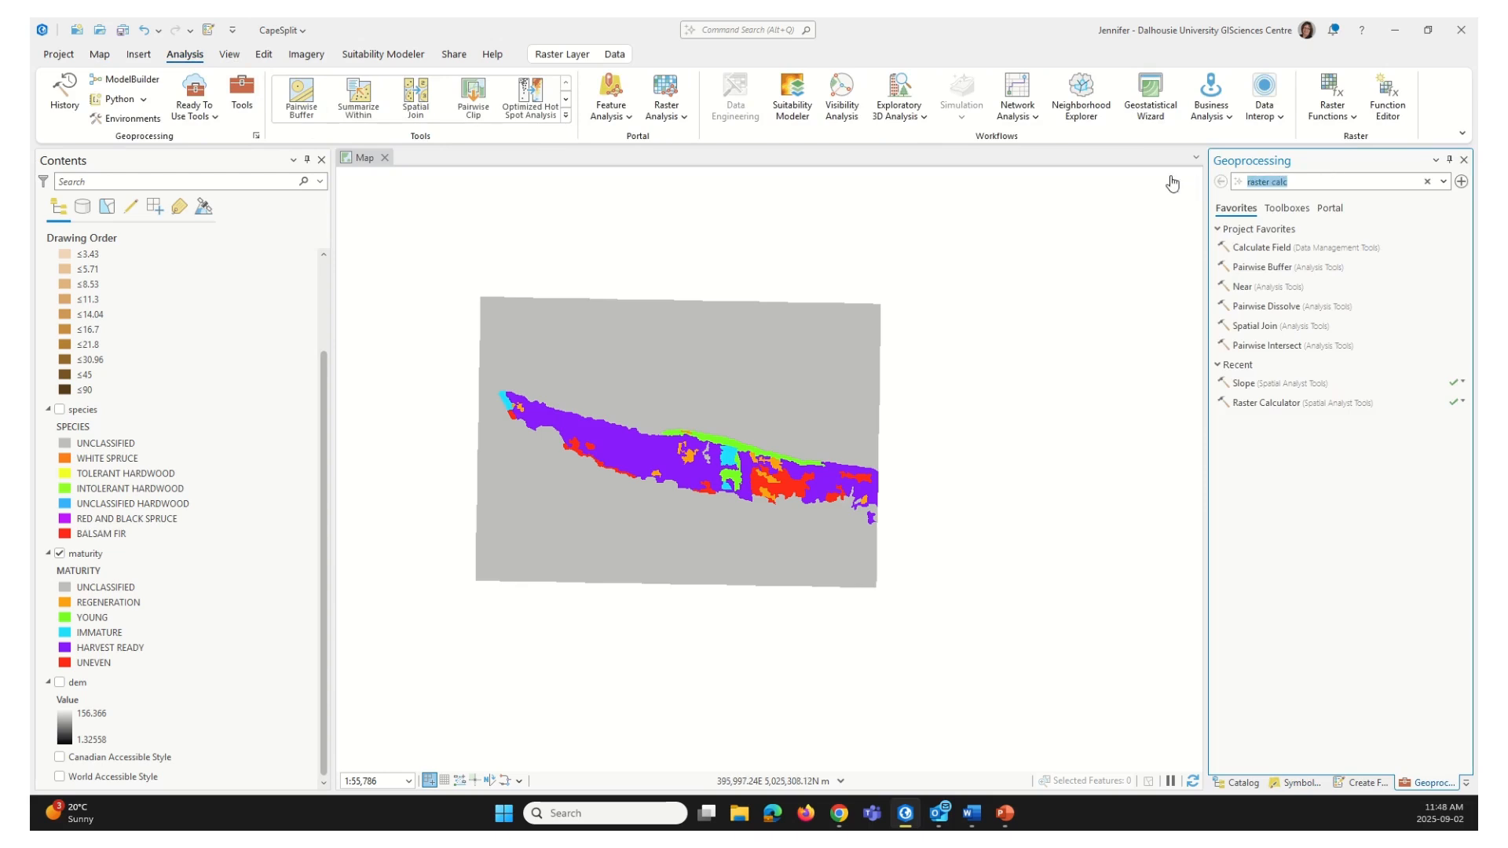
{"action": "left_click", "coordinate": [1356, 196]}
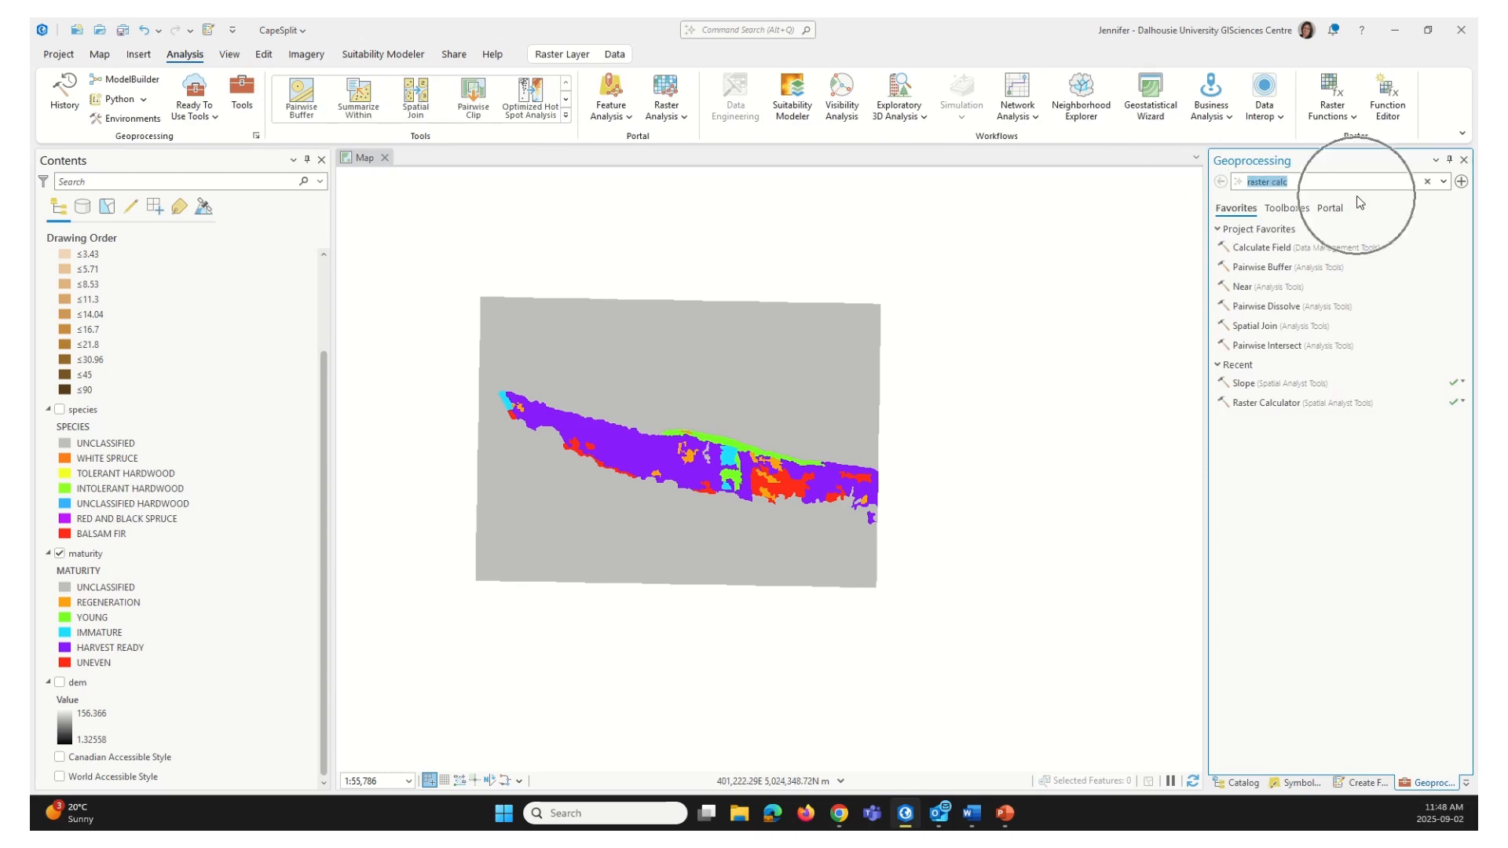
{"action": "type", "text": "con"}
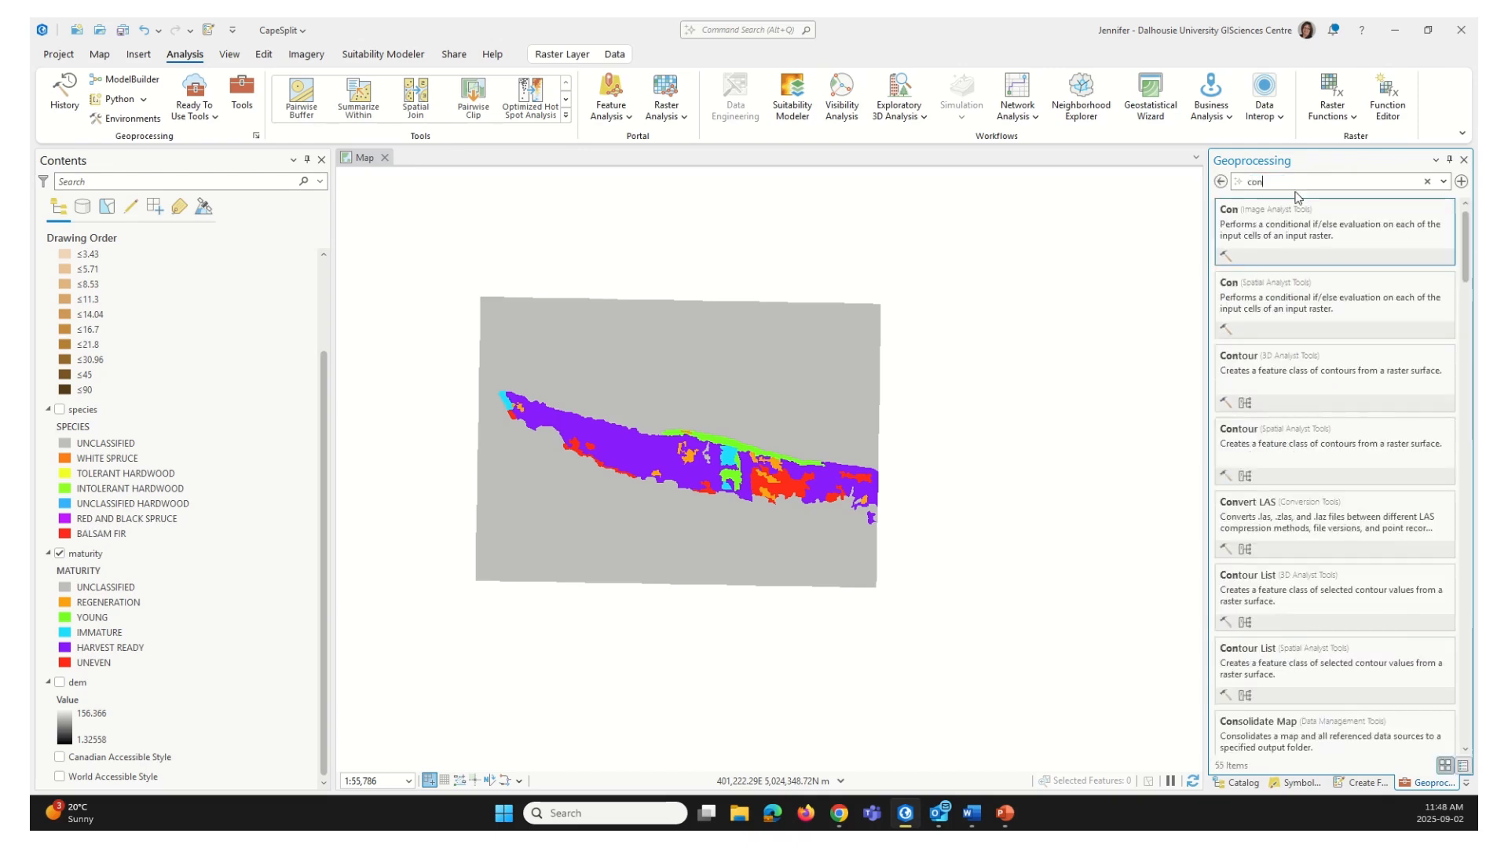
{"action": "left_click", "coordinate": [1286, 298]}
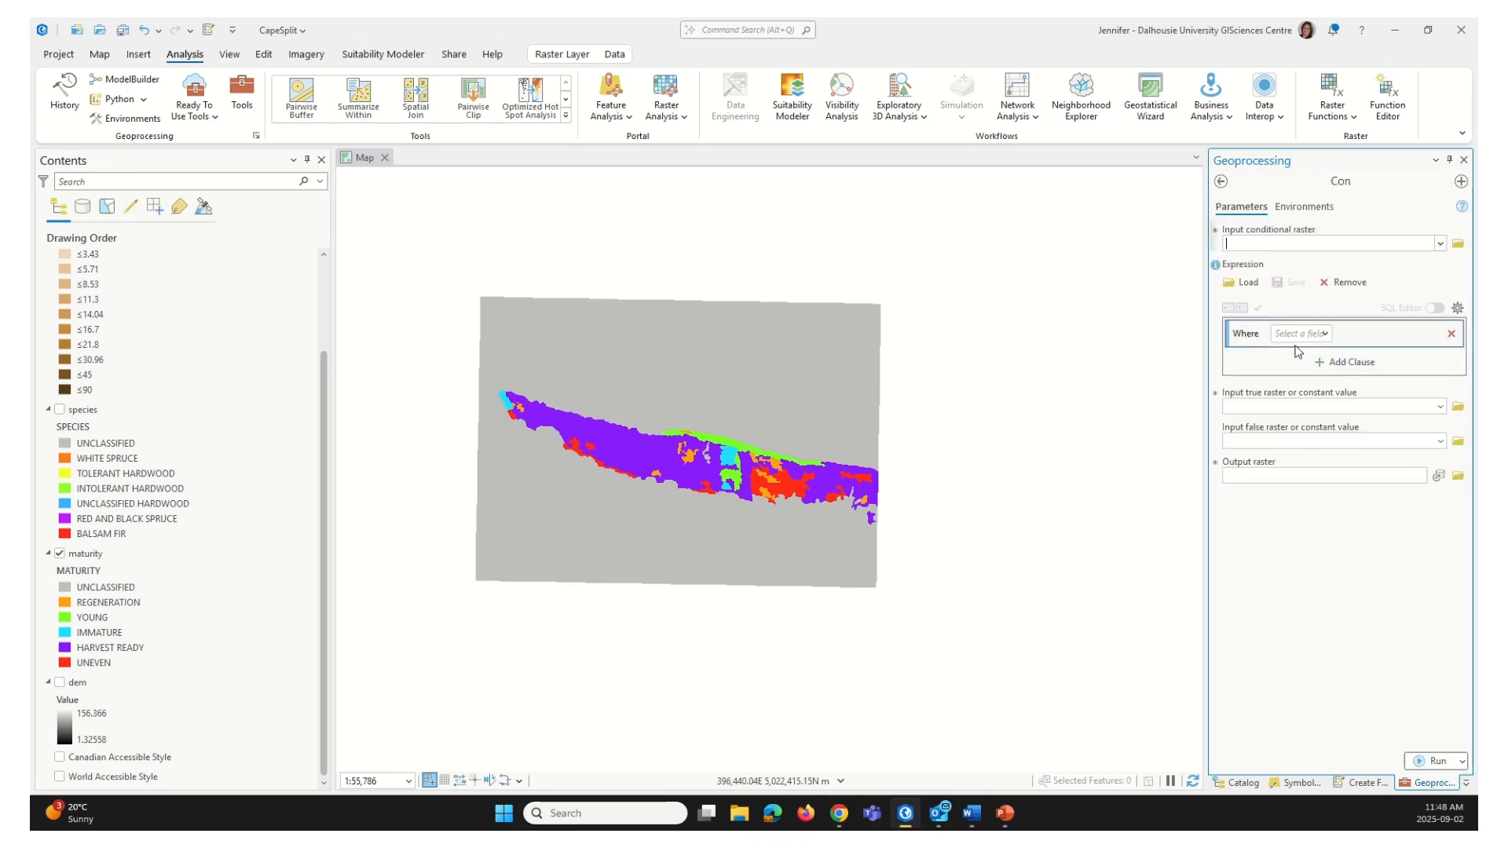
{"action": "left_click", "coordinate": [1441, 245]}
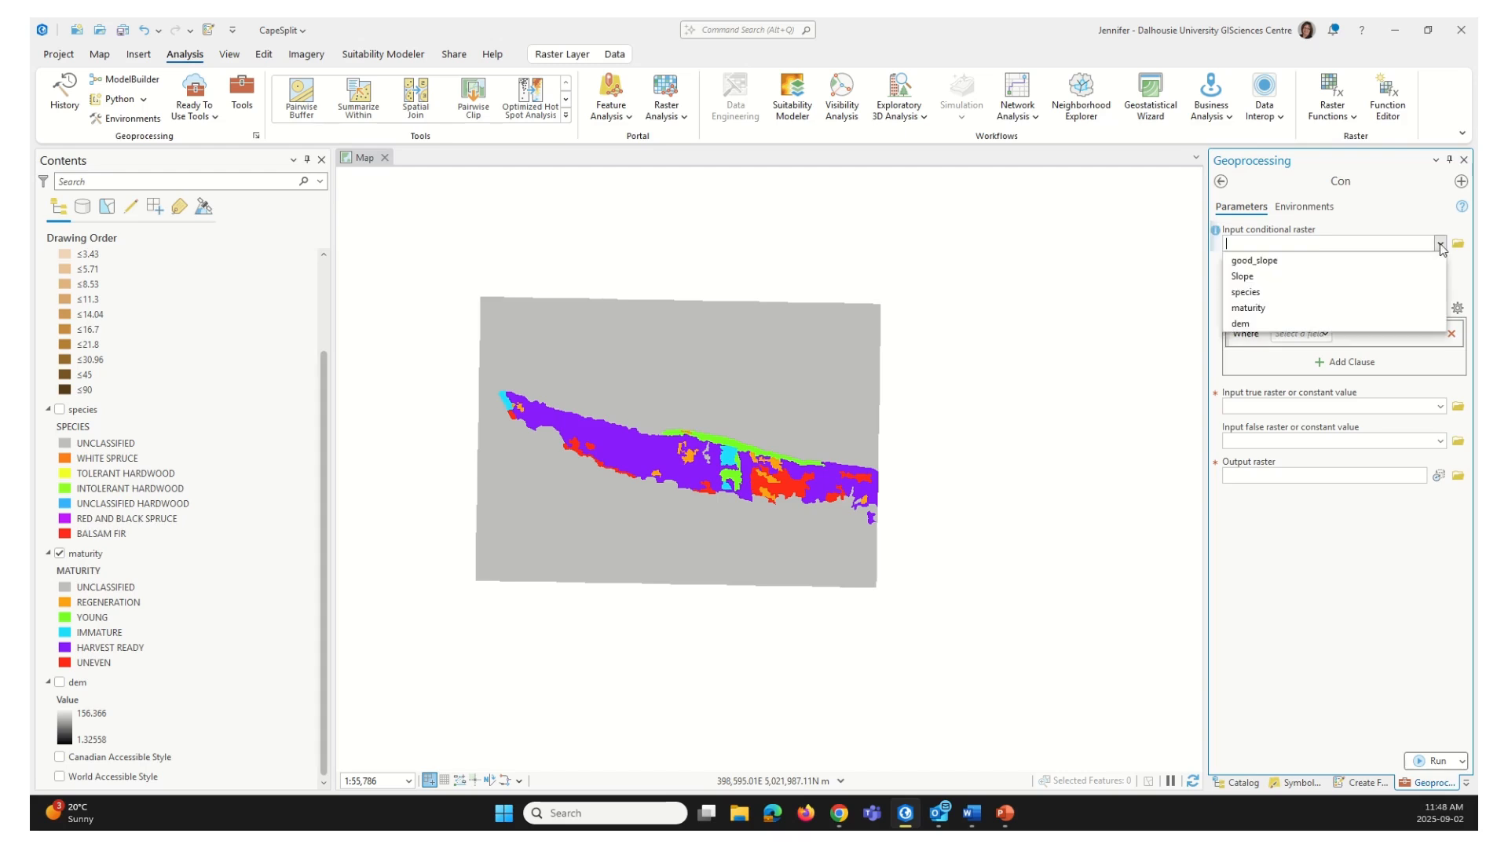
{"action": "left_click", "coordinate": [1264, 308]}
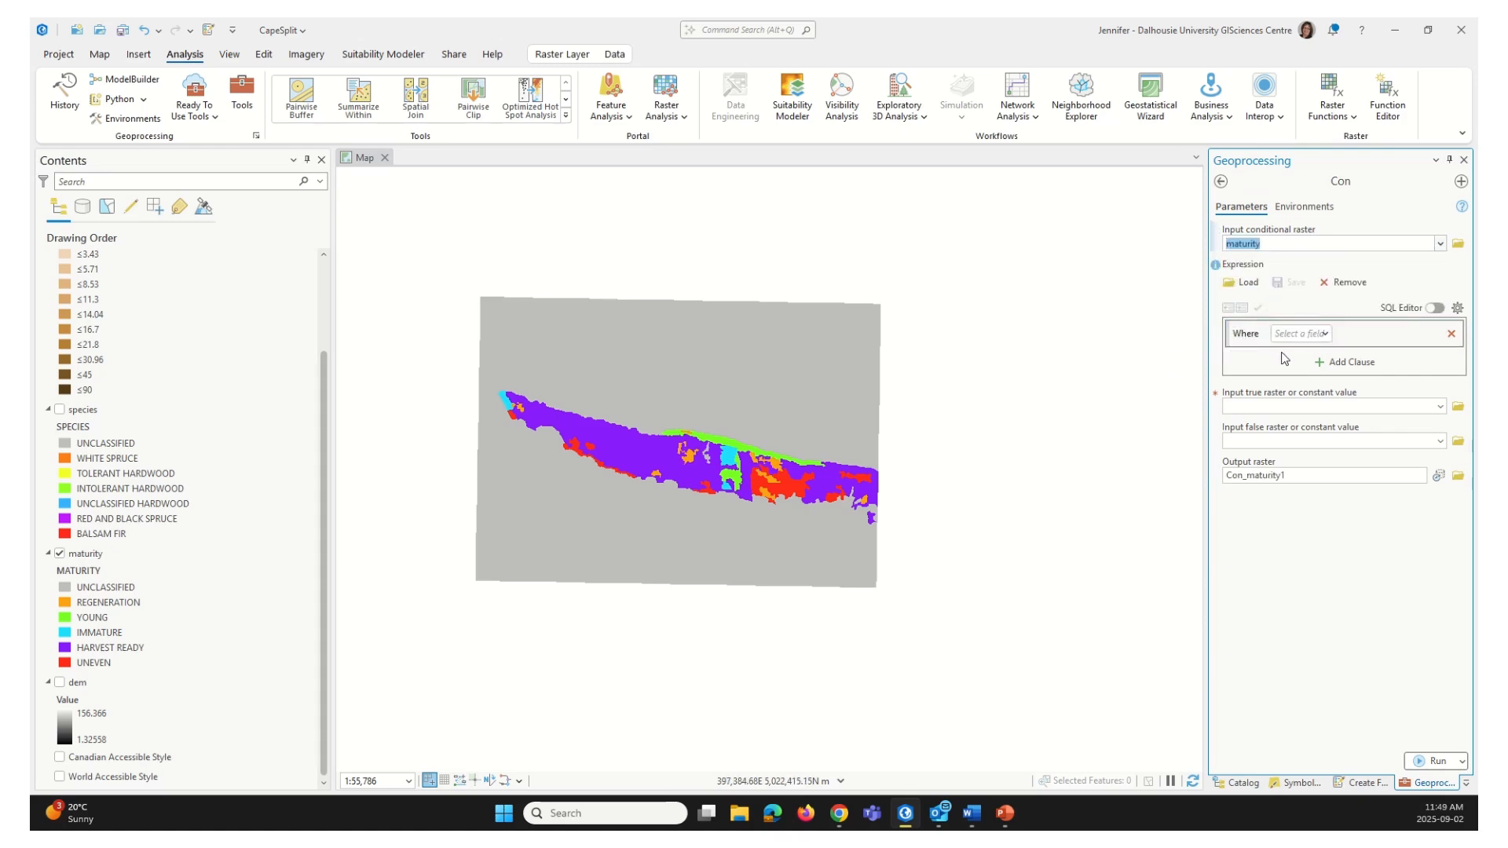
Step: Build the Con expression so that MATURITY is equal to HARVEST READY
{"action": "left_click", "coordinate": [1325, 335]}
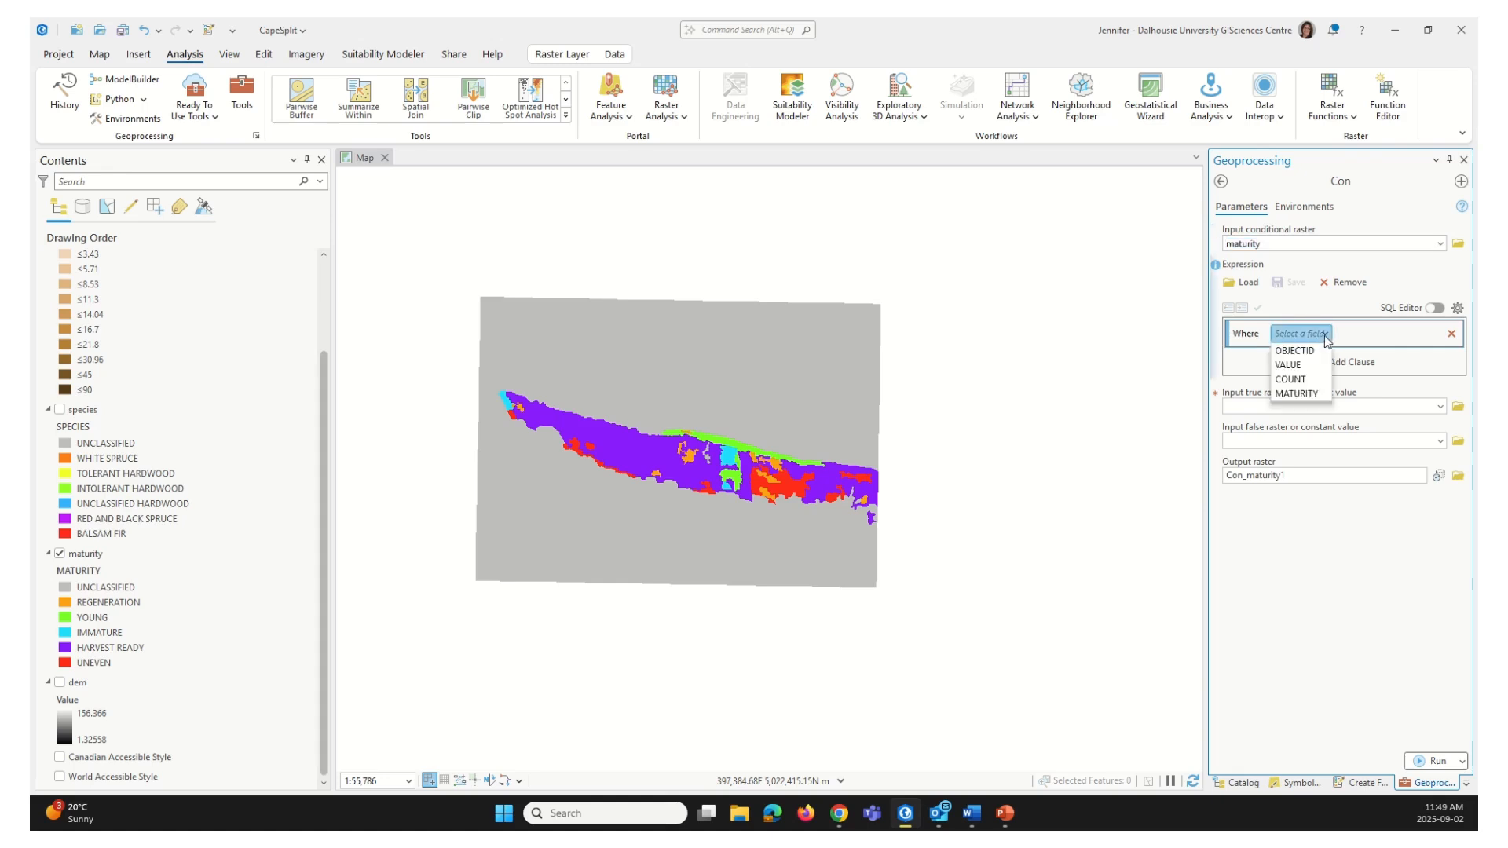
{"action": "left_click", "coordinate": [1297, 394]}
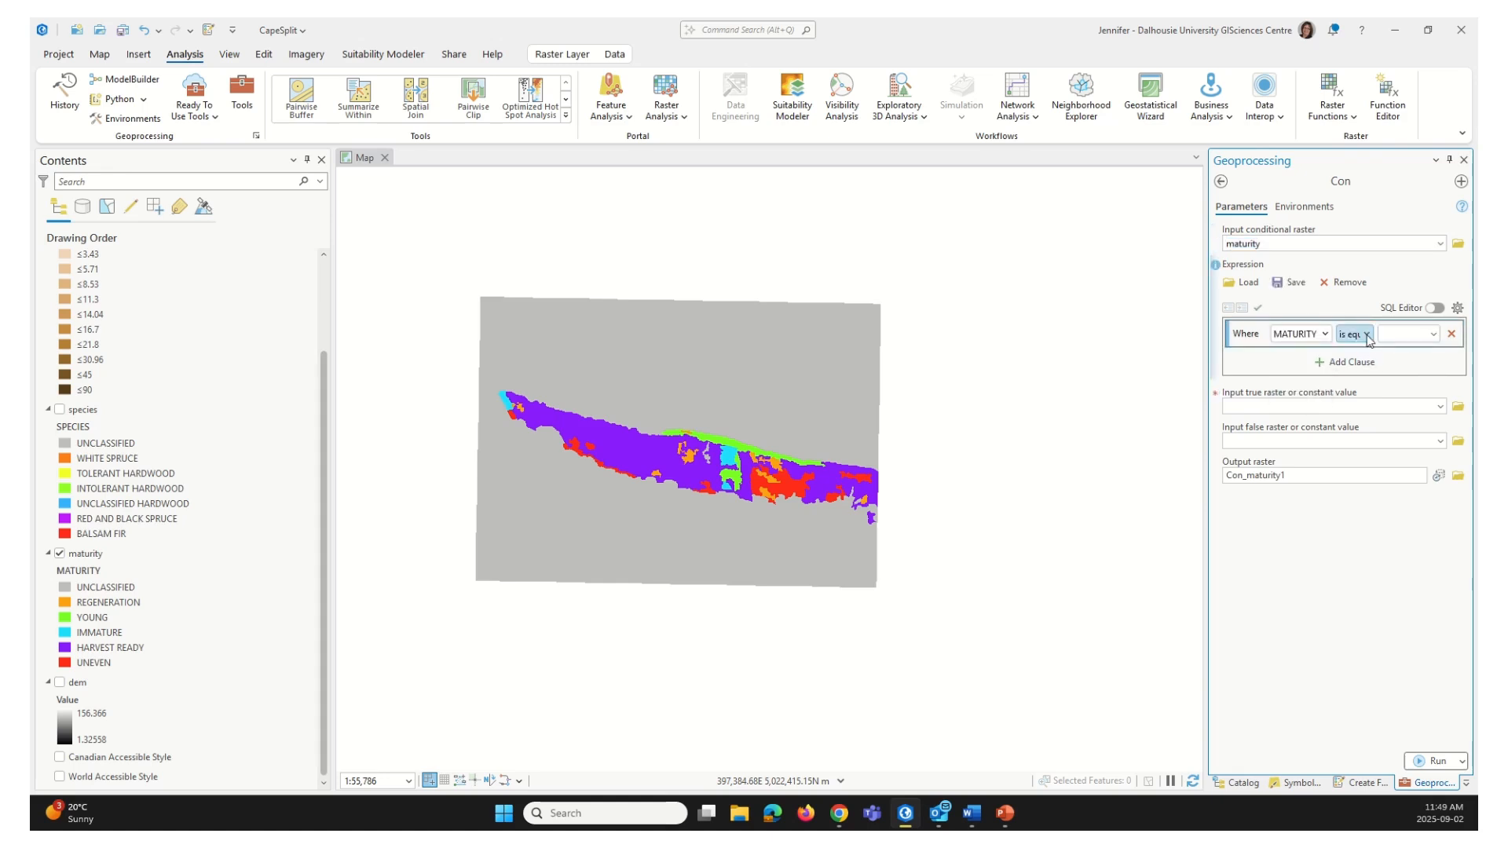
{"action": "left_click", "coordinate": [1368, 339]}
{"action": "left_click", "coordinate": [1415, 333]}
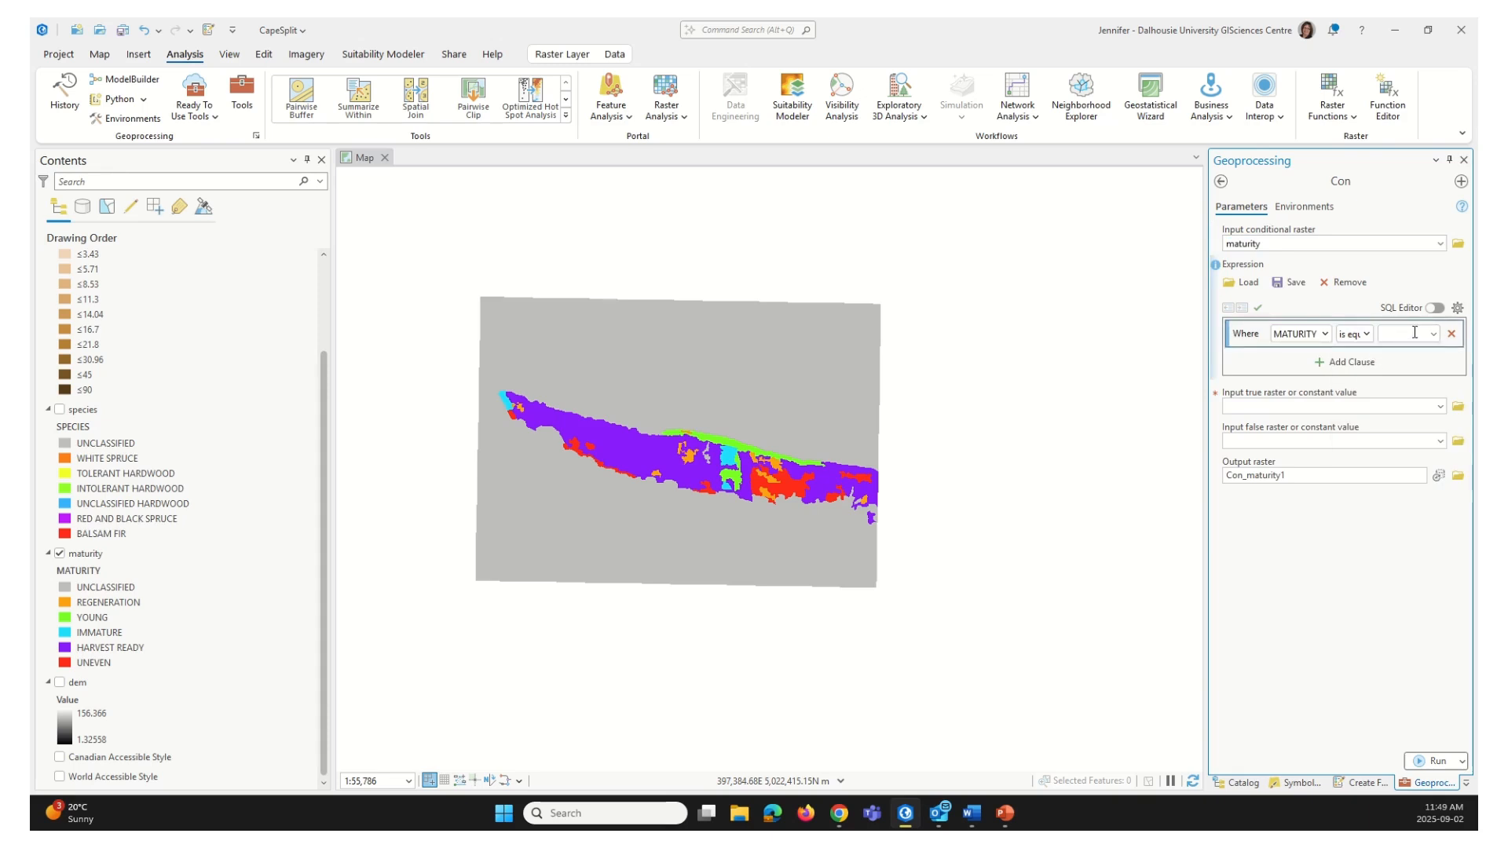
{"action": "left_click", "coordinate": [1434, 334]}
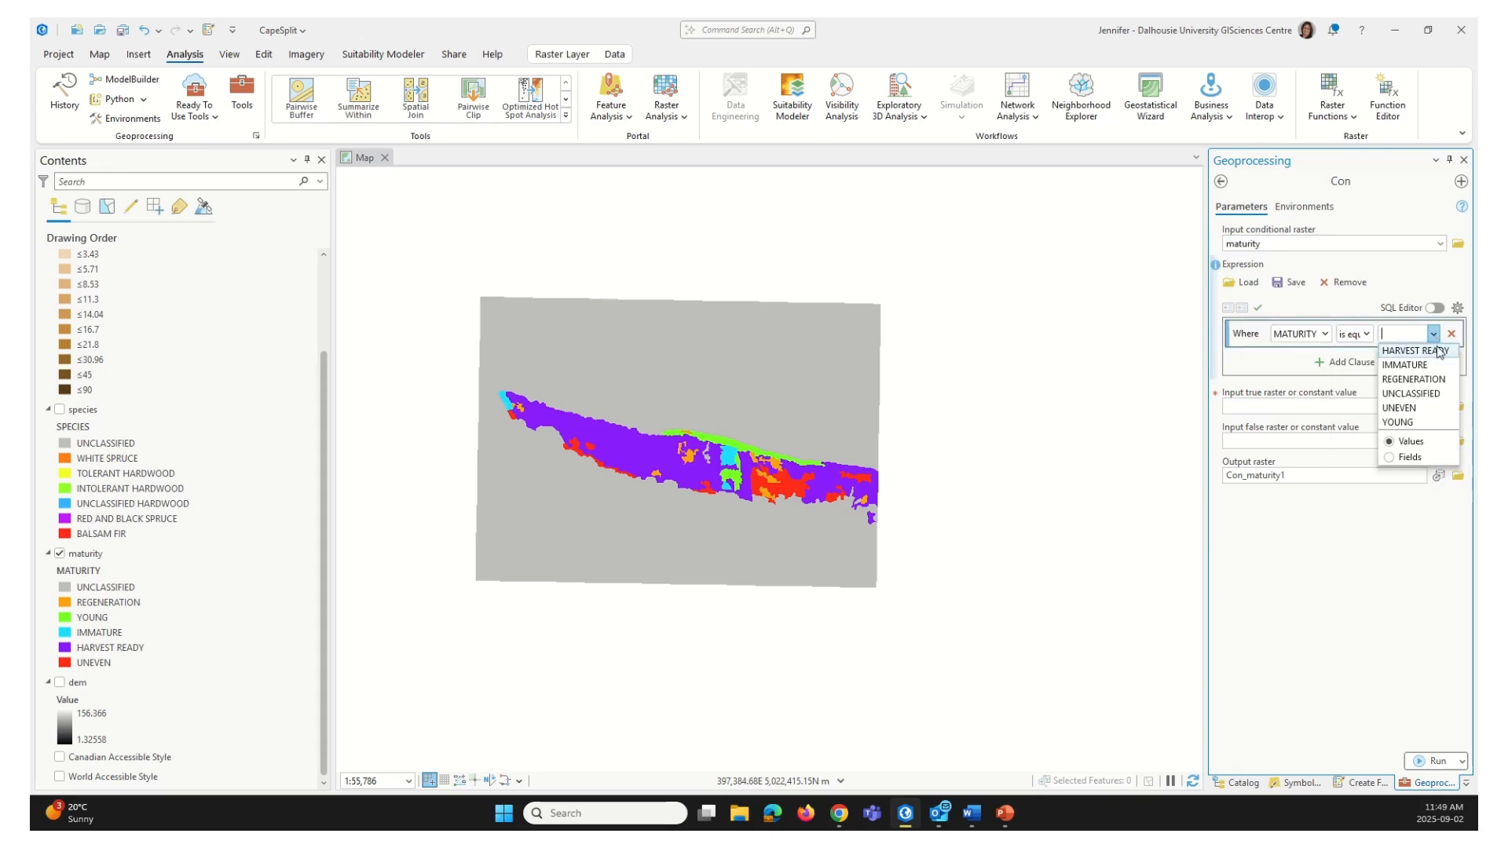
{"action": "left_click", "coordinate": [1431, 351]}
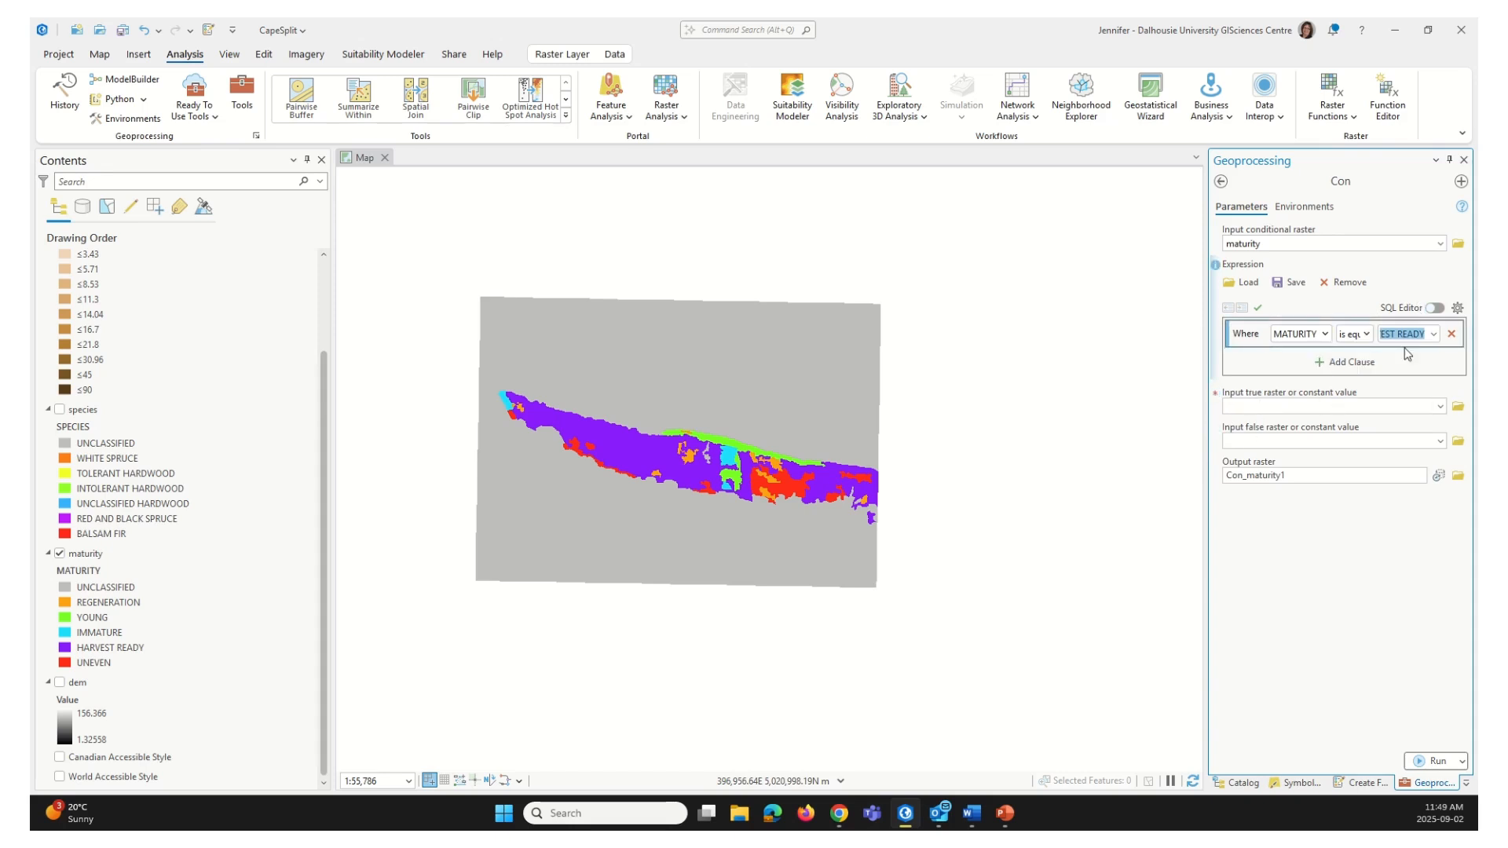
Step: Set the Con true value to 1, name the output raster good_maturity, and run the tool
{"action": "left_click", "coordinate": [1295, 406]}
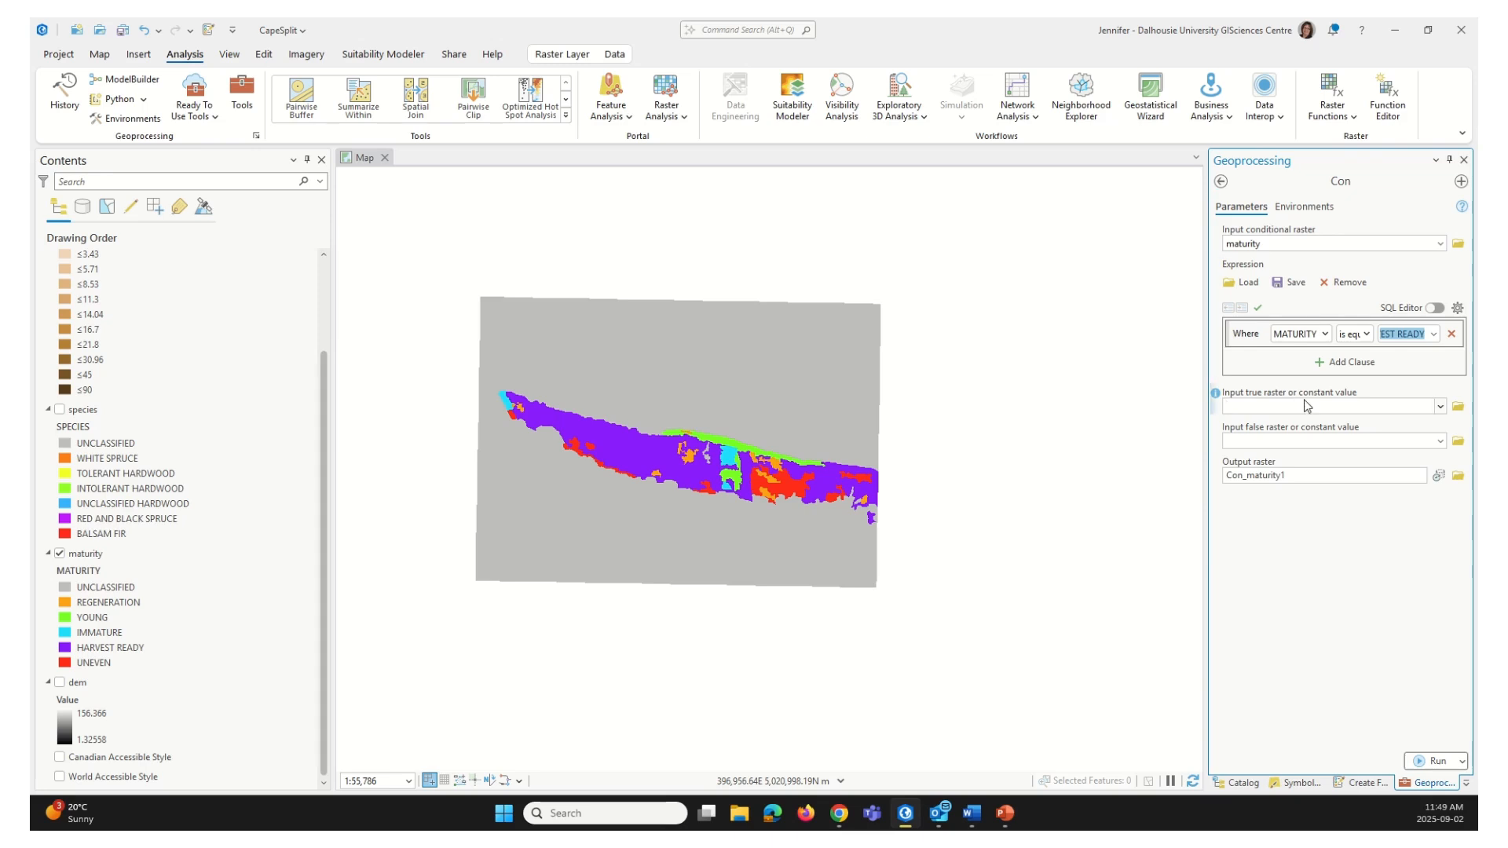
{"action": "type", "text": "1"}
{"action": "left_click", "coordinate": [1298, 471]}
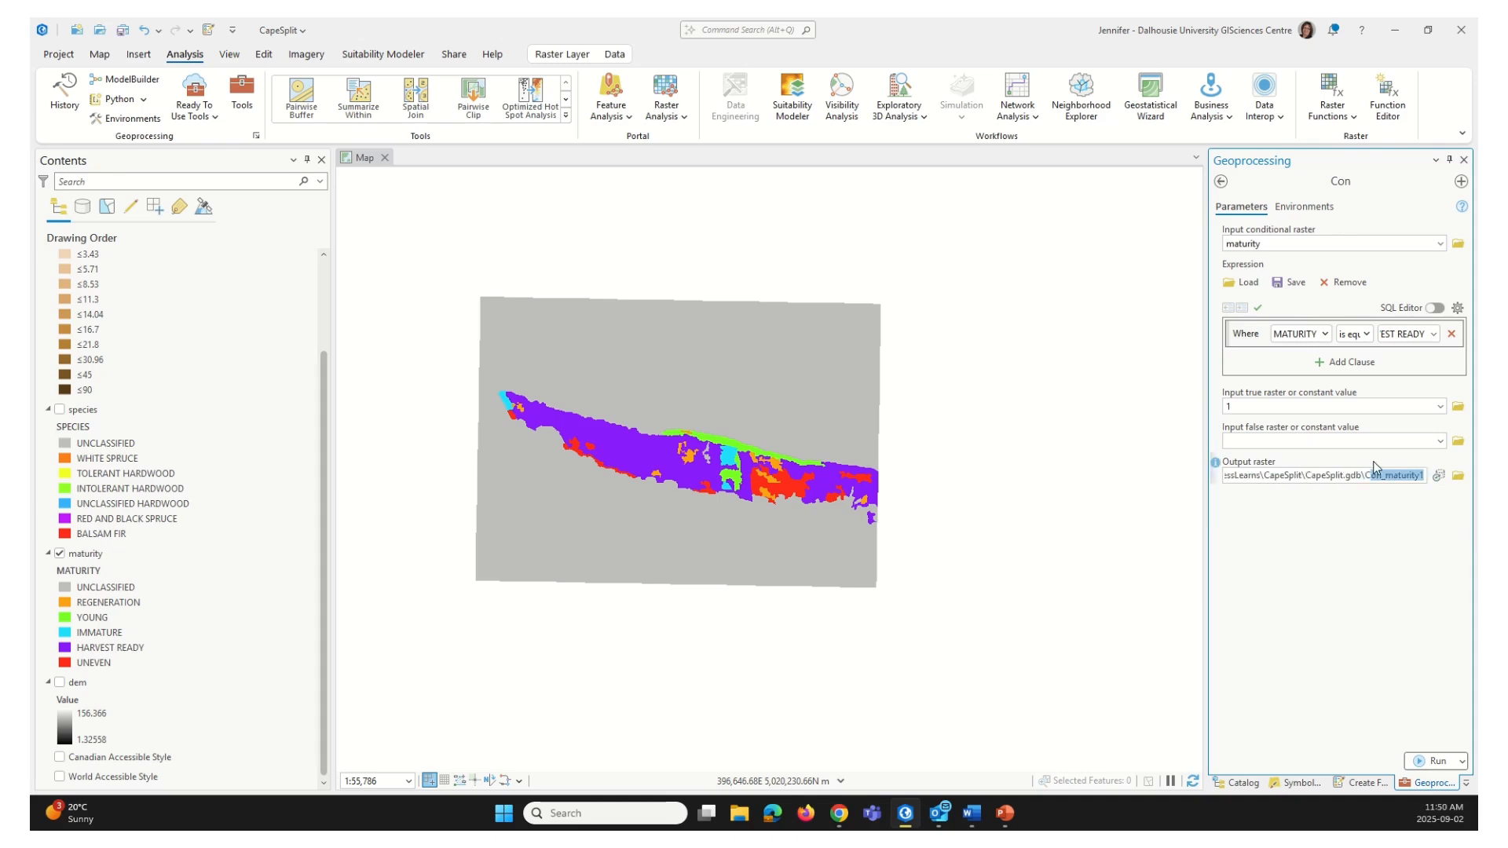
{"action": "type", "text": "good_maturity"}
{"action": "left_click", "coordinate": [1437, 762]}
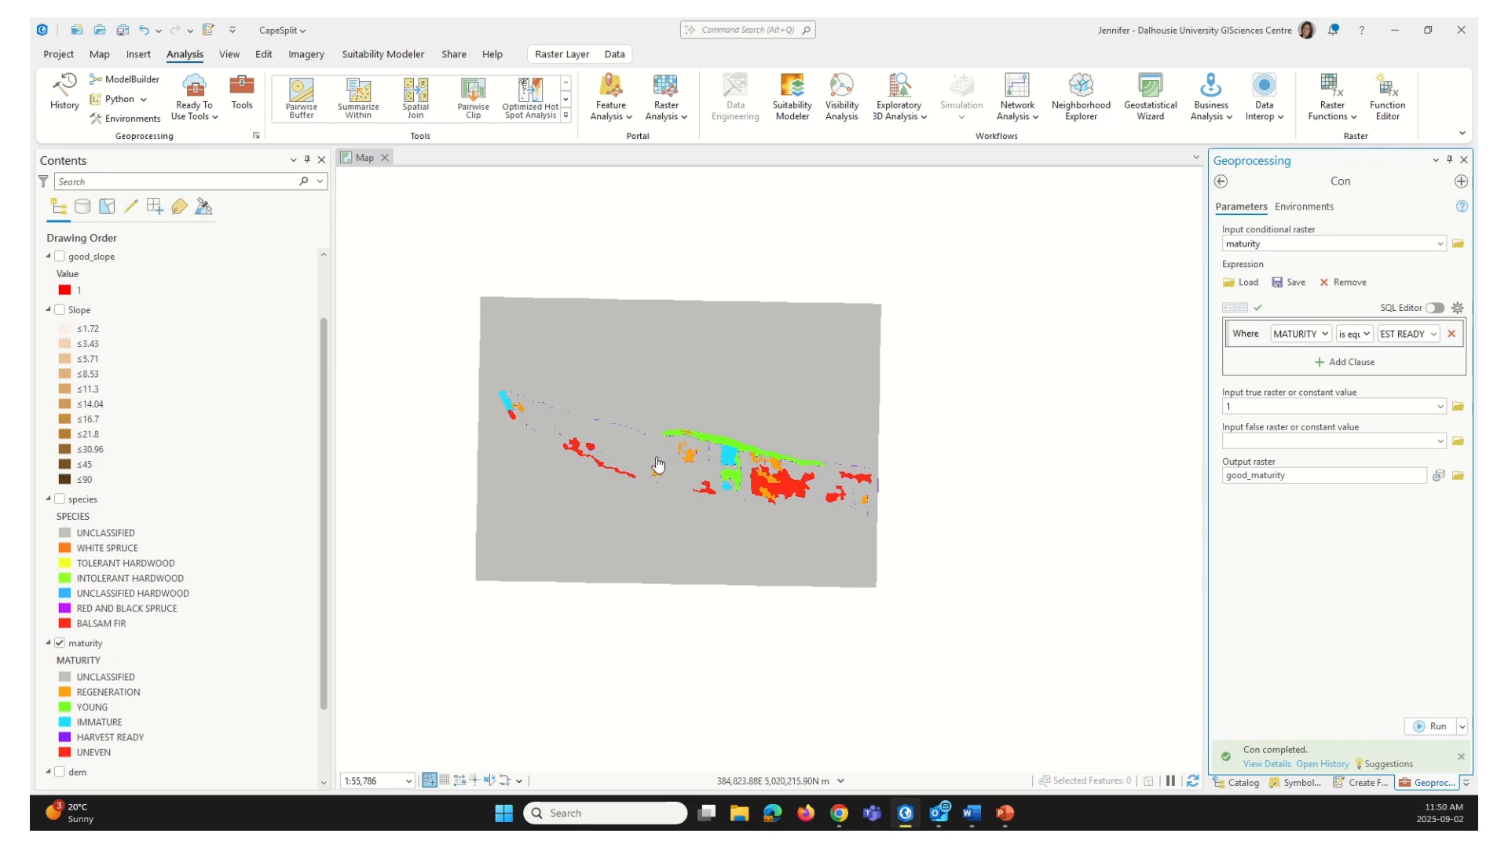
Step: Change the color of value 1 in the good_maturity layer from gray to magenta
{"action": "scroll", "coordinate": [54, 362], "scroll_direction": "up", "scroll_amount": 2}
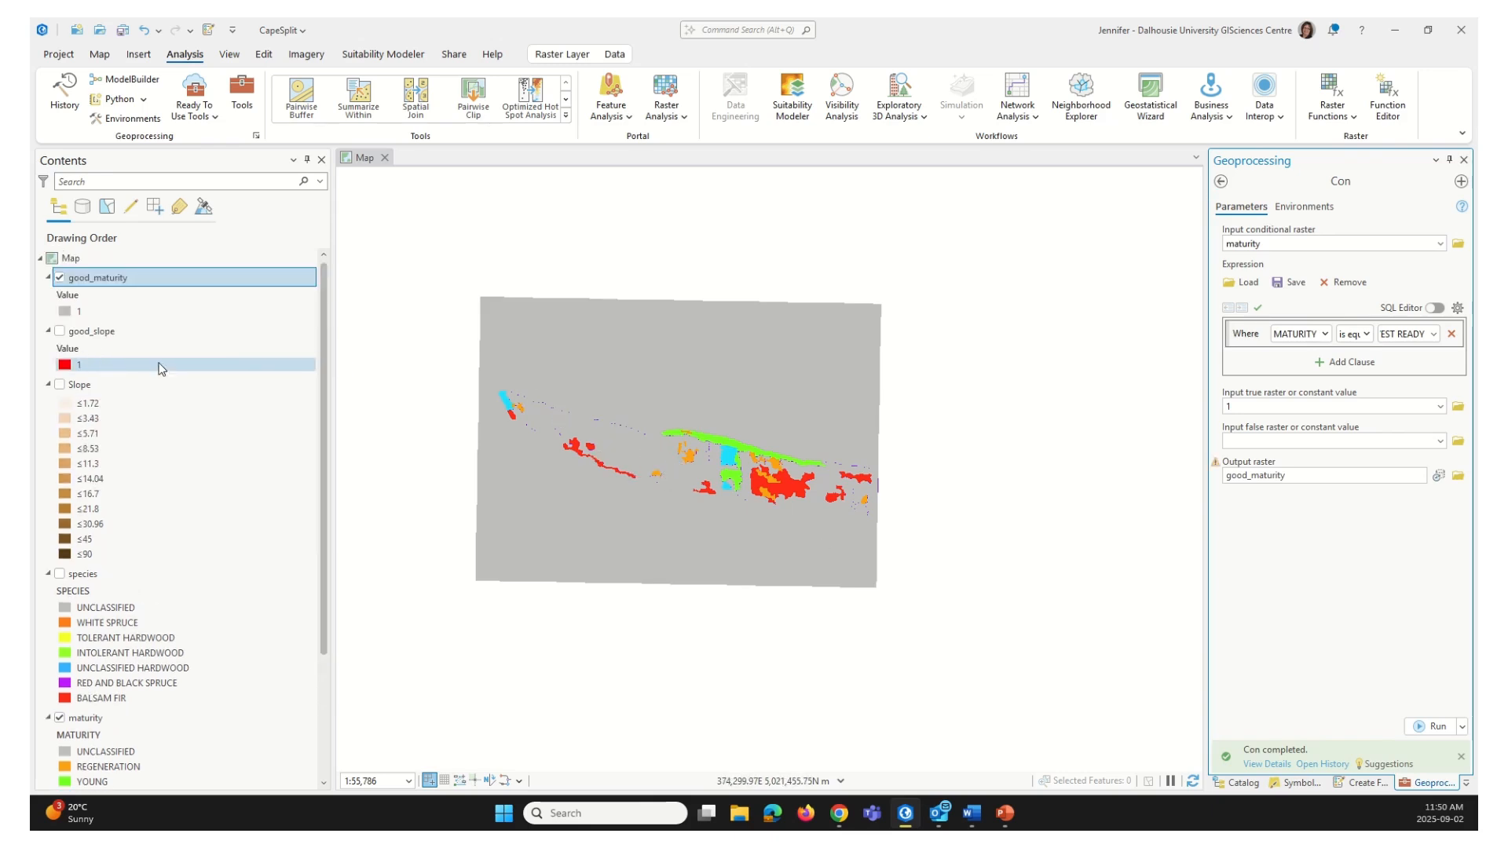
{"action": "left_click", "coordinate": [65, 314]}
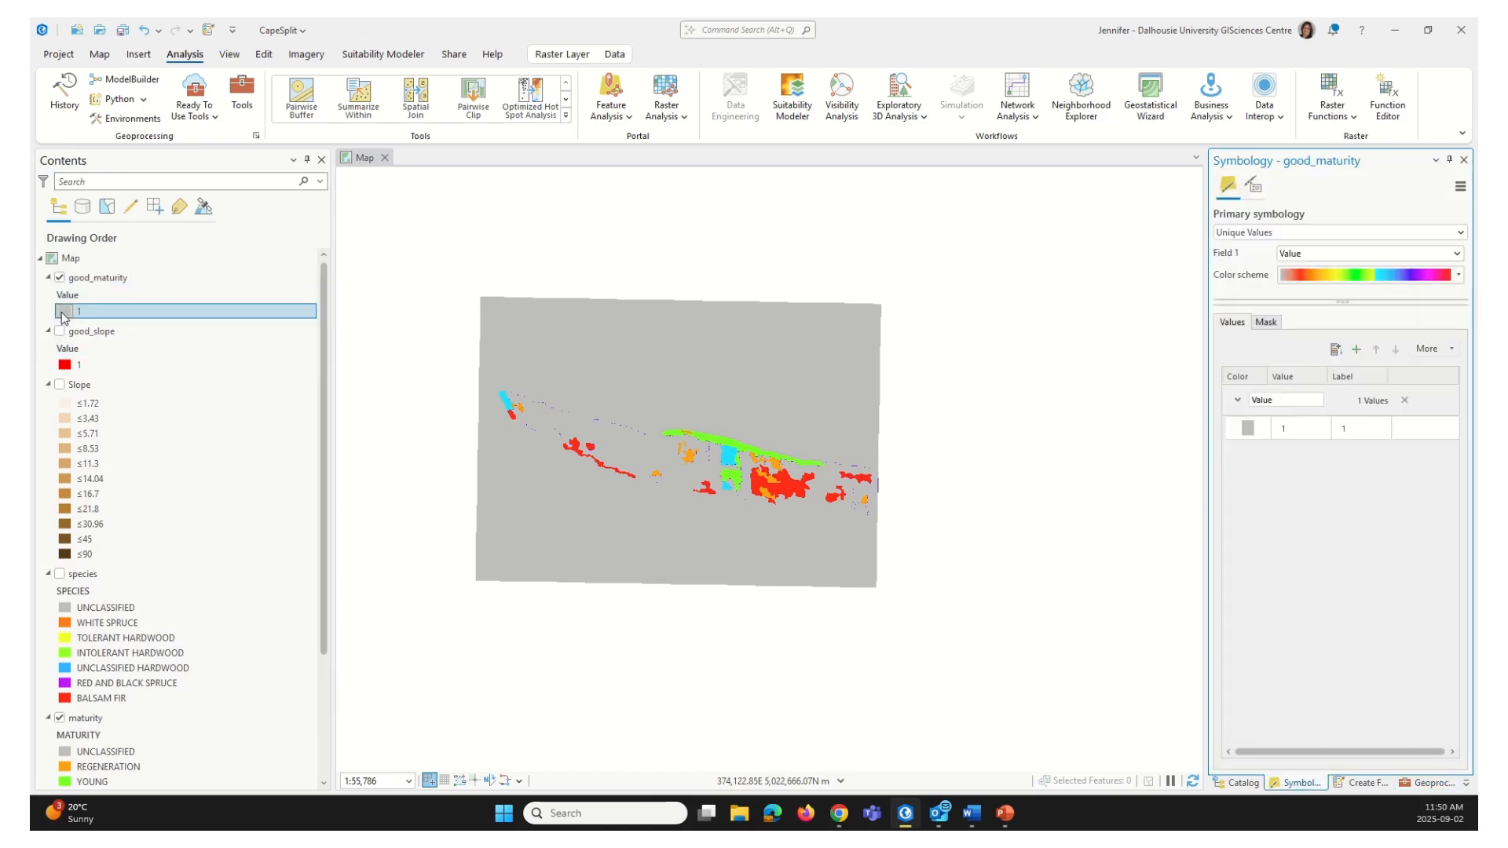
{"action": "left_click", "coordinate": [1258, 428]}
{"action": "left_click", "coordinate": [1259, 428]}
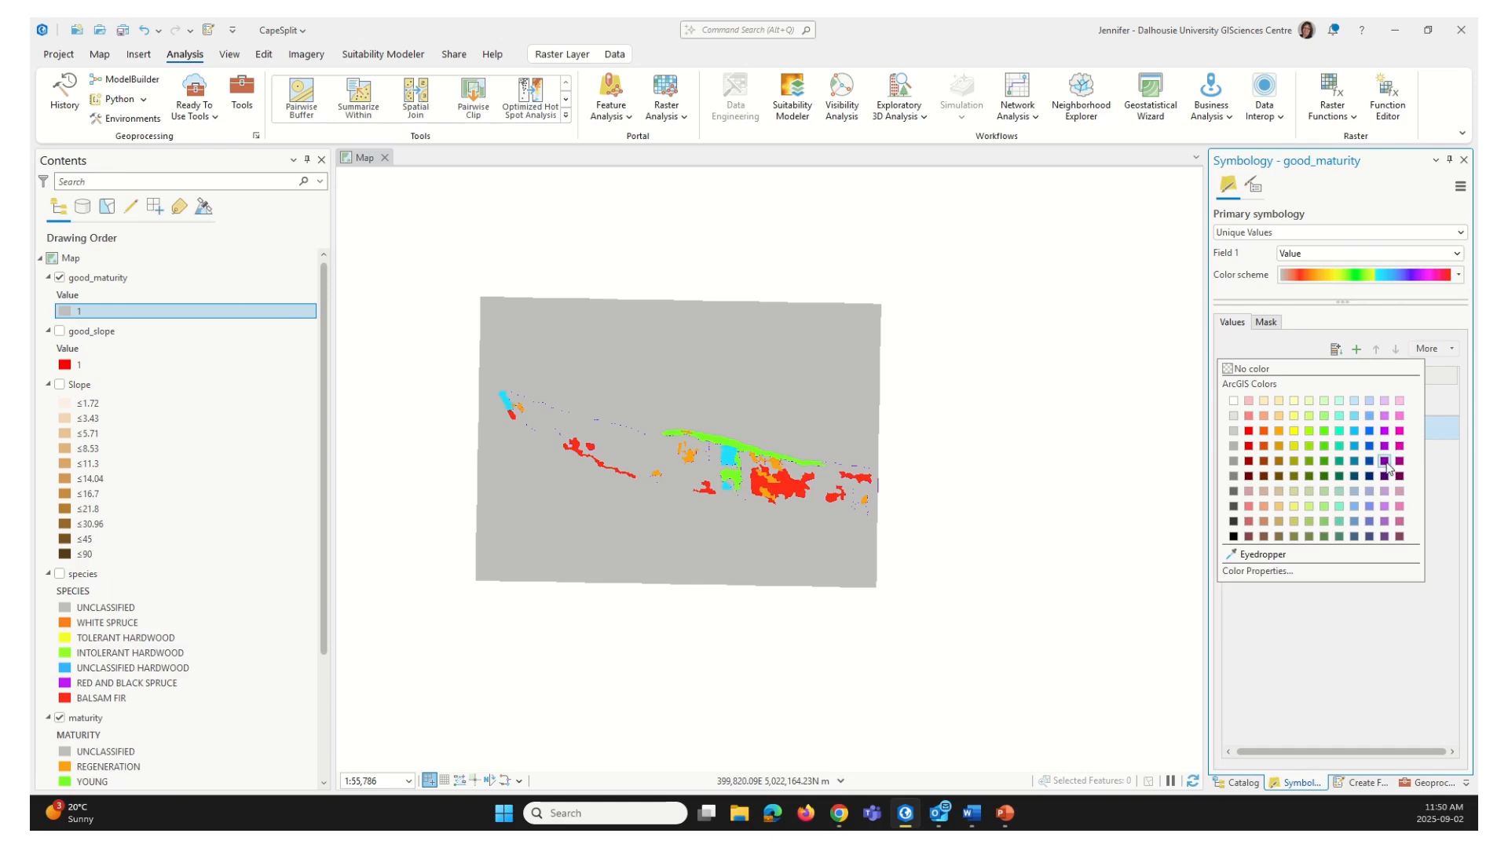
{"action": "left_click", "coordinate": [1400, 446]}
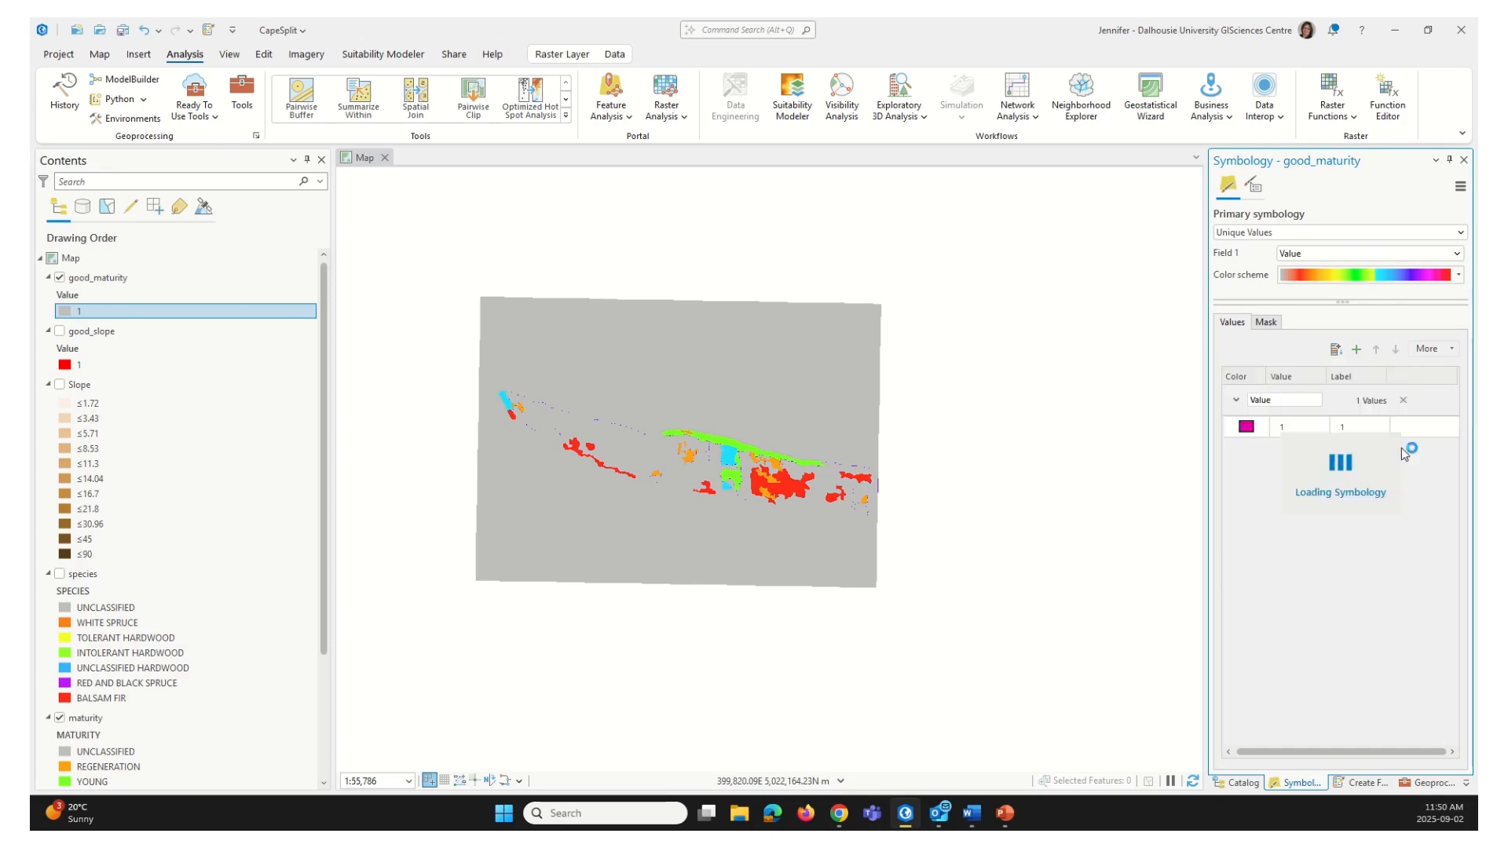
Step: Toggle the good_maturity layer off and on to compare it with the maturity layer underneath
{"action": "left_click", "coordinate": [55, 280]}
{"action": "left_click", "coordinate": [57, 282]}
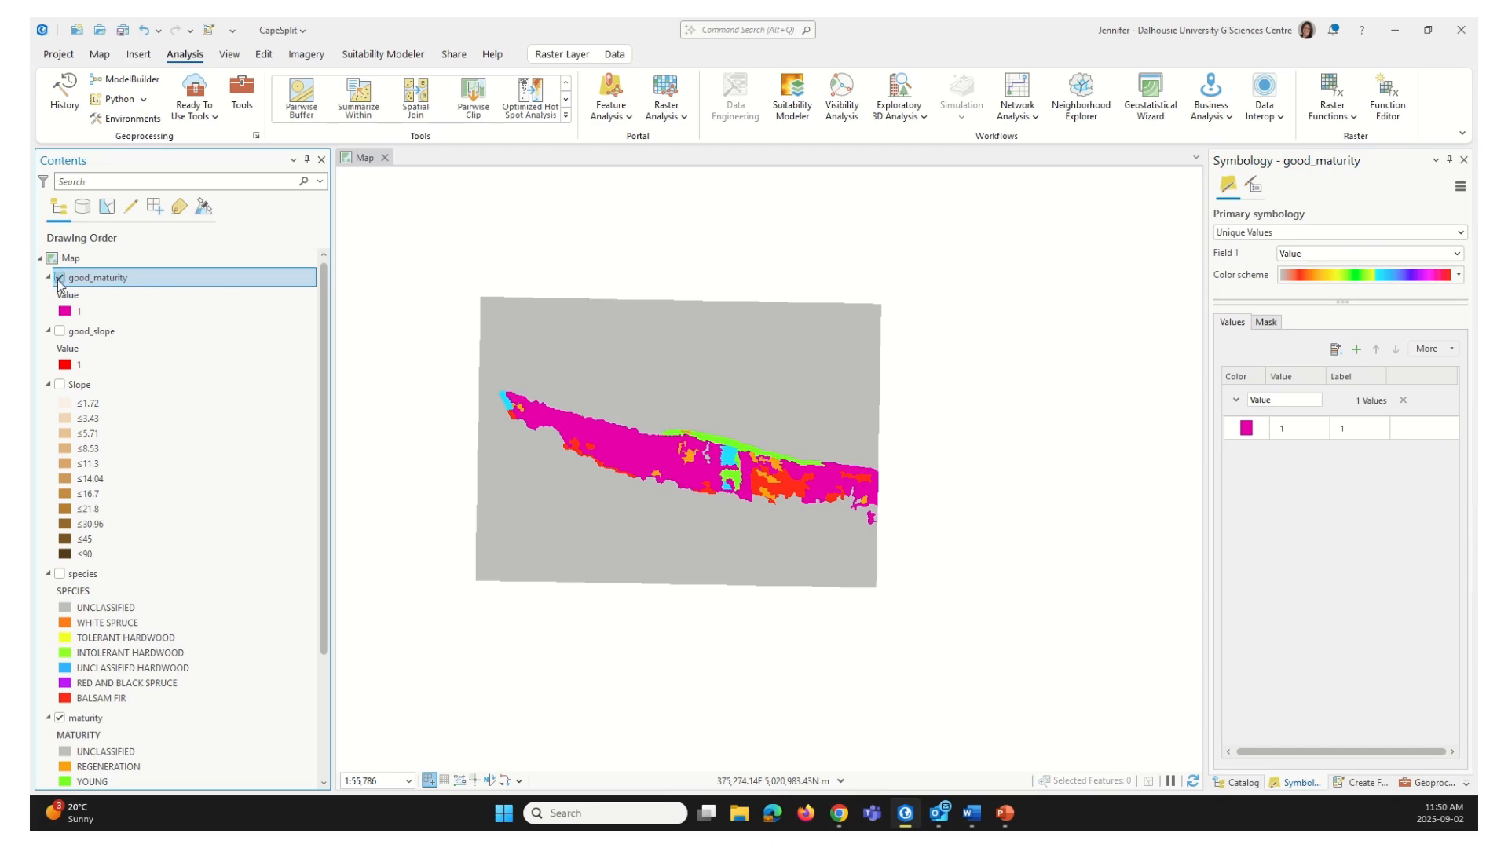
{"action": "left_click", "coordinate": [59, 281]}
{"action": "left_click", "coordinate": [59, 281]}
{"action": "left_click", "coordinate": [59, 281]}
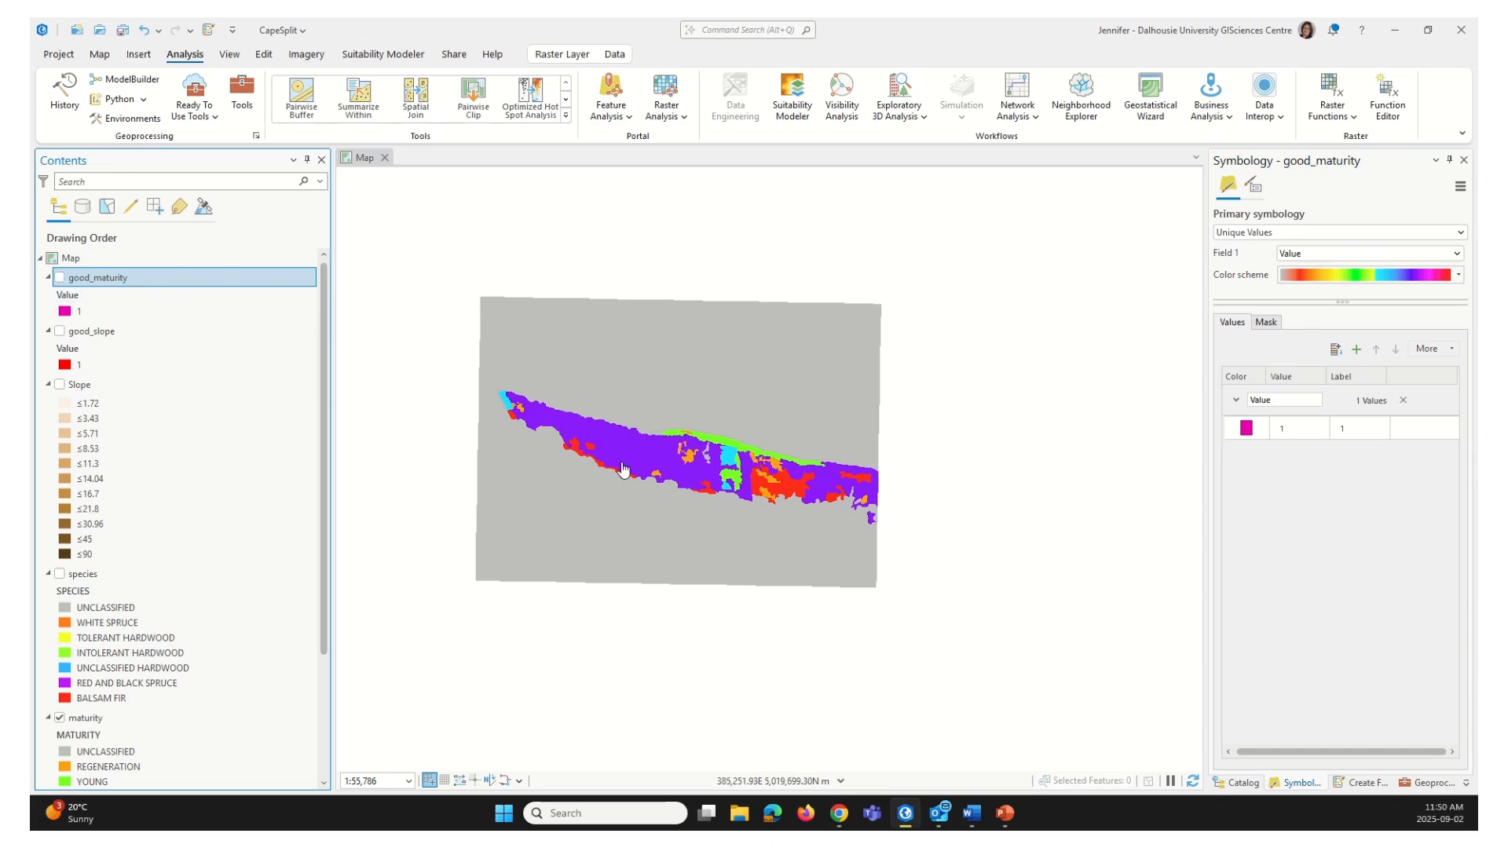
{"action": "left_click", "coordinate": [58, 277]}
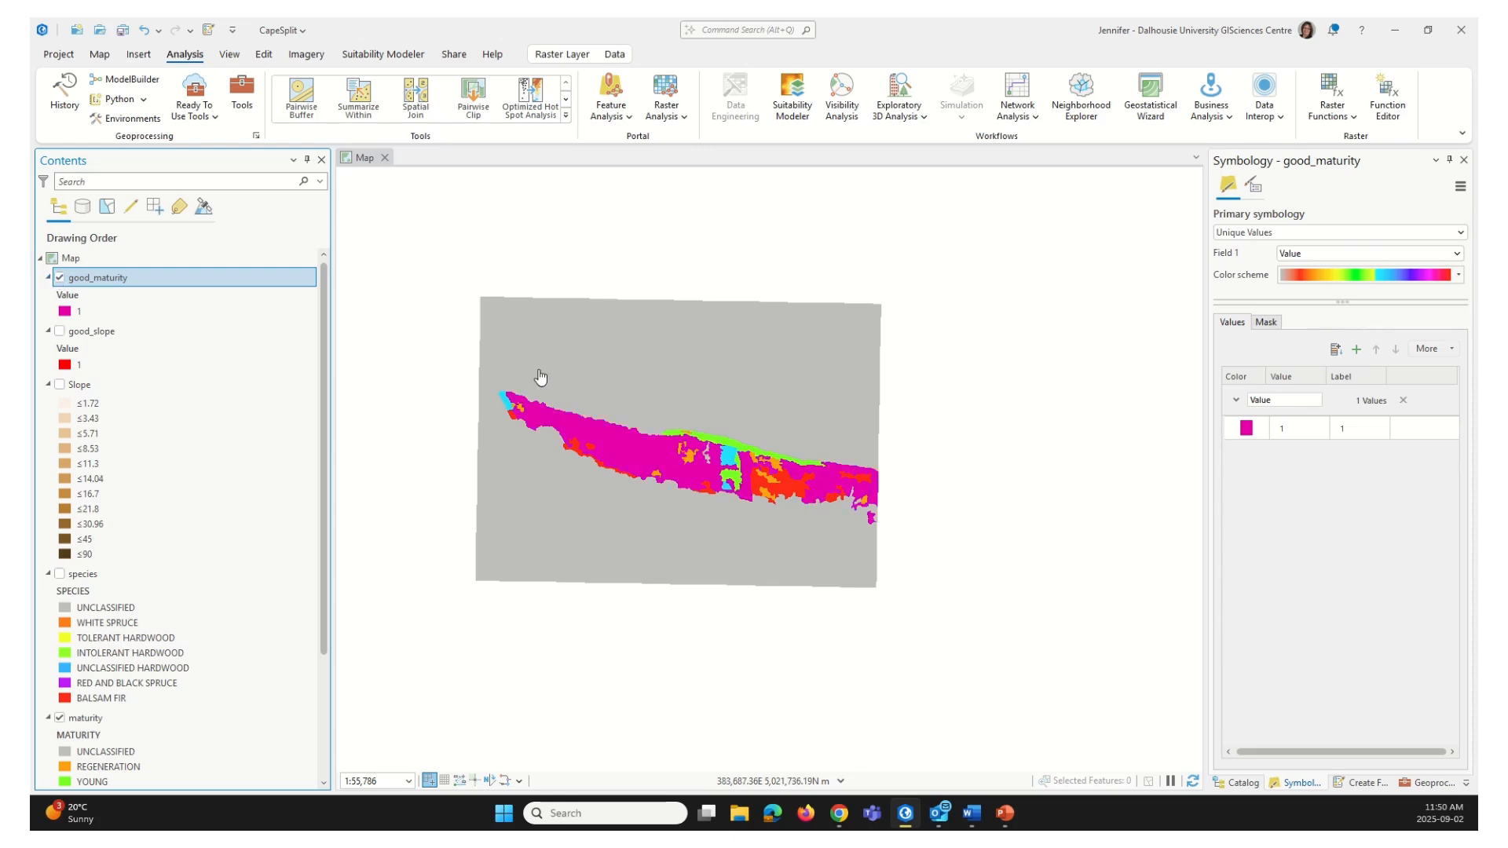
Step: Inspect the good_maturity and maturity pixel values at one spot inside and one outside the magenta area
{"action": "scroll", "coordinate": [538, 393], "scroll_direction": "up", "scroll_amount": 3}
{"action": "scroll", "coordinate": [734, 528], "scroll_direction": "up", "scroll_amount": 4}
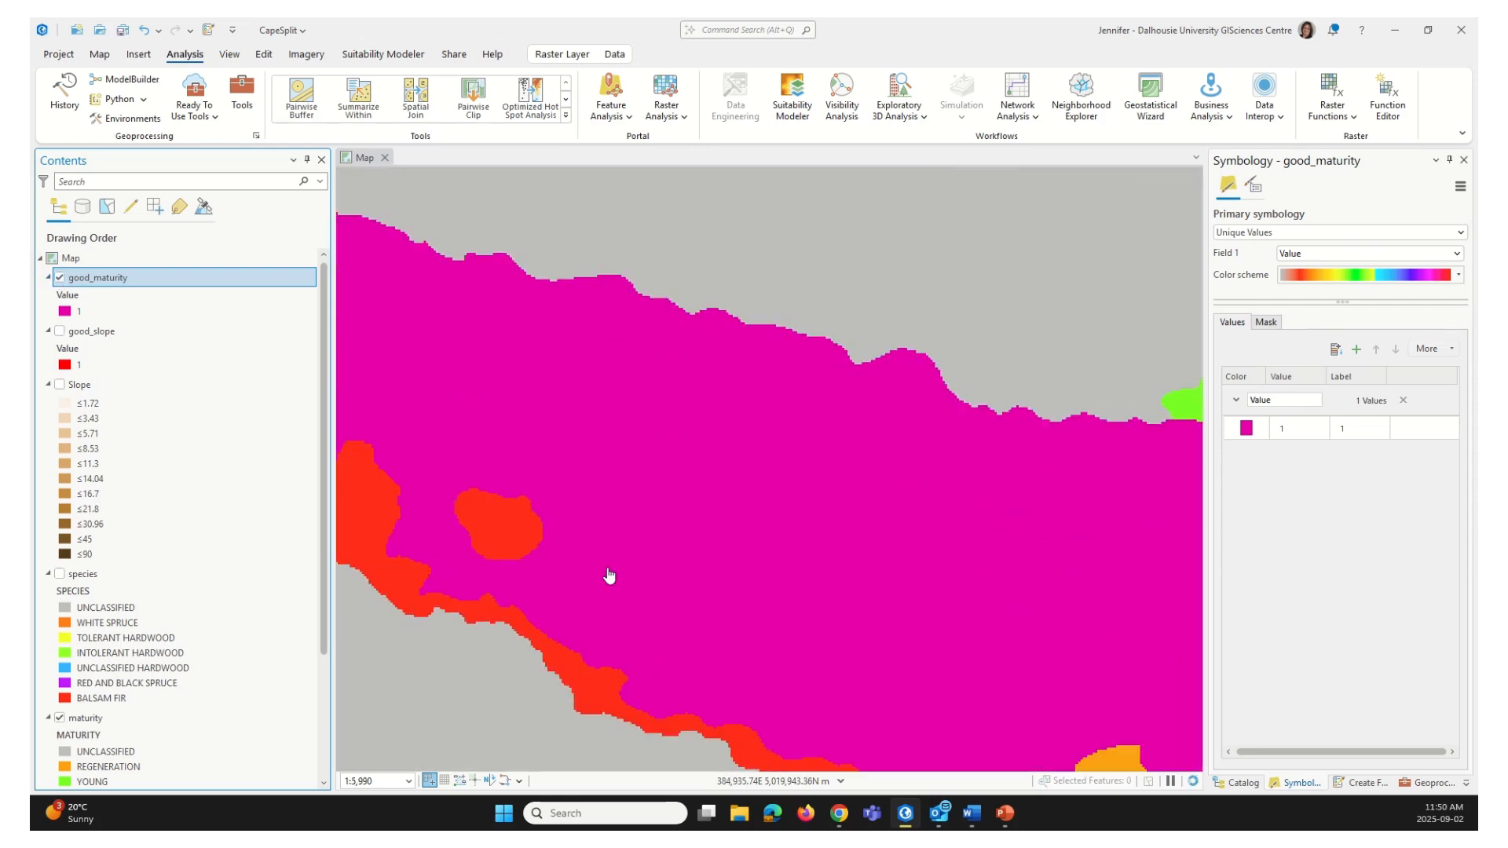
{"action": "left_click", "coordinate": [100, 55]}
{"action": "left_click", "coordinate": [176, 98]}
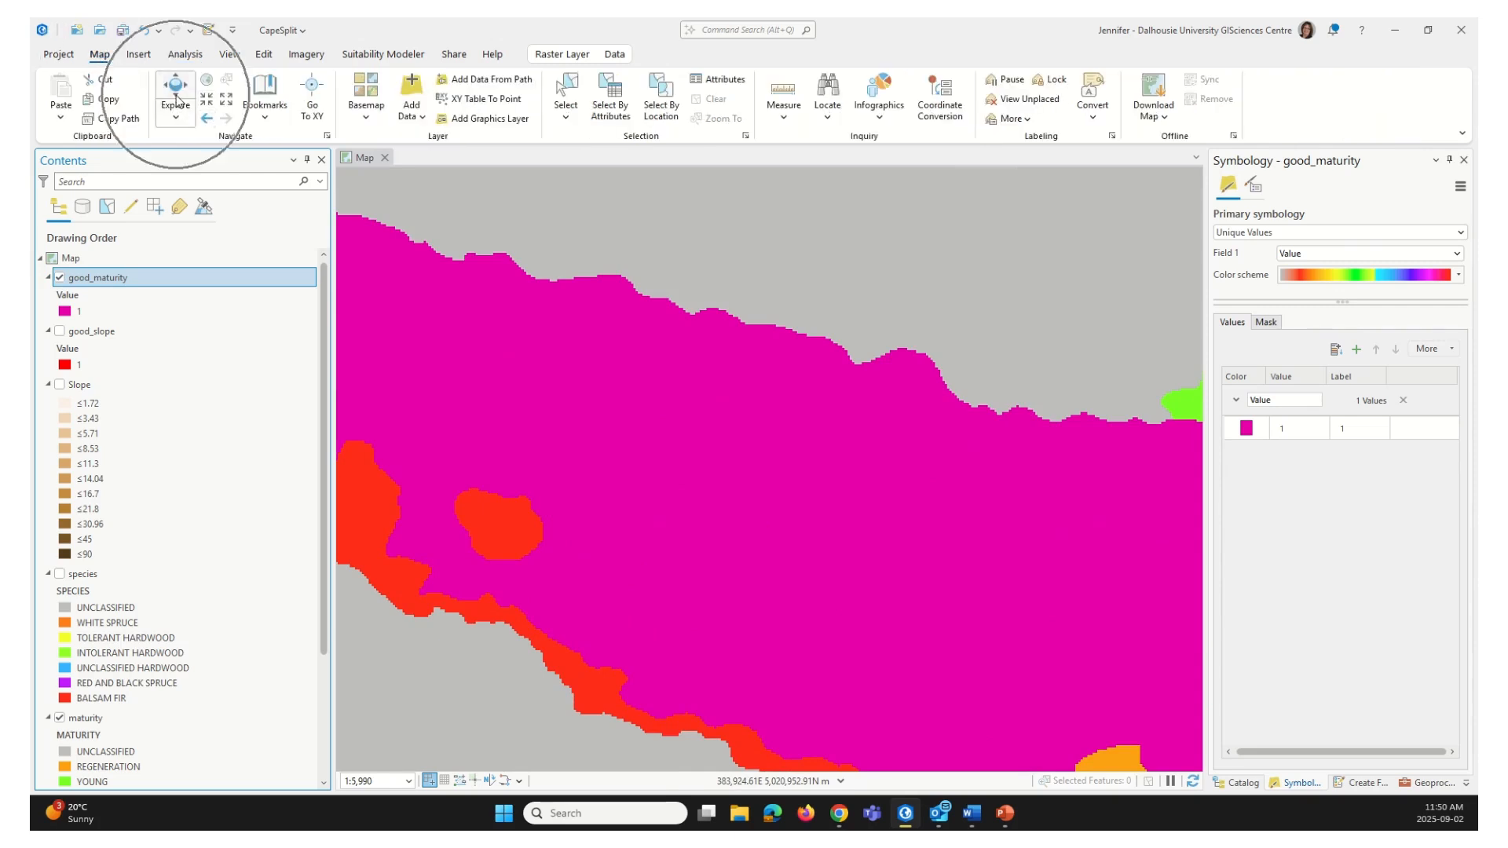
{"action": "left_click", "coordinate": [620, 408]}
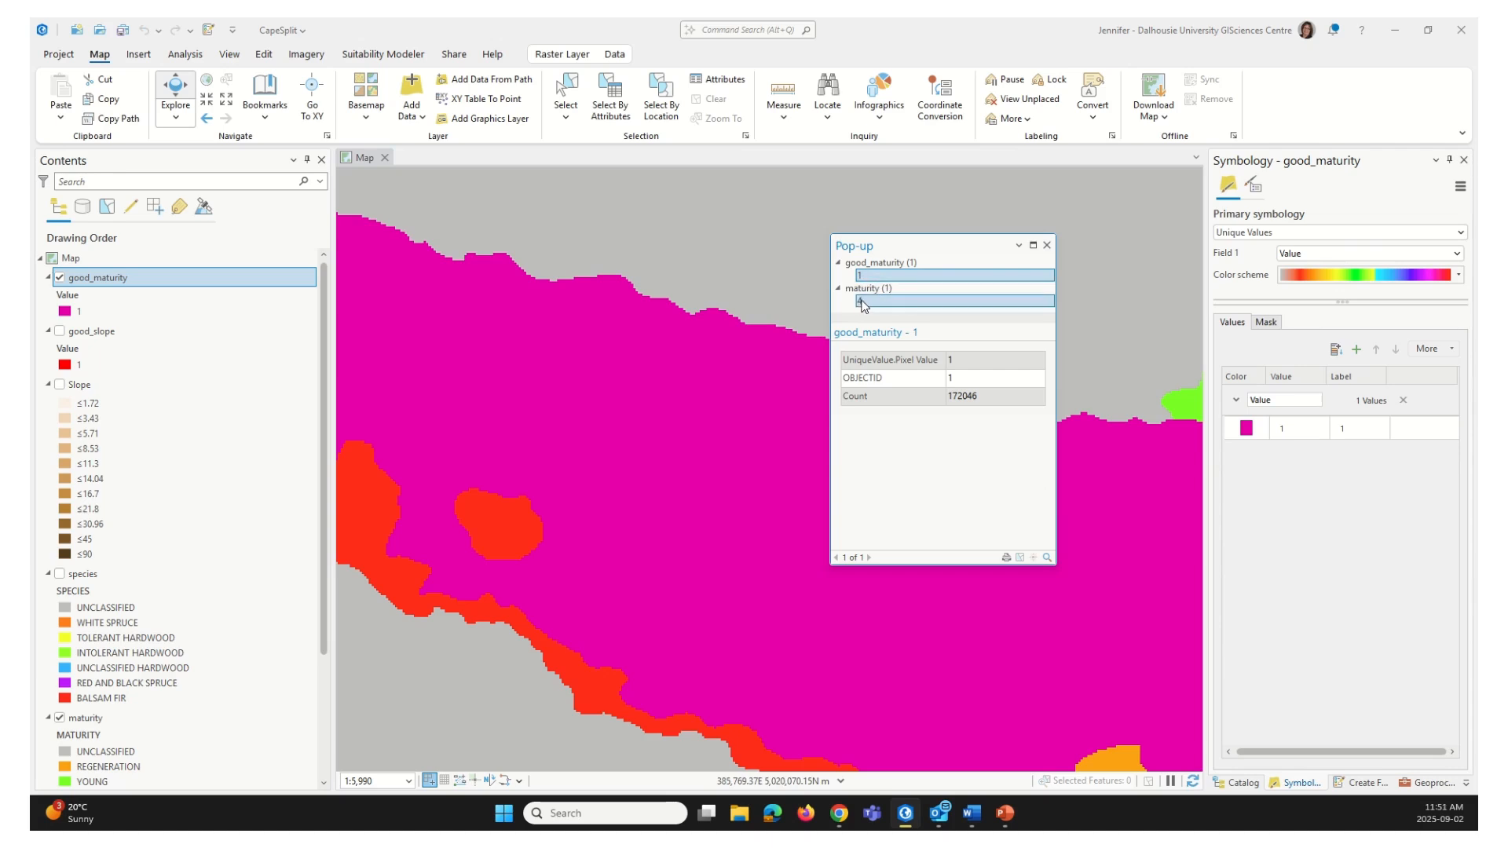
{"action": "left_click", "coordinate": [864, 303]}
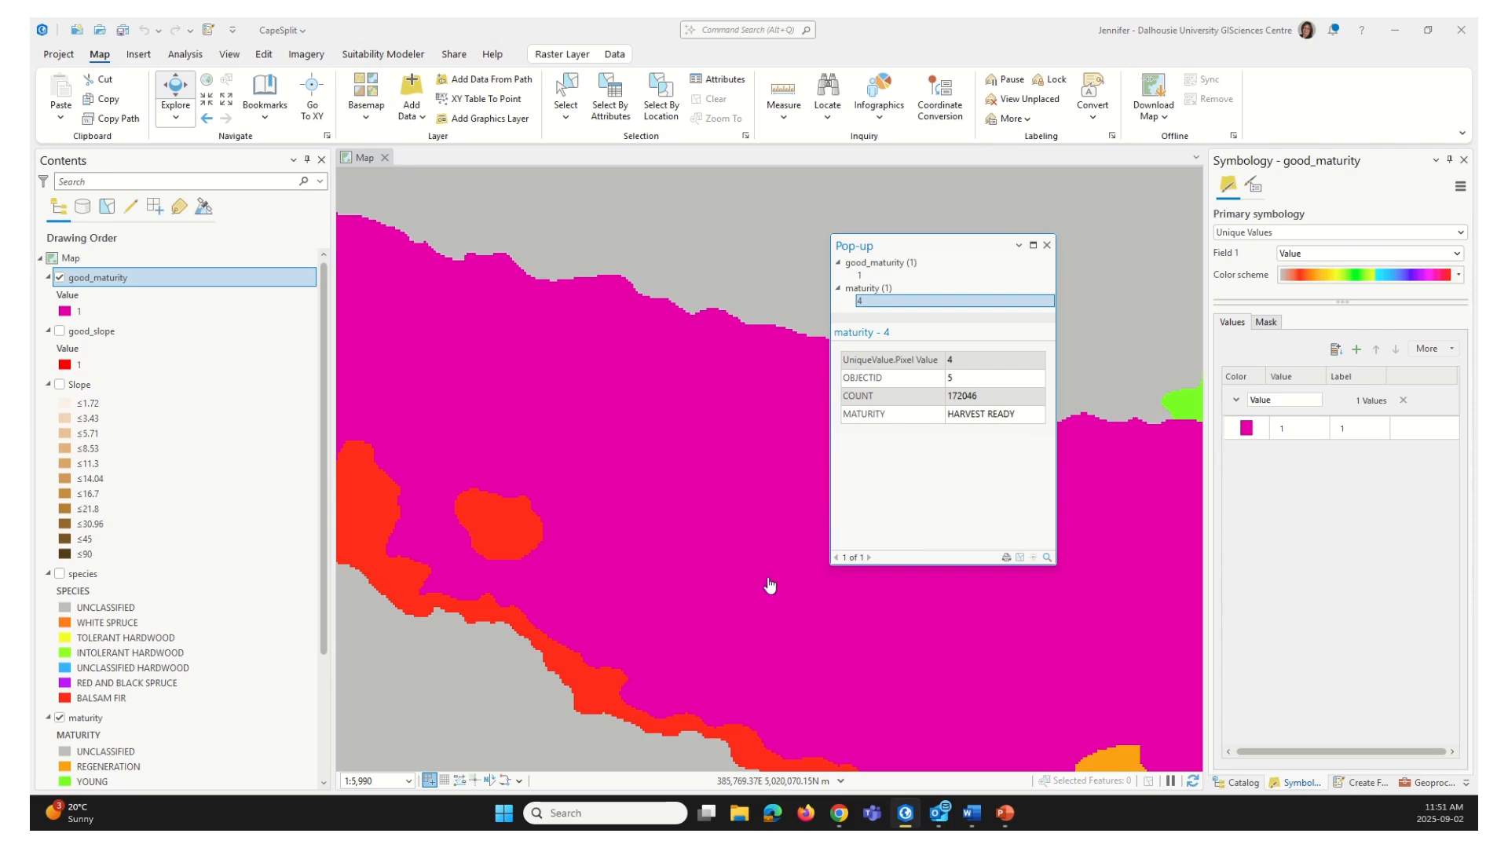
{"action": "left_click", "coordinate": [376, 504]}
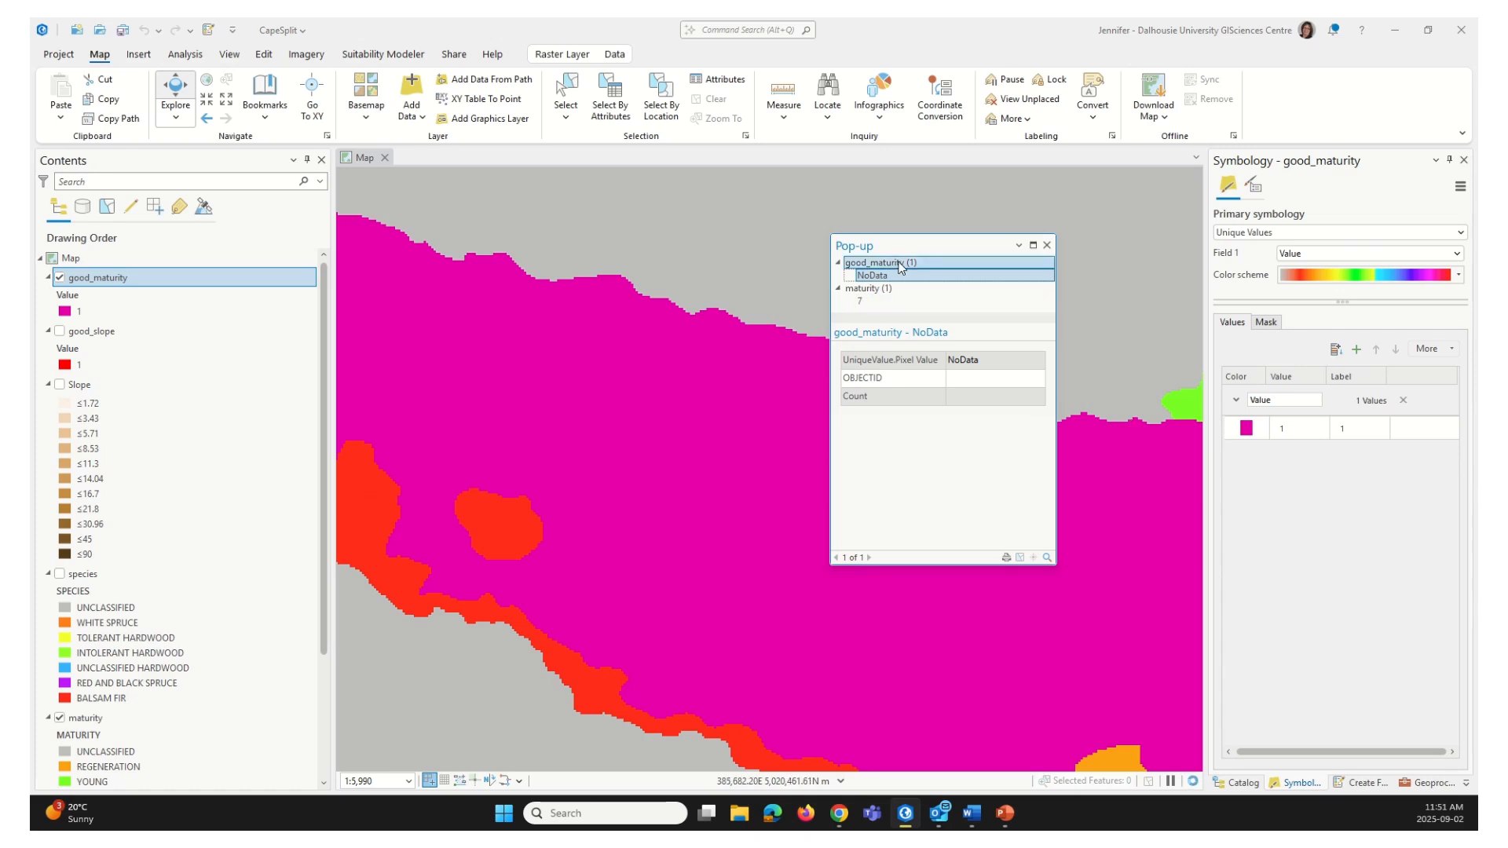
{"action": "left_click", "coordinate": [862, 303]}
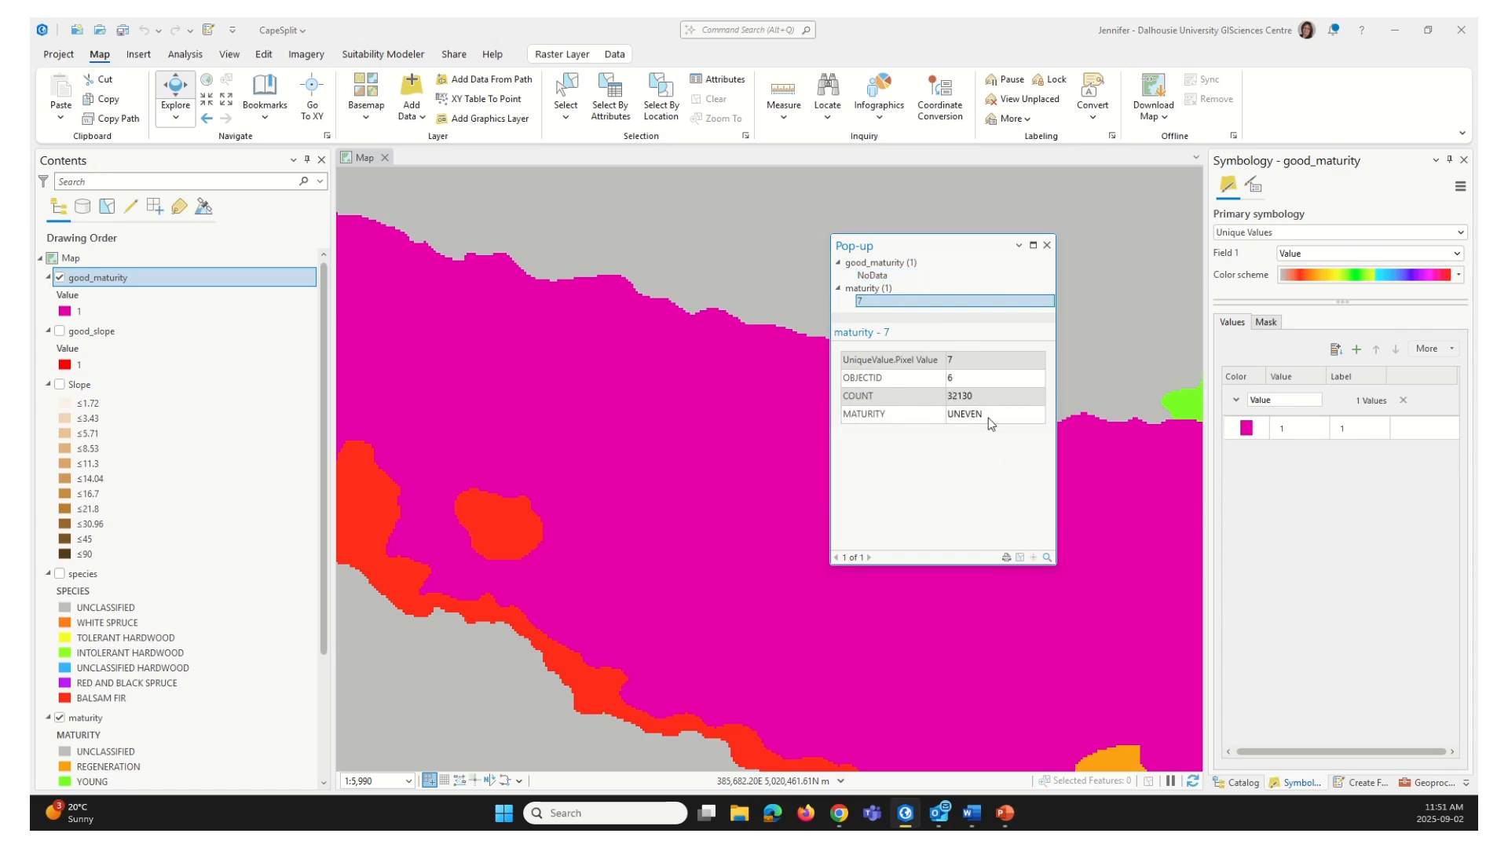
{"action": "left_click", "coordinate": [1047, 246]}
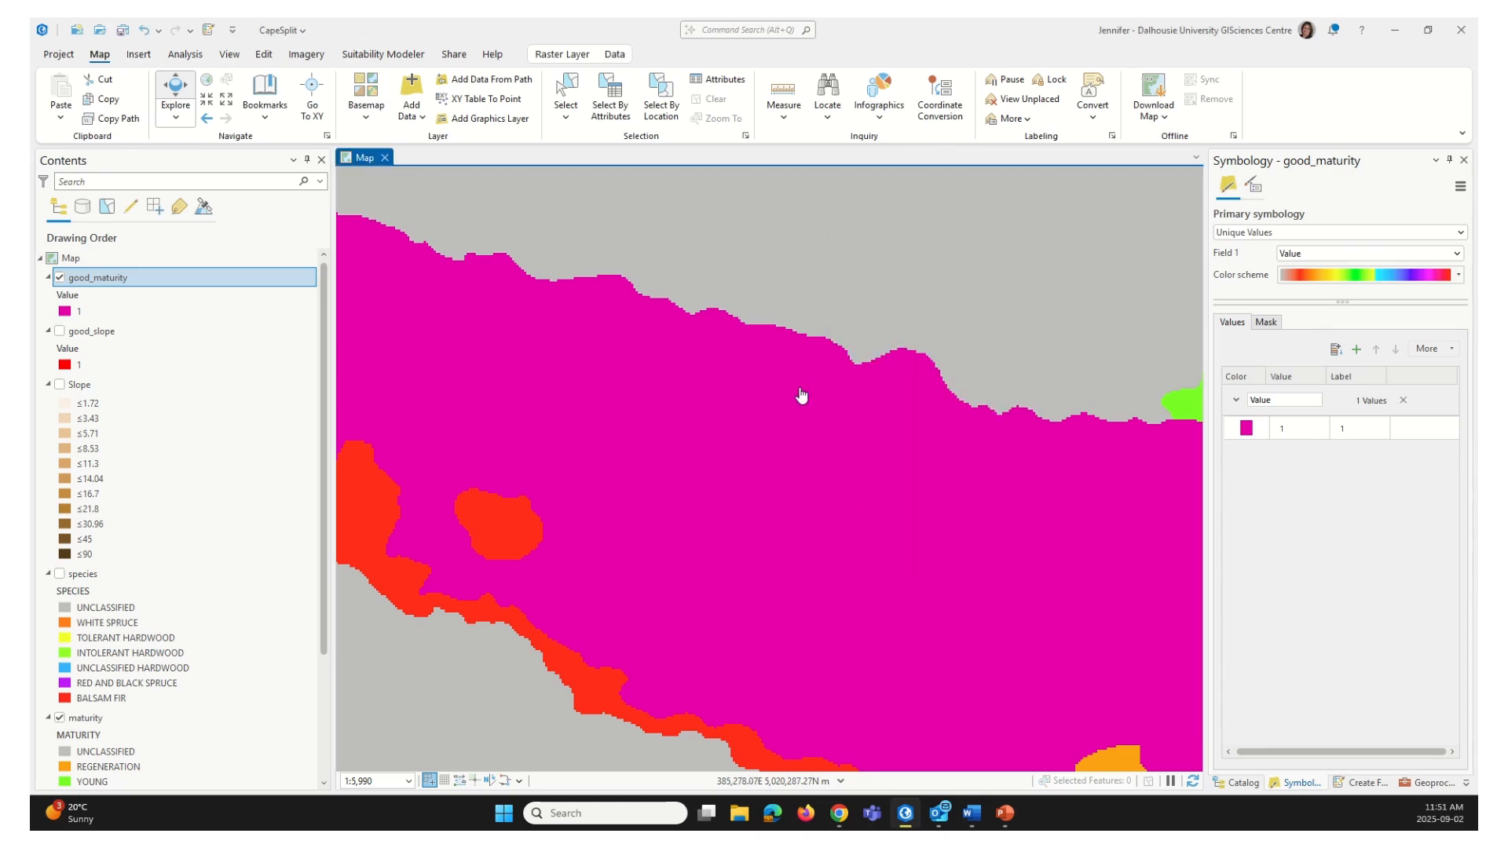
{"action": "scroll", "coordinate": [766, 406], "scroll_direction": "down", "scroll_amount": 4}
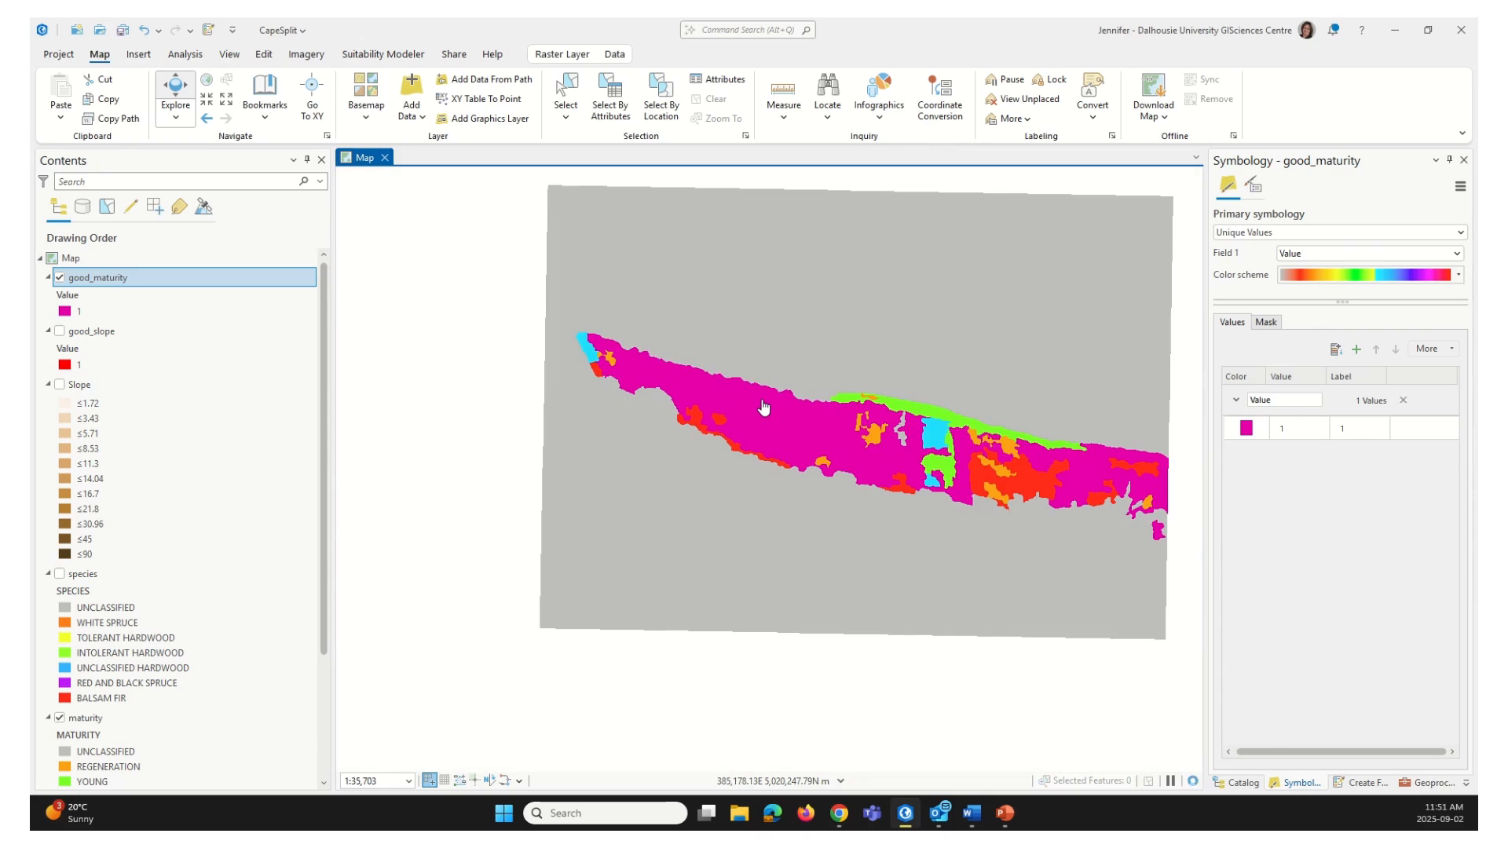
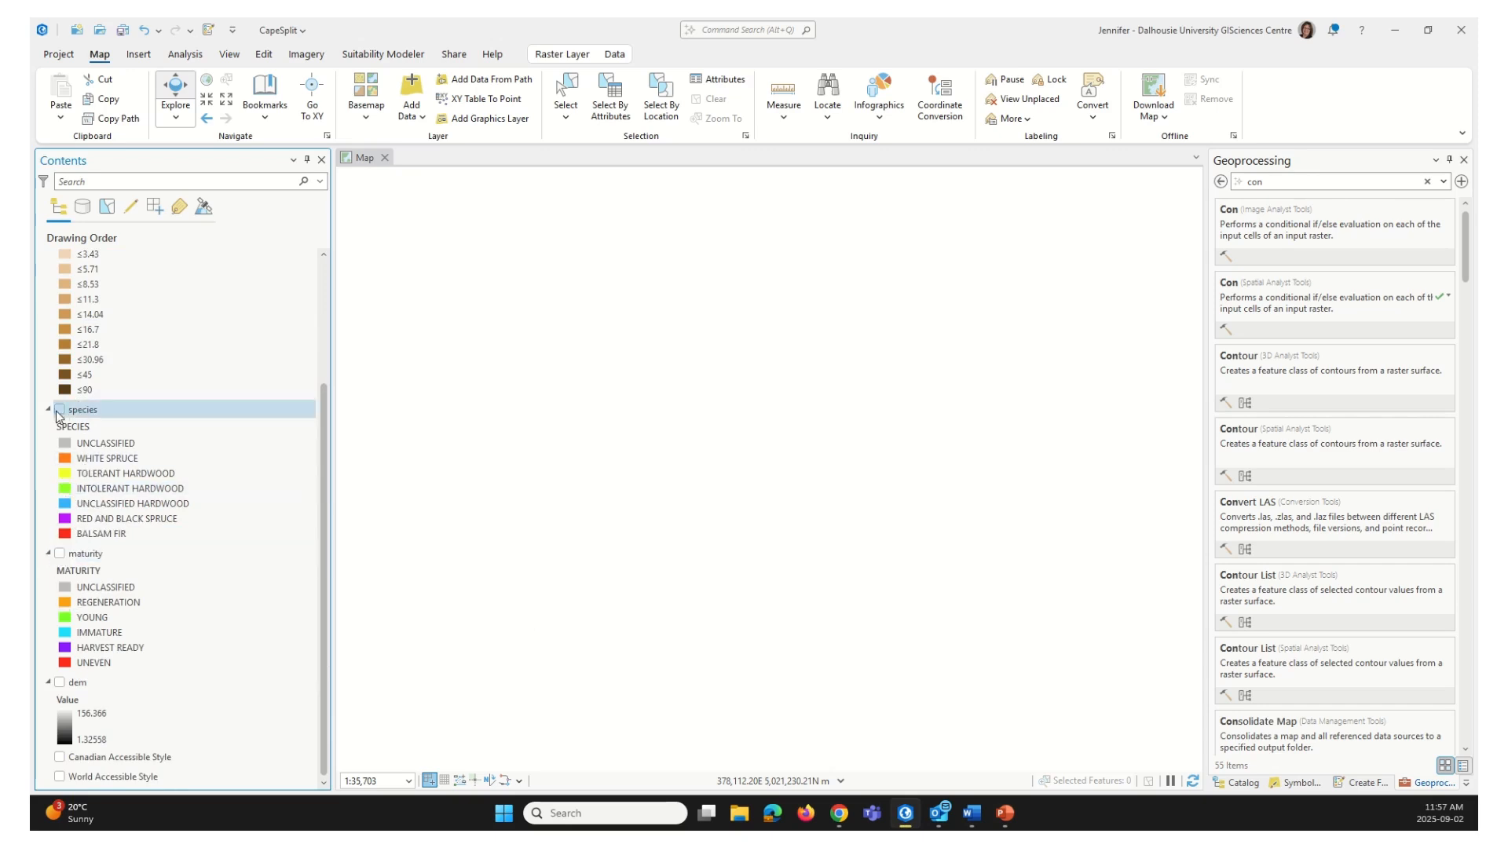
Step: Display the species layer and review its tolerant and unclassified hardwood classes
{"action": "left_click", "coordinate": [59, 409]}
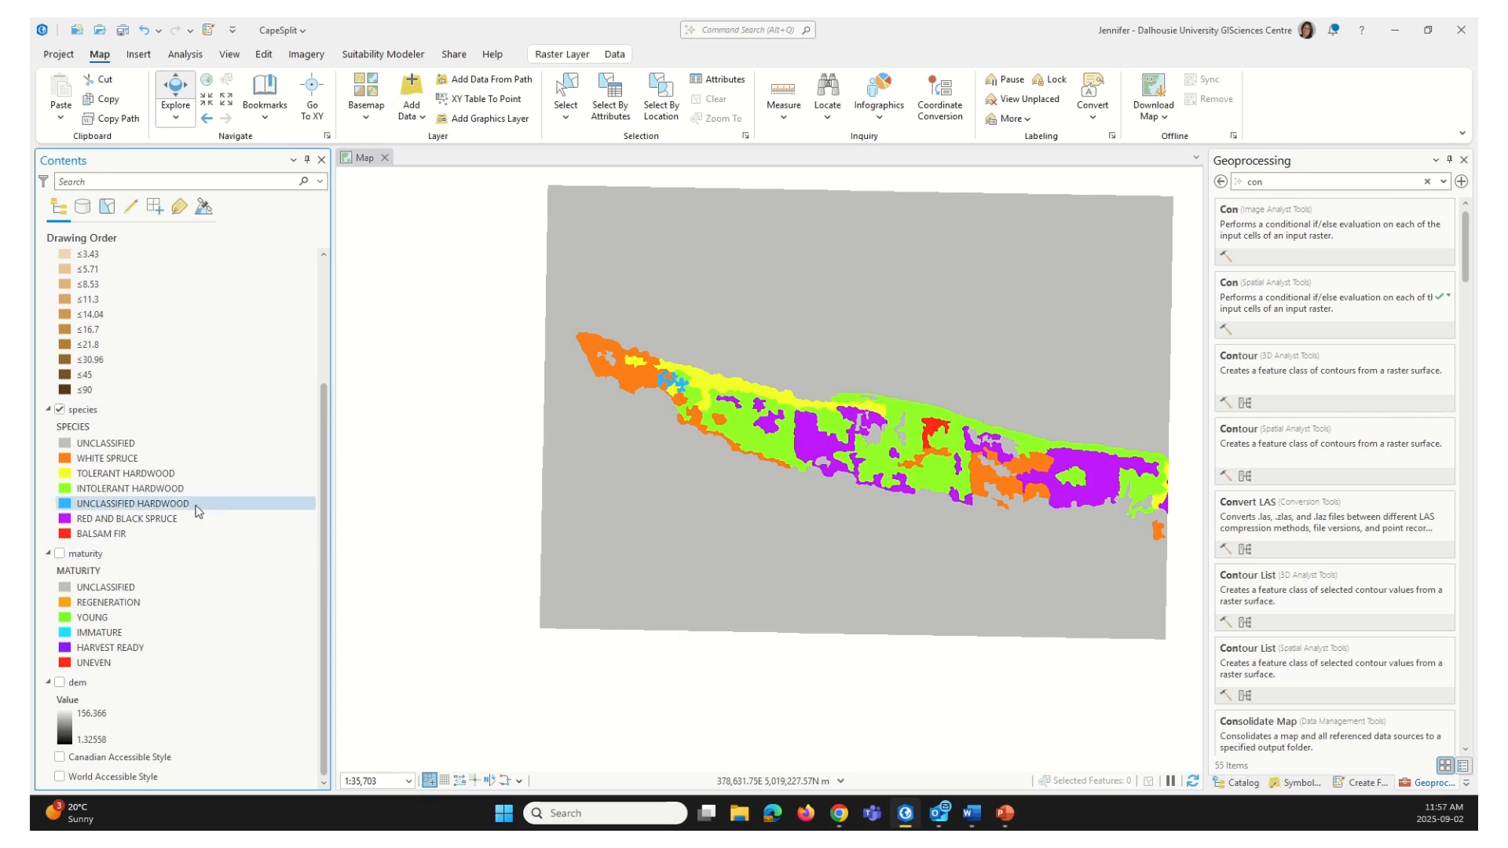
{"action": "left_click", "coordinate": [179, 476]}
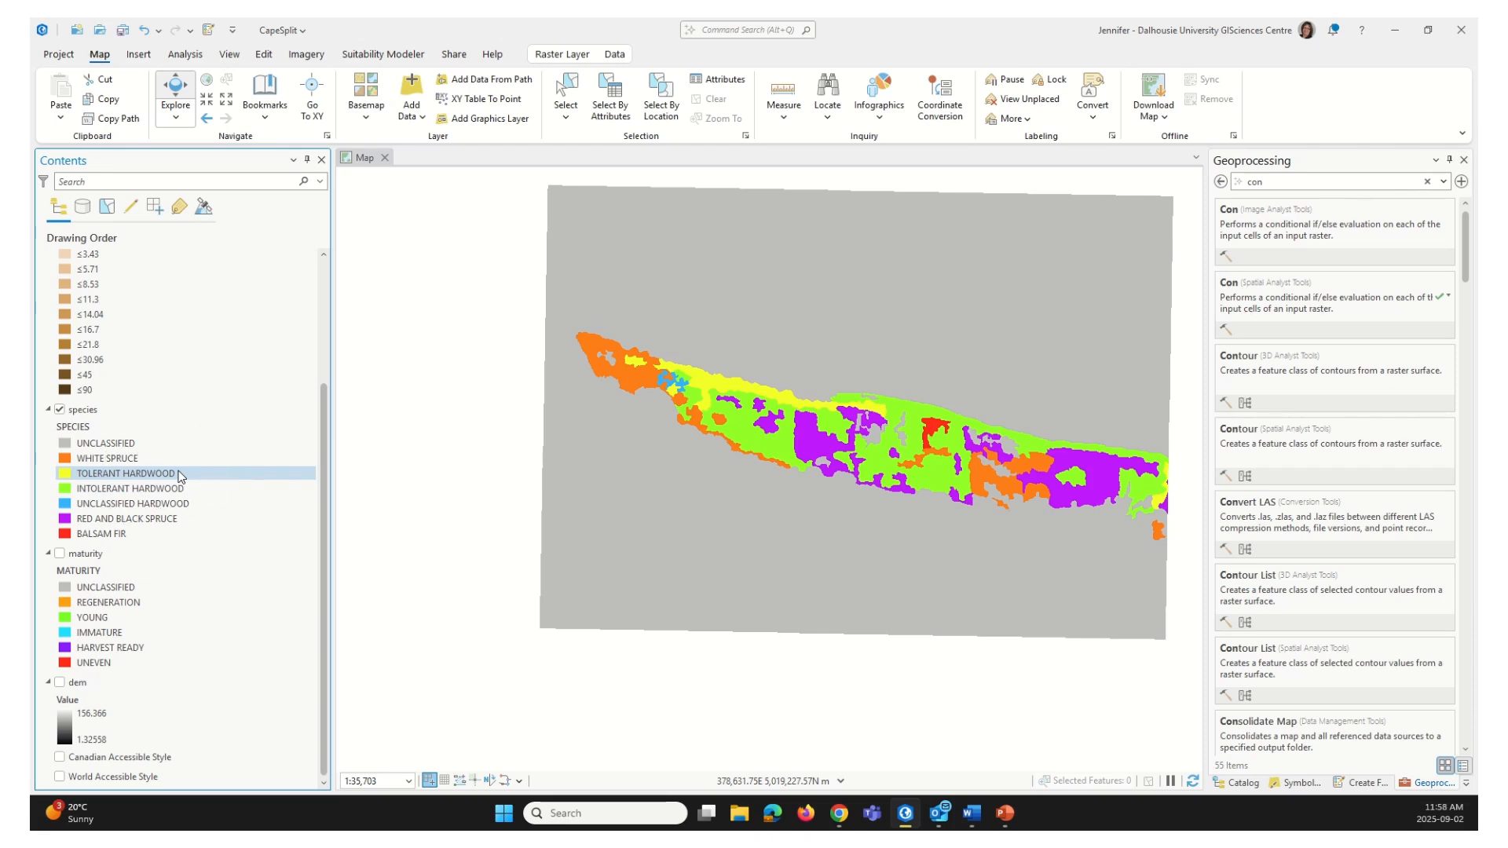
{"action": "left_click", "coordinate": [183, 503]}
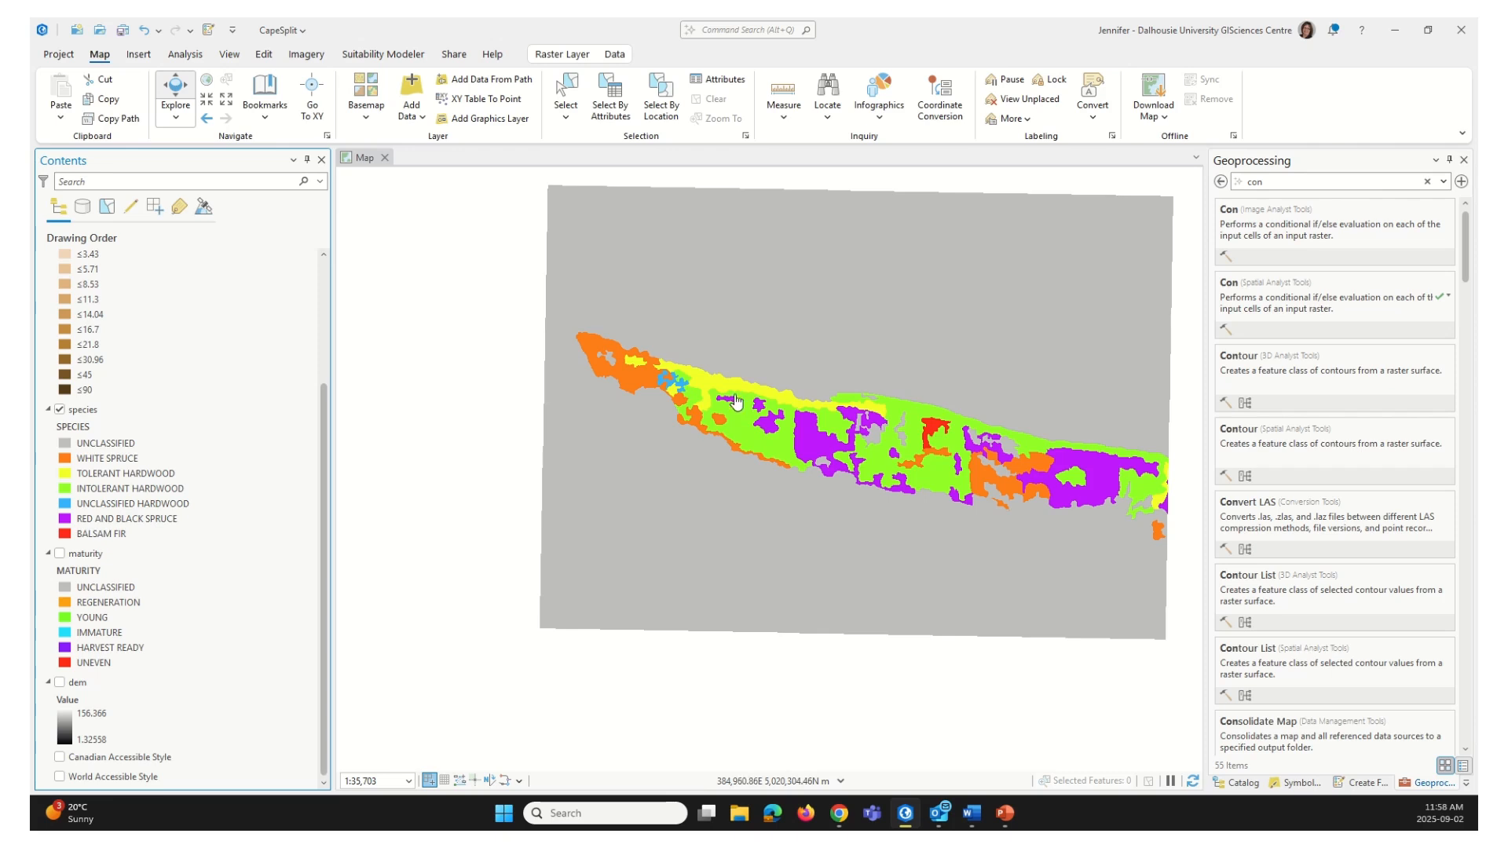
Step: Open the Spatial Analyst version of the Reclassify tool and set species as its input raster
{"action": "left_click", "coordinate": [191, 55]}
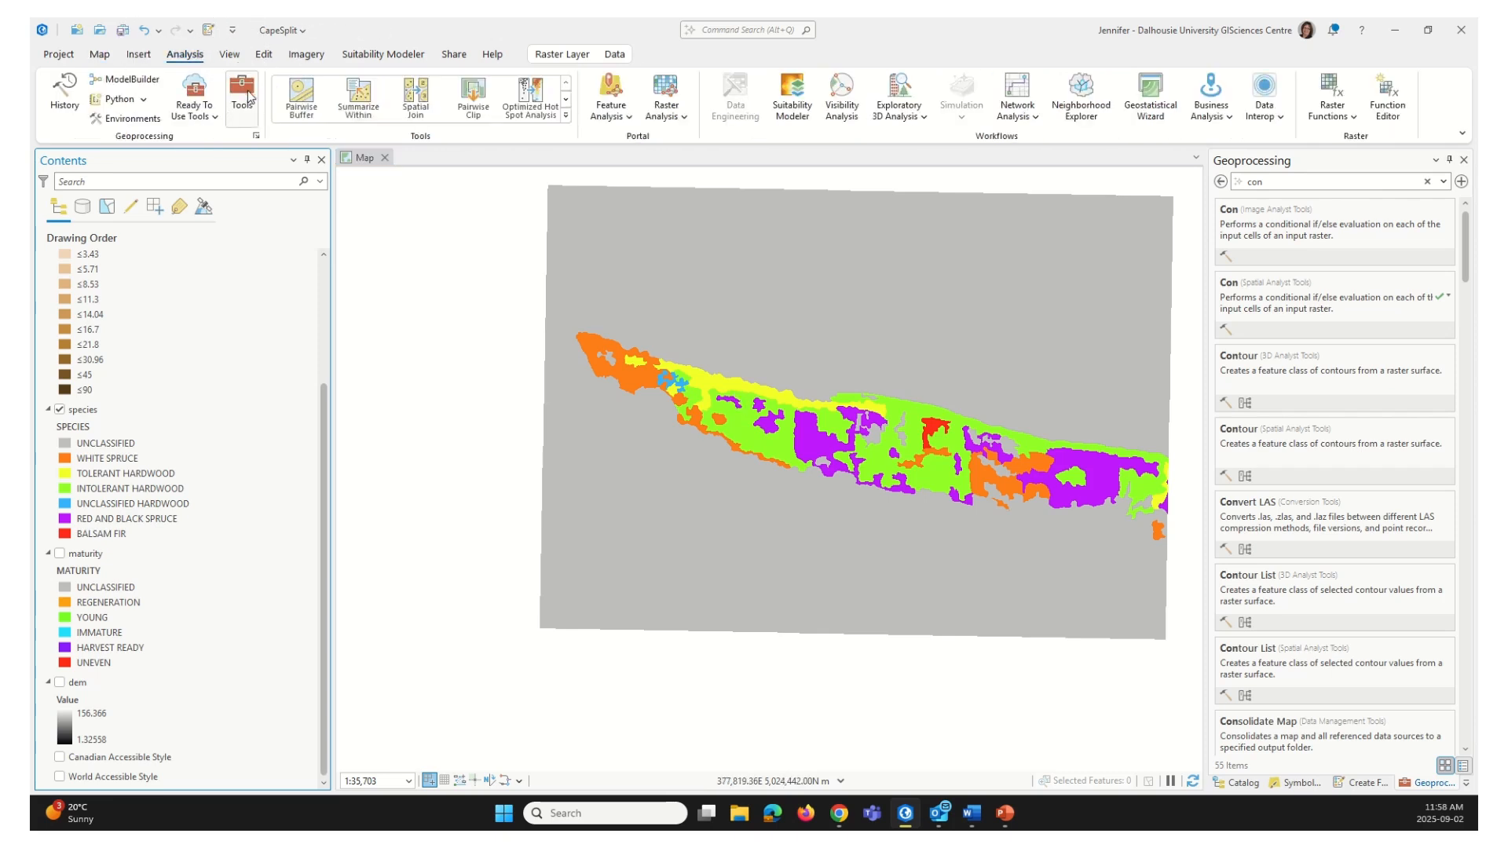
{"action": "left_click", "coordinate": [242, 98]}
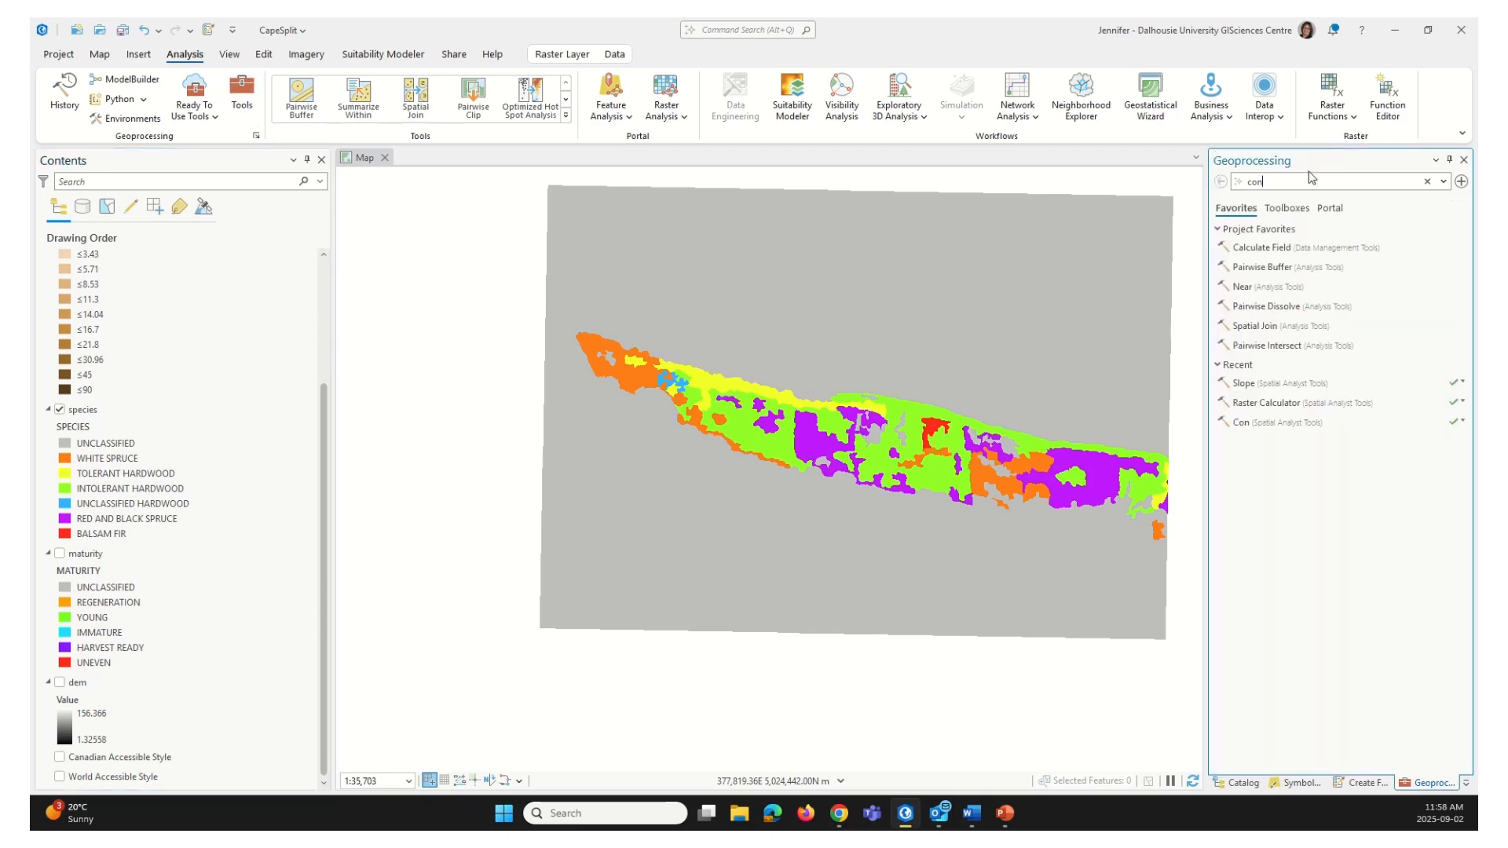
{"action": "left_click_drag", "start_coordinate": [1291, 182], "coordinate": [1134, 188]}
{"action": "key", "text": "BackSpace"}
{"action": "type", "text": "r"}
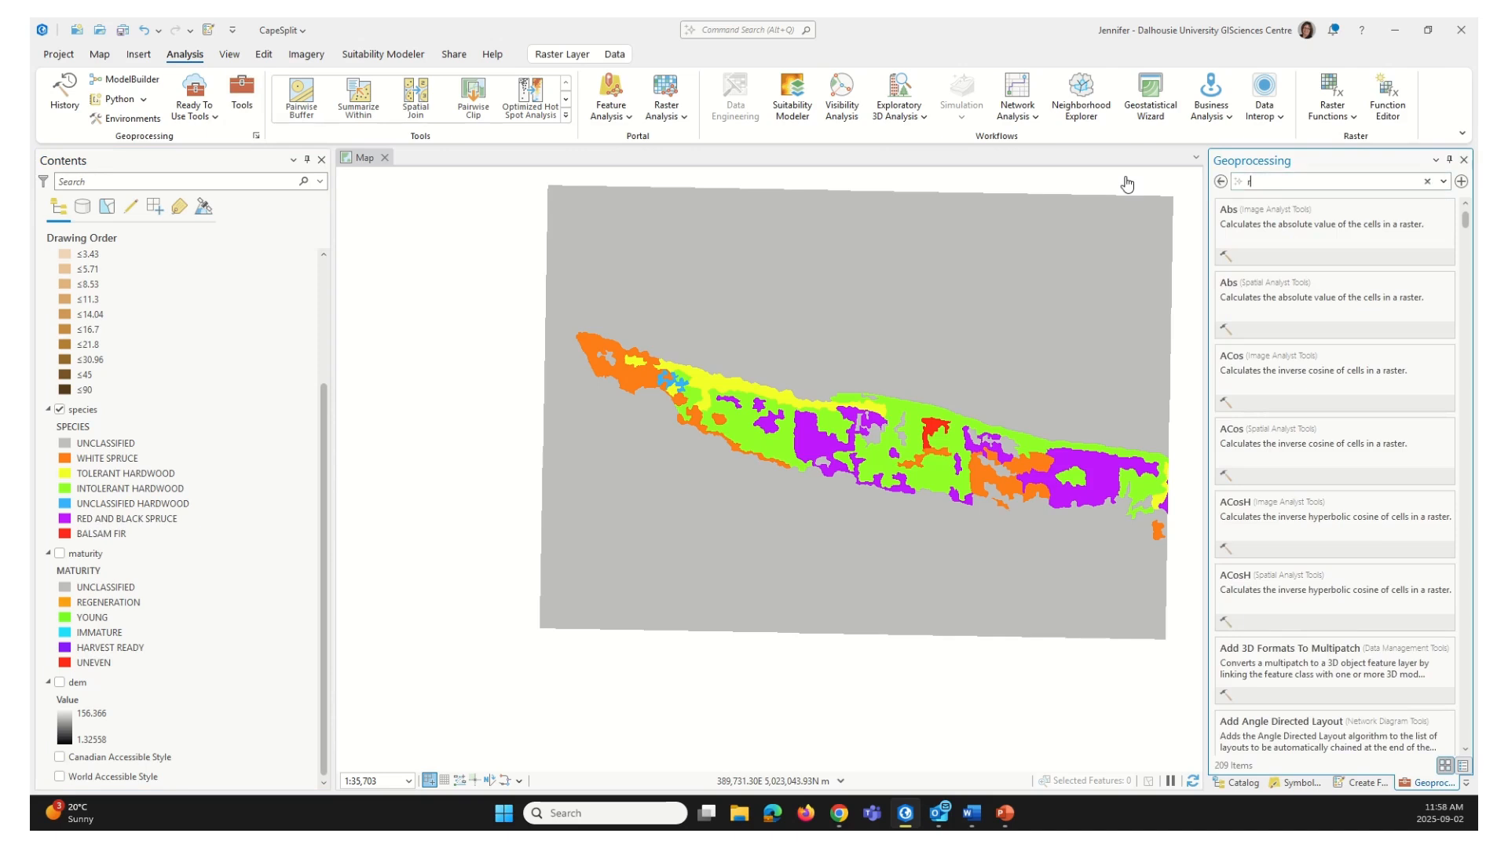
{"action": "type", "text": "eclassif"}
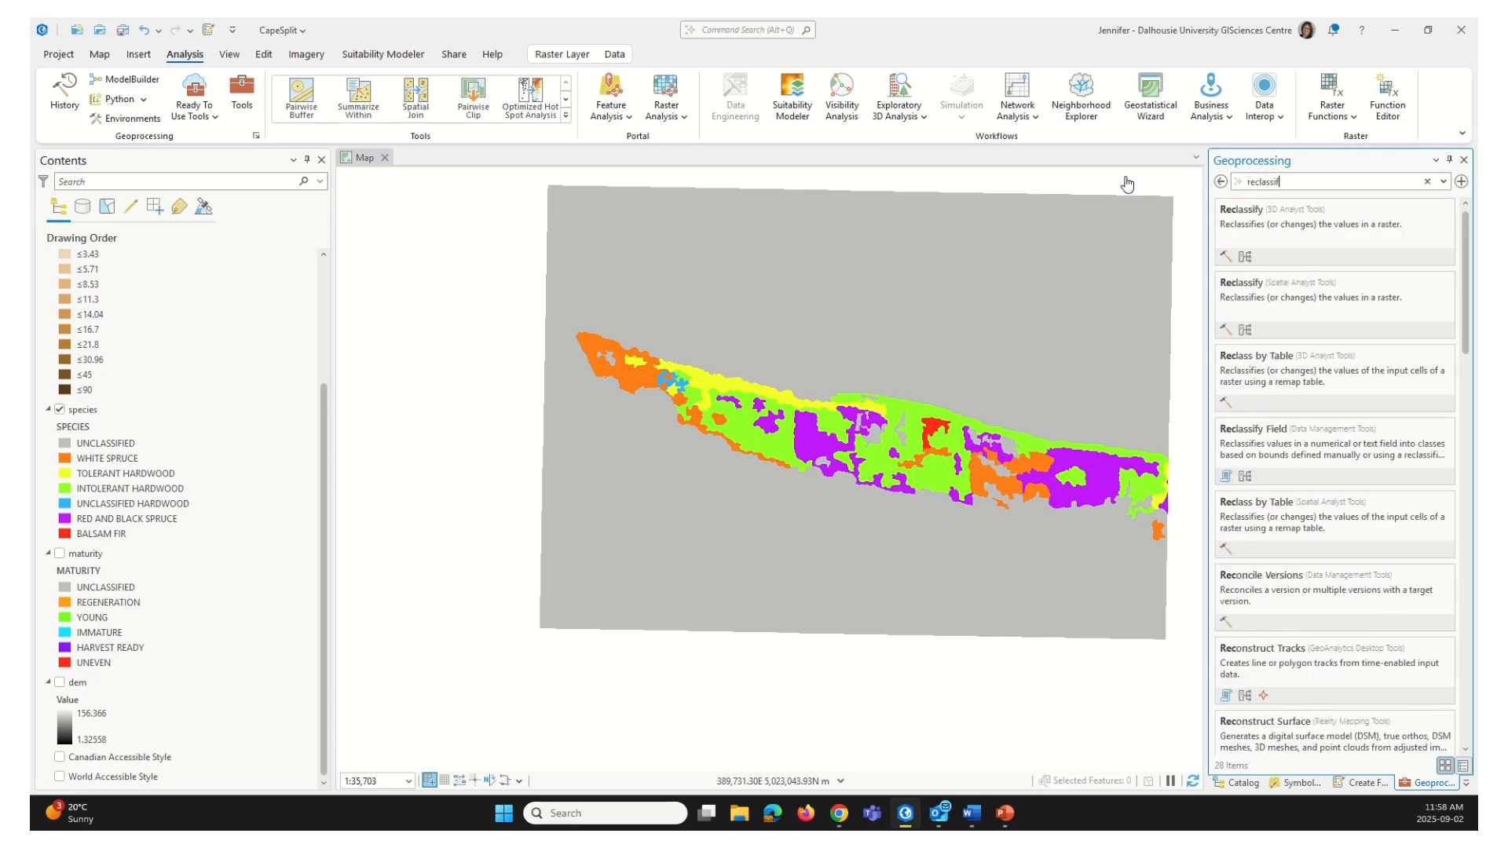
{"action": "type", "text": "y"}
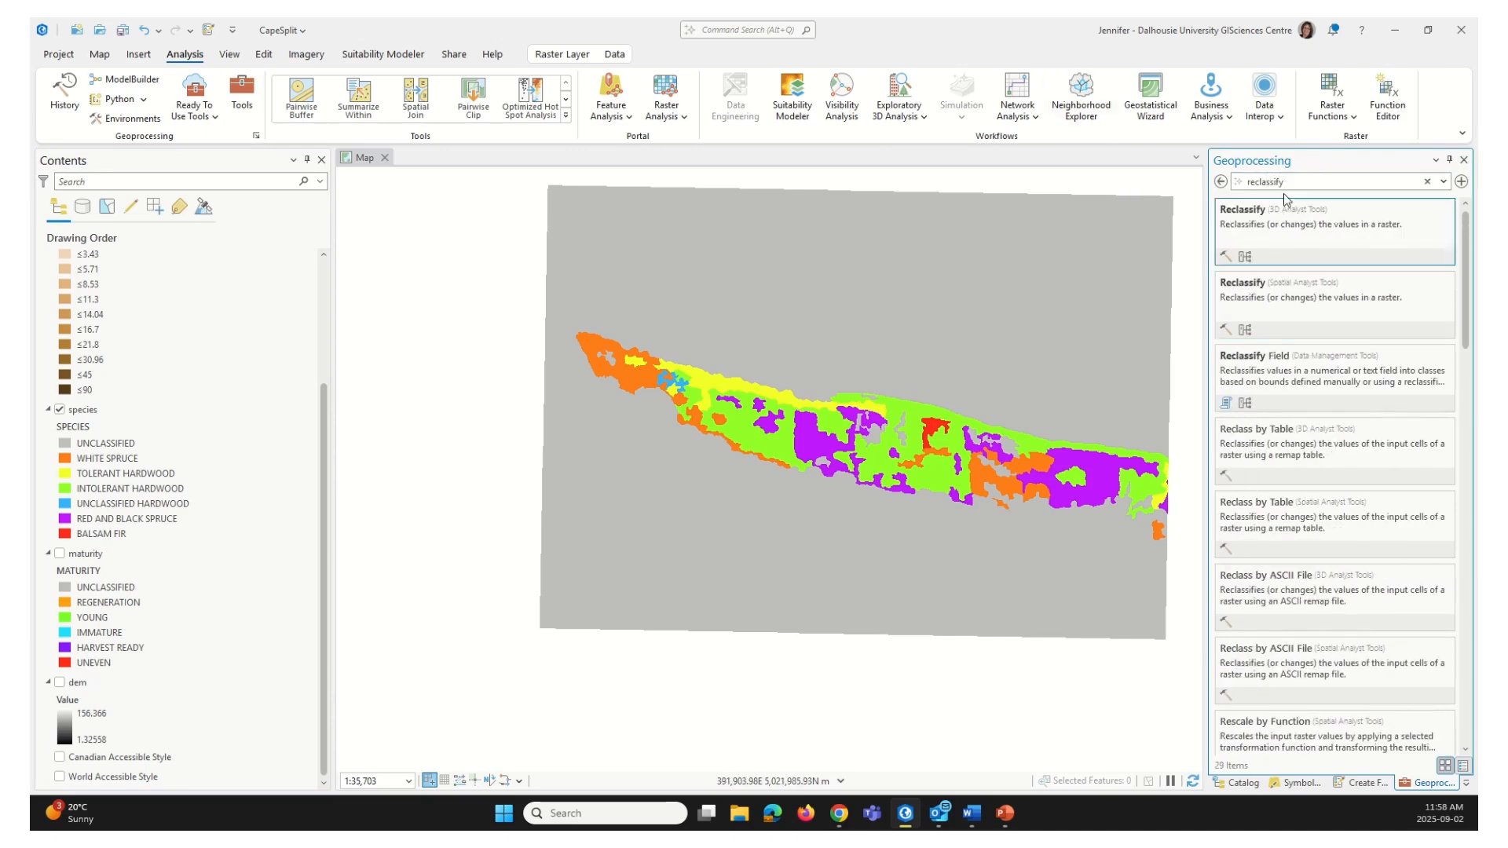
{"action": "left_click", "coordinate": [1244, 287]}
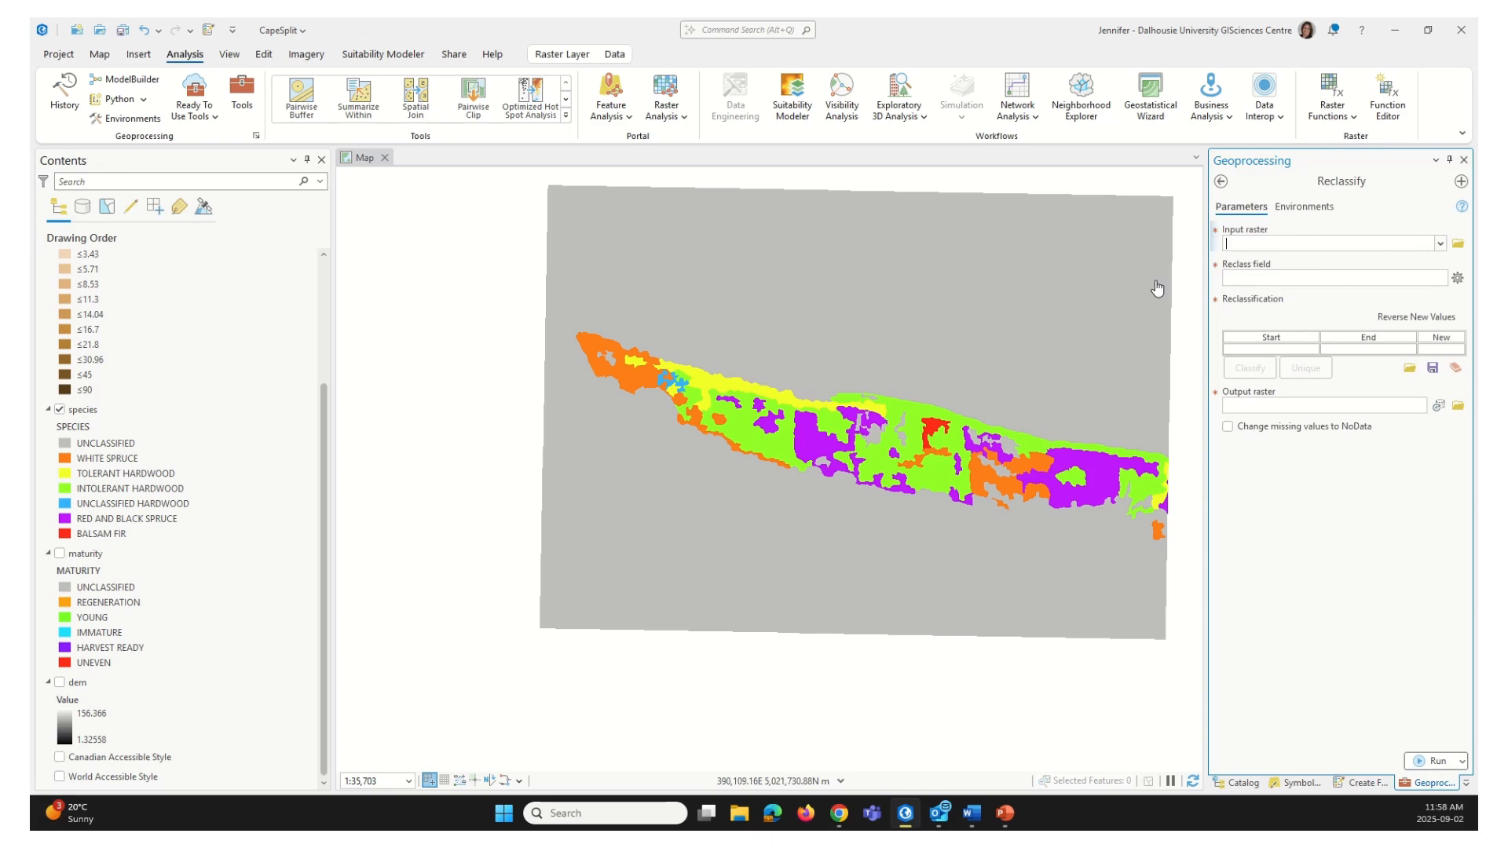
{"action": "left_click", "coordinate": [1440, 244]}
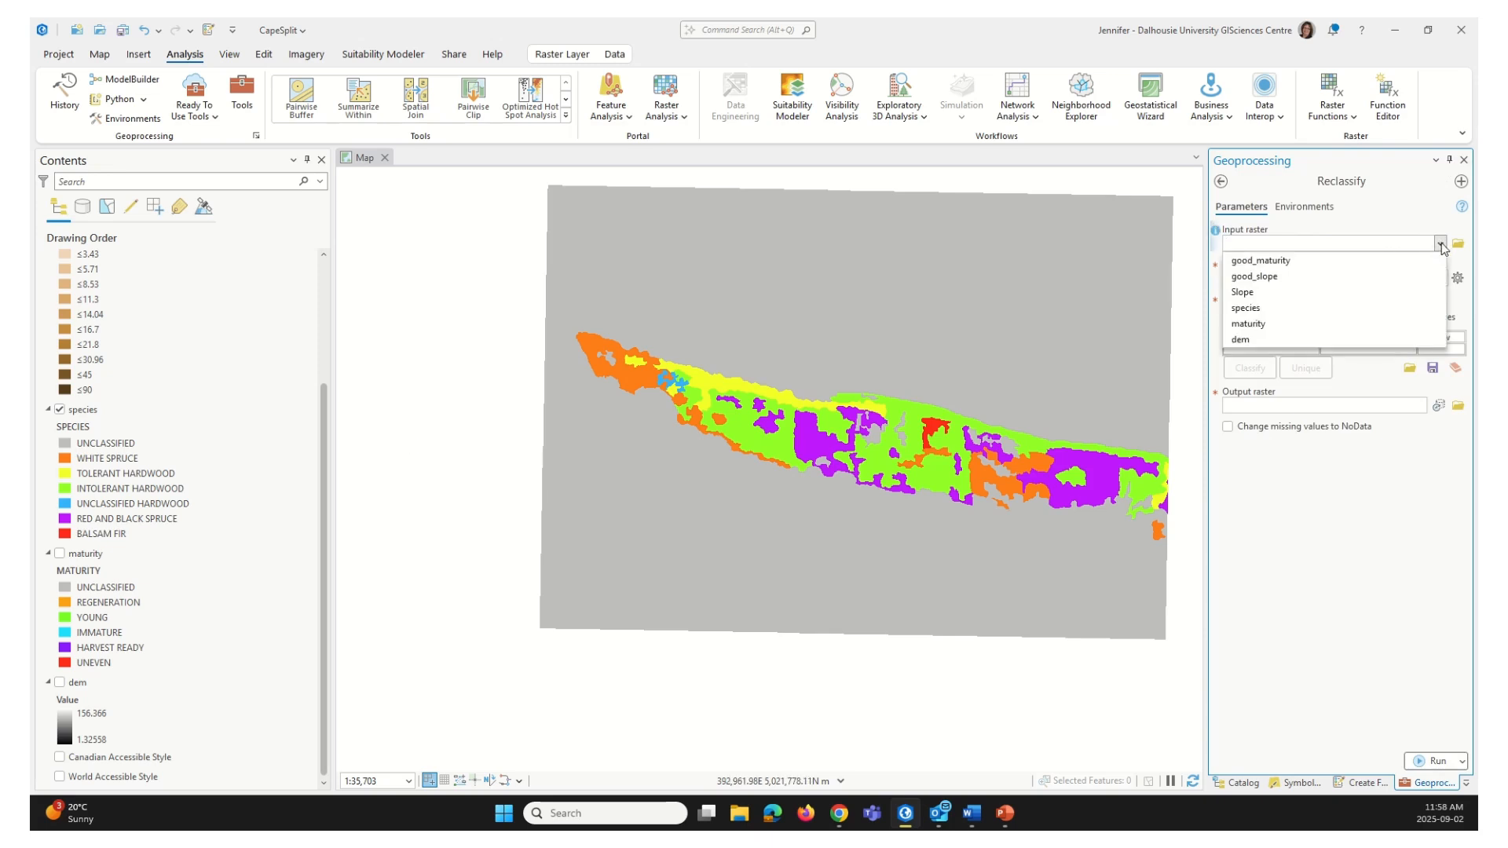
{"action": "left_click", "coordinate": [1278, 309]}
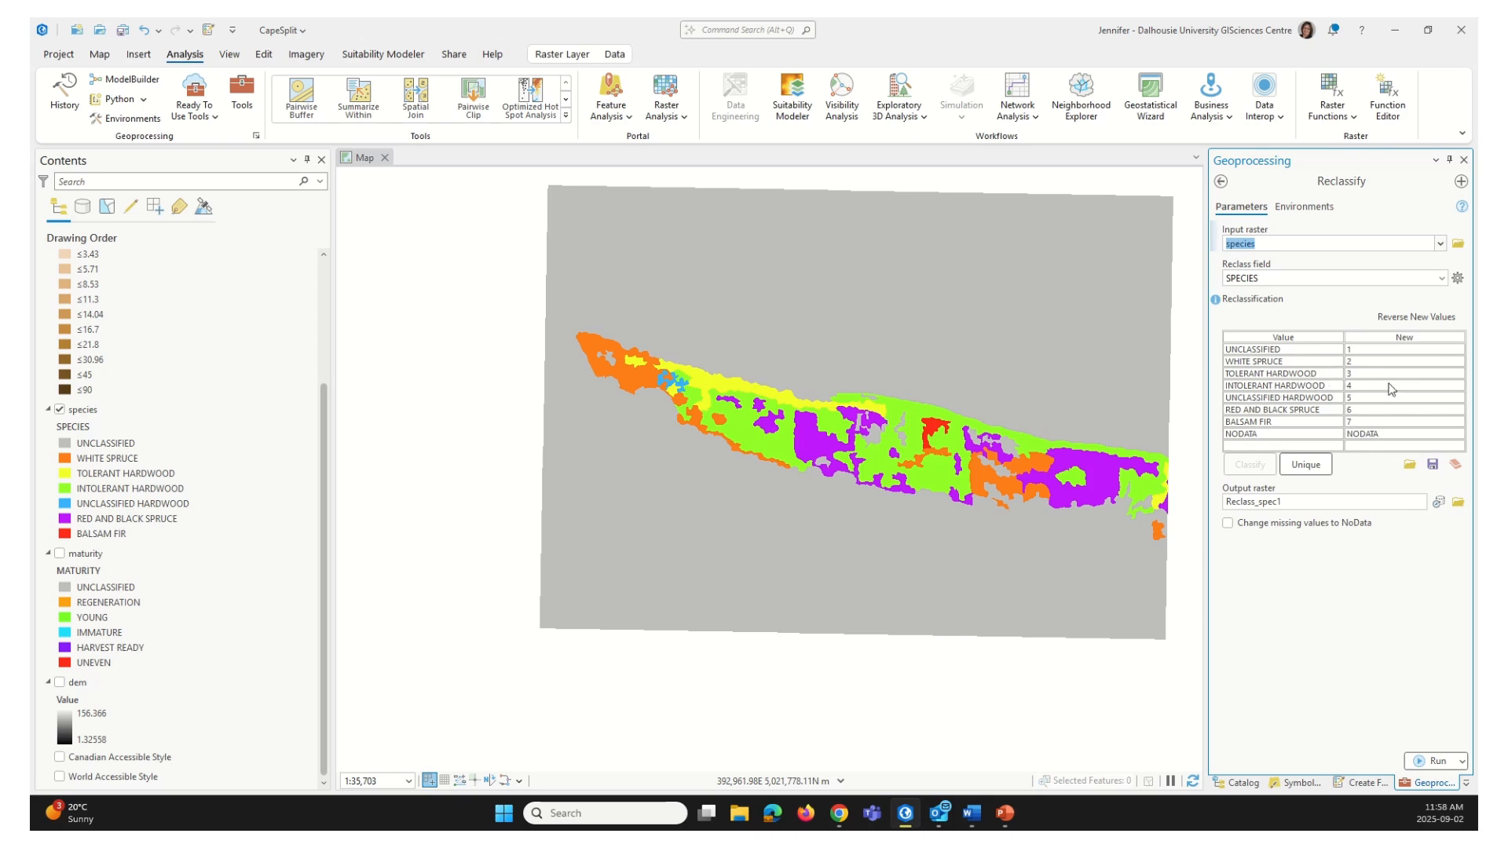
Step: Remove the UNCLASSIFIED, WHITE SPRUCE, INTOLERANT HARDWOOD, RED AND BLACK SPRUCE and BALSAM FIR rows from the reclassification table
{"action": "left_click", "coordinate": [1290, 351]}
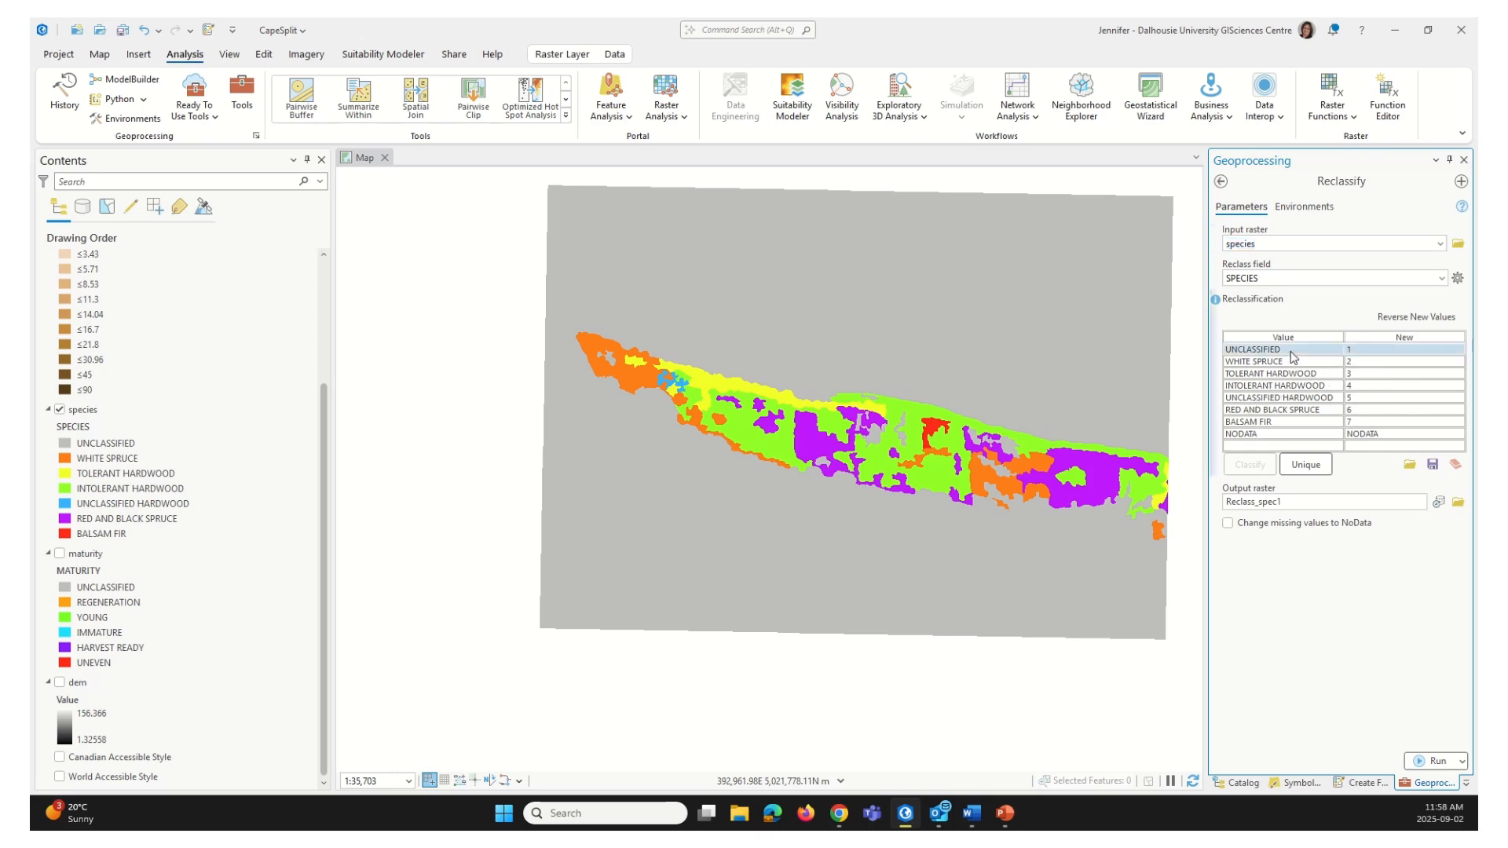
{"action": "left_click", "coordinate": [1289, 362], "text": "ctrl"}
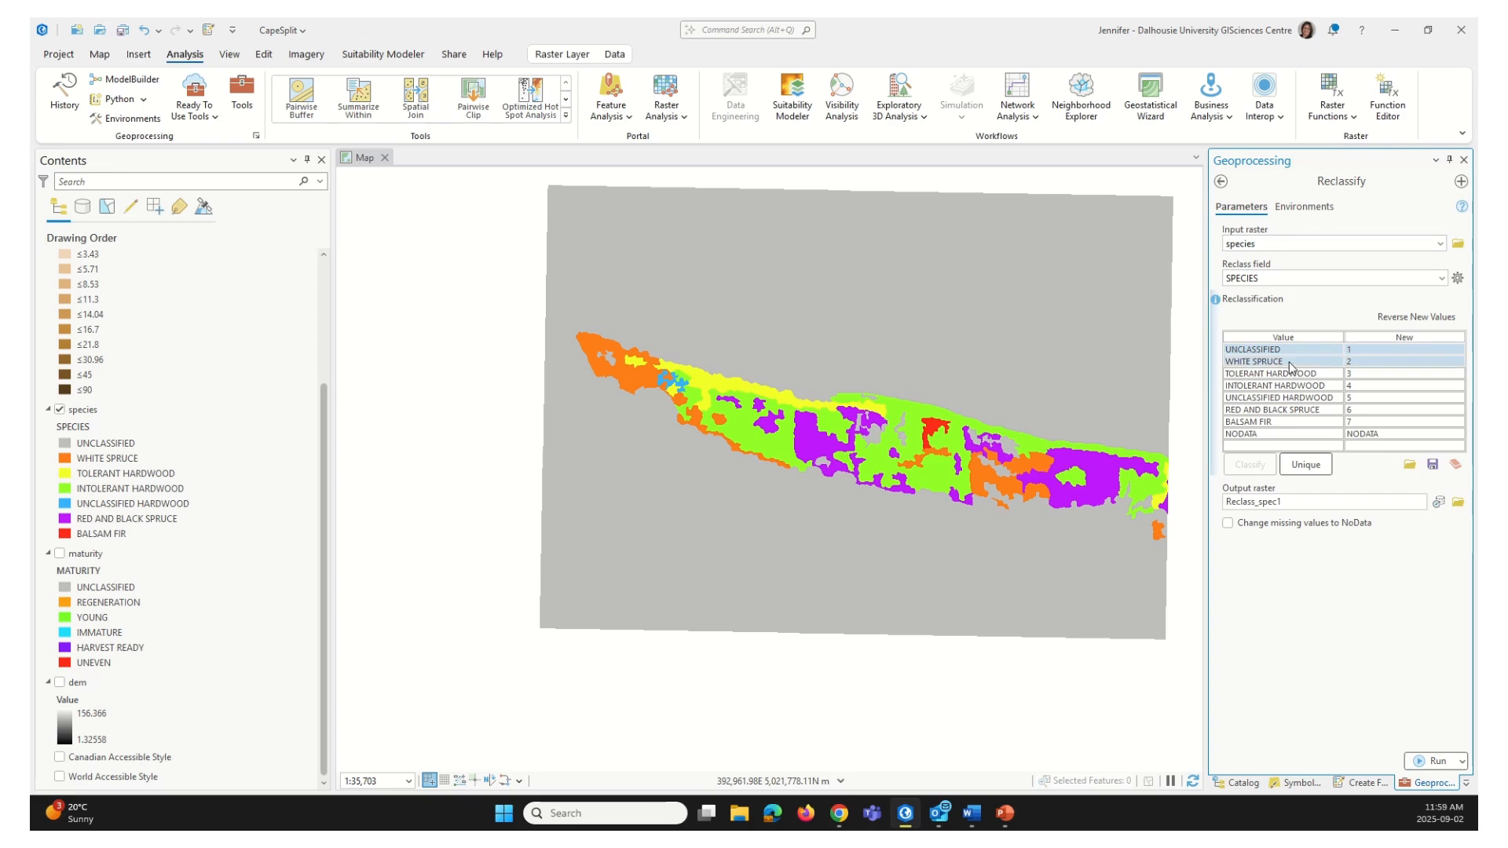
{"action": "left_click", "coordinate": [1279, 385], "text": "ctrl"}
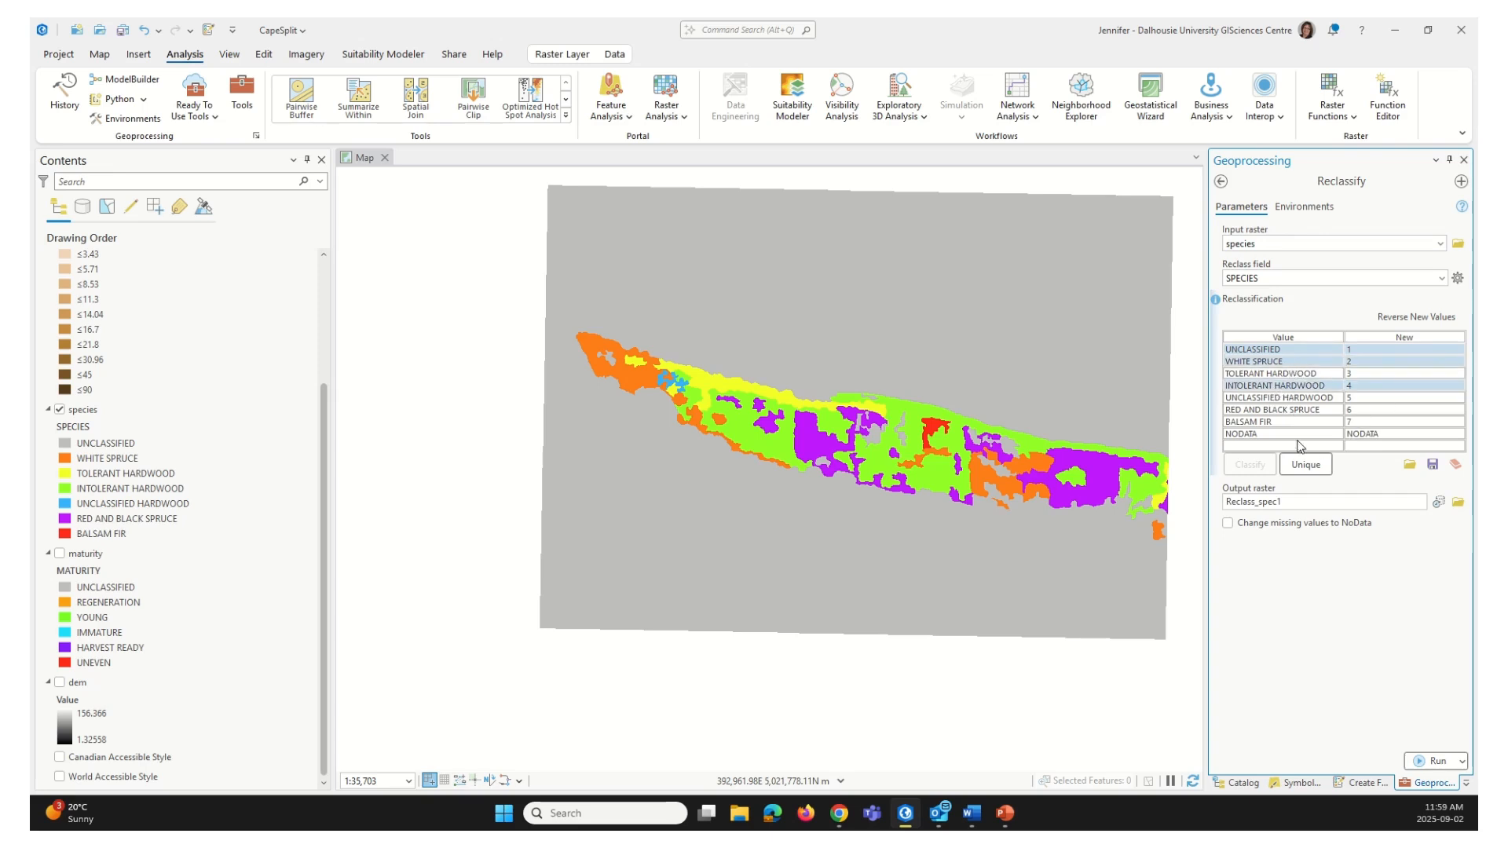
{"action": "left_click", "coordinate": [1311, 412], "text": "ctrl"}
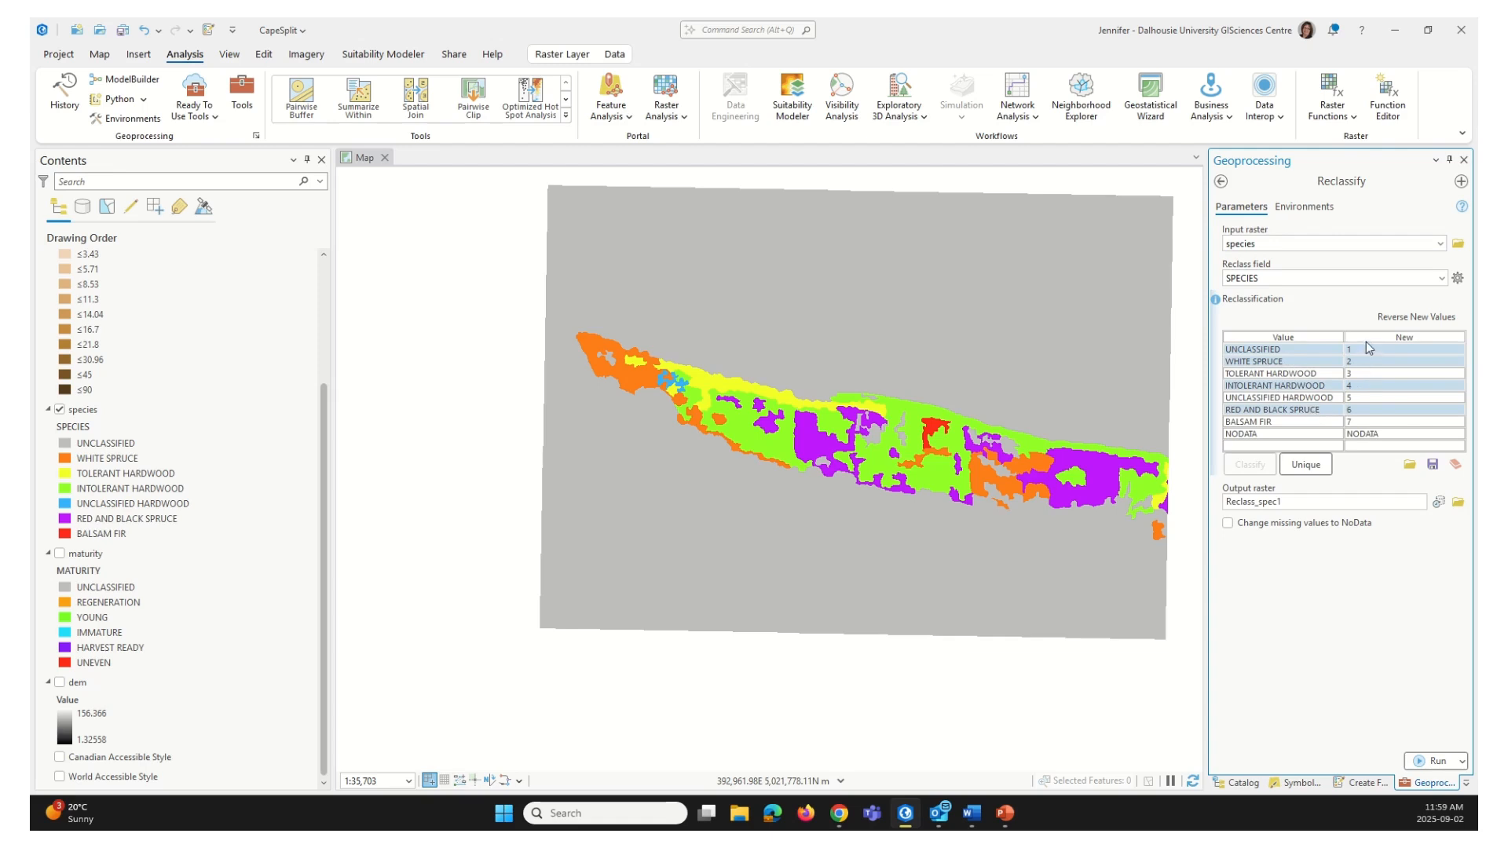
{"action": "left_click", "coordinate": [1248, 425], "text": "ctrl"}
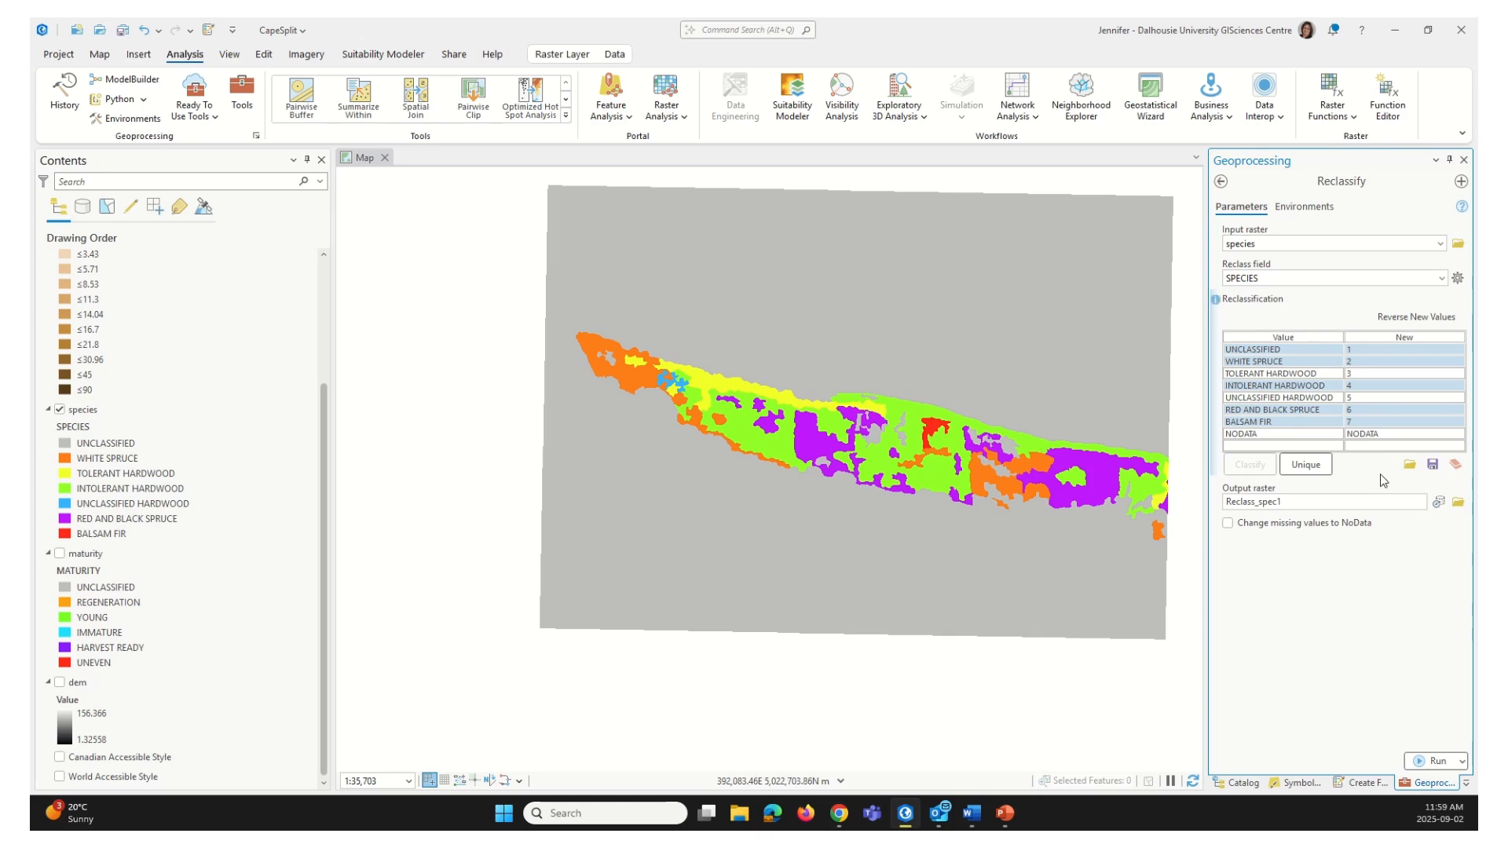
{"action": "key", "text": "Delete"}
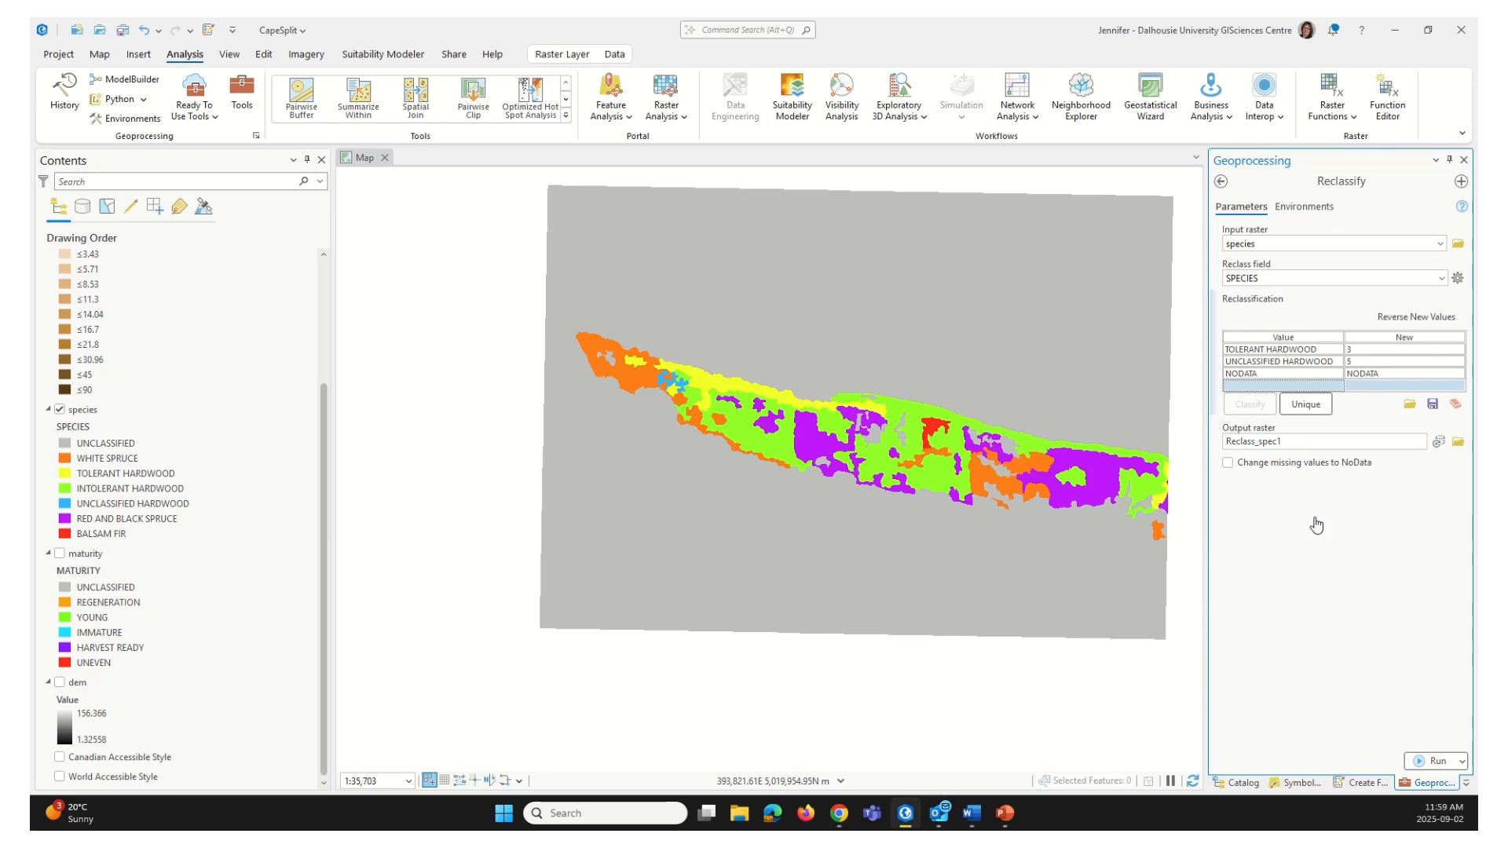
Step: Set the new value of TOLERANT HARDWOOD to 1 and name the output raster good_species
{"action": "left_click", "coordinate": [1390, 374]}
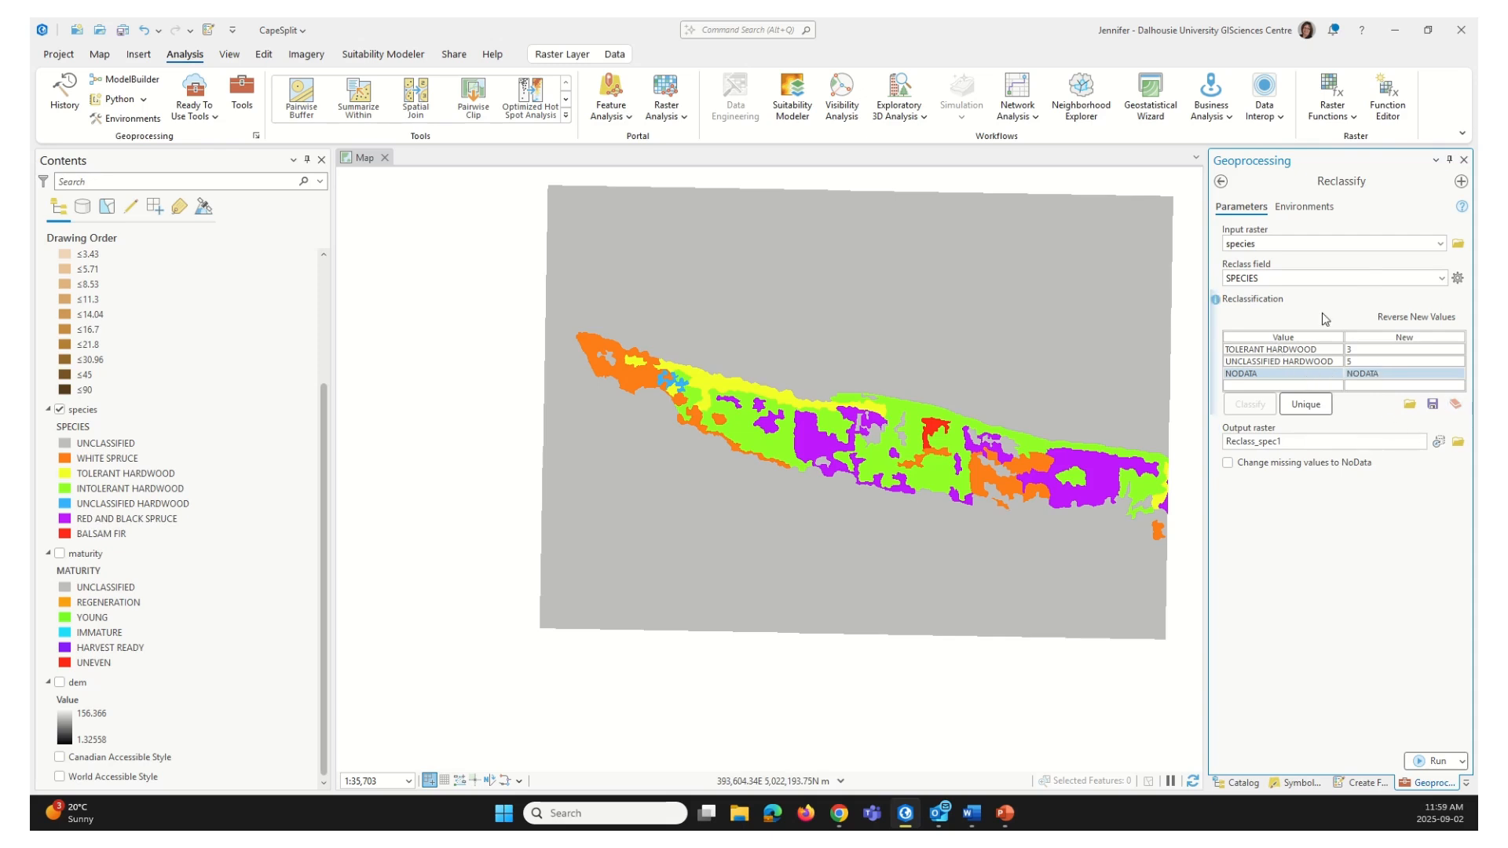
{"action": "left_click", "coordinate": [1357, 348]}
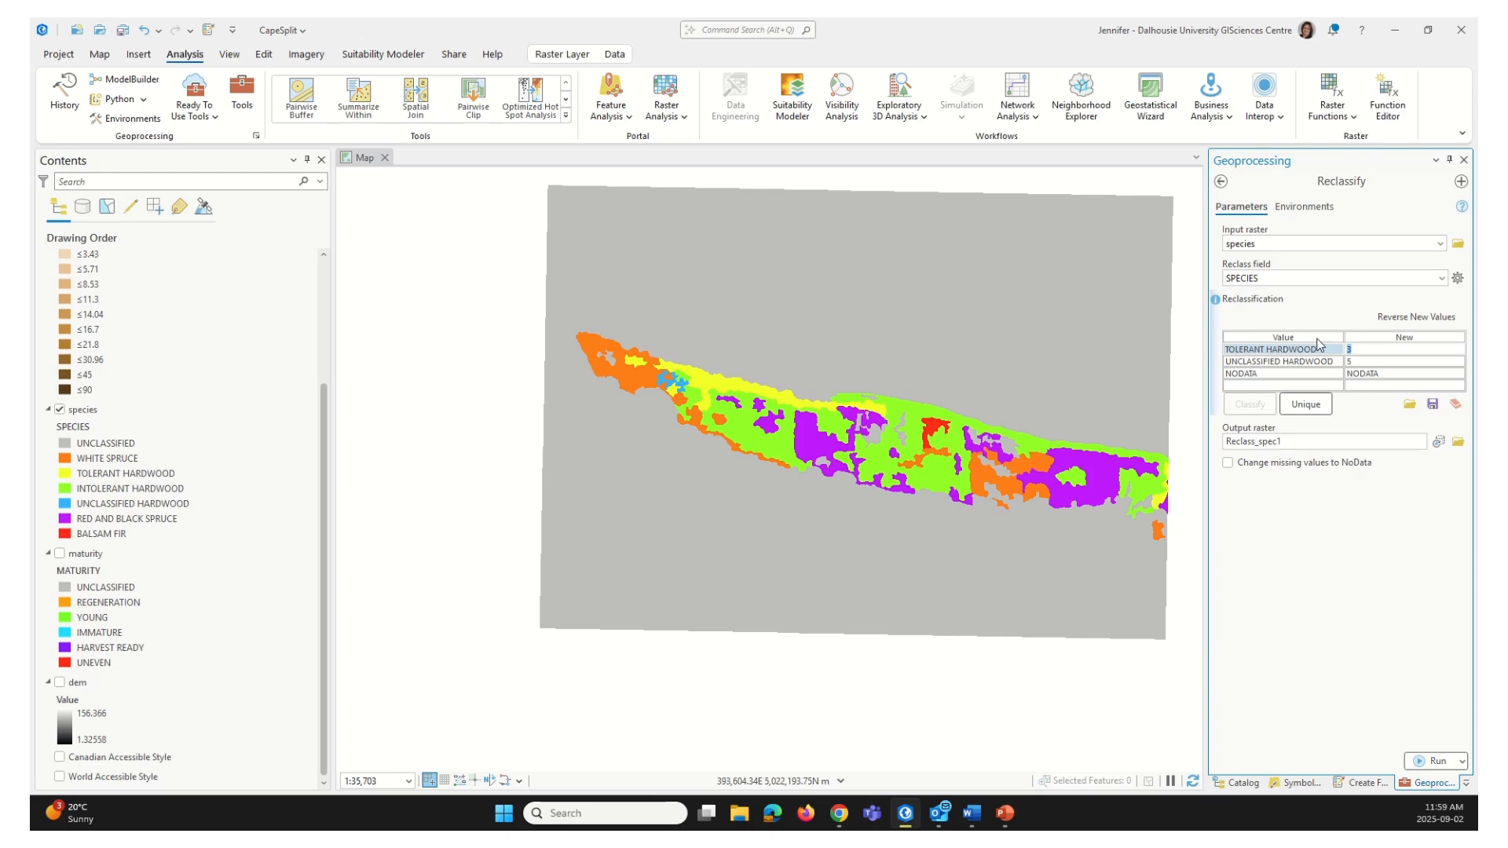
{"action": "left_click", "coordinate": [1361, 363]}
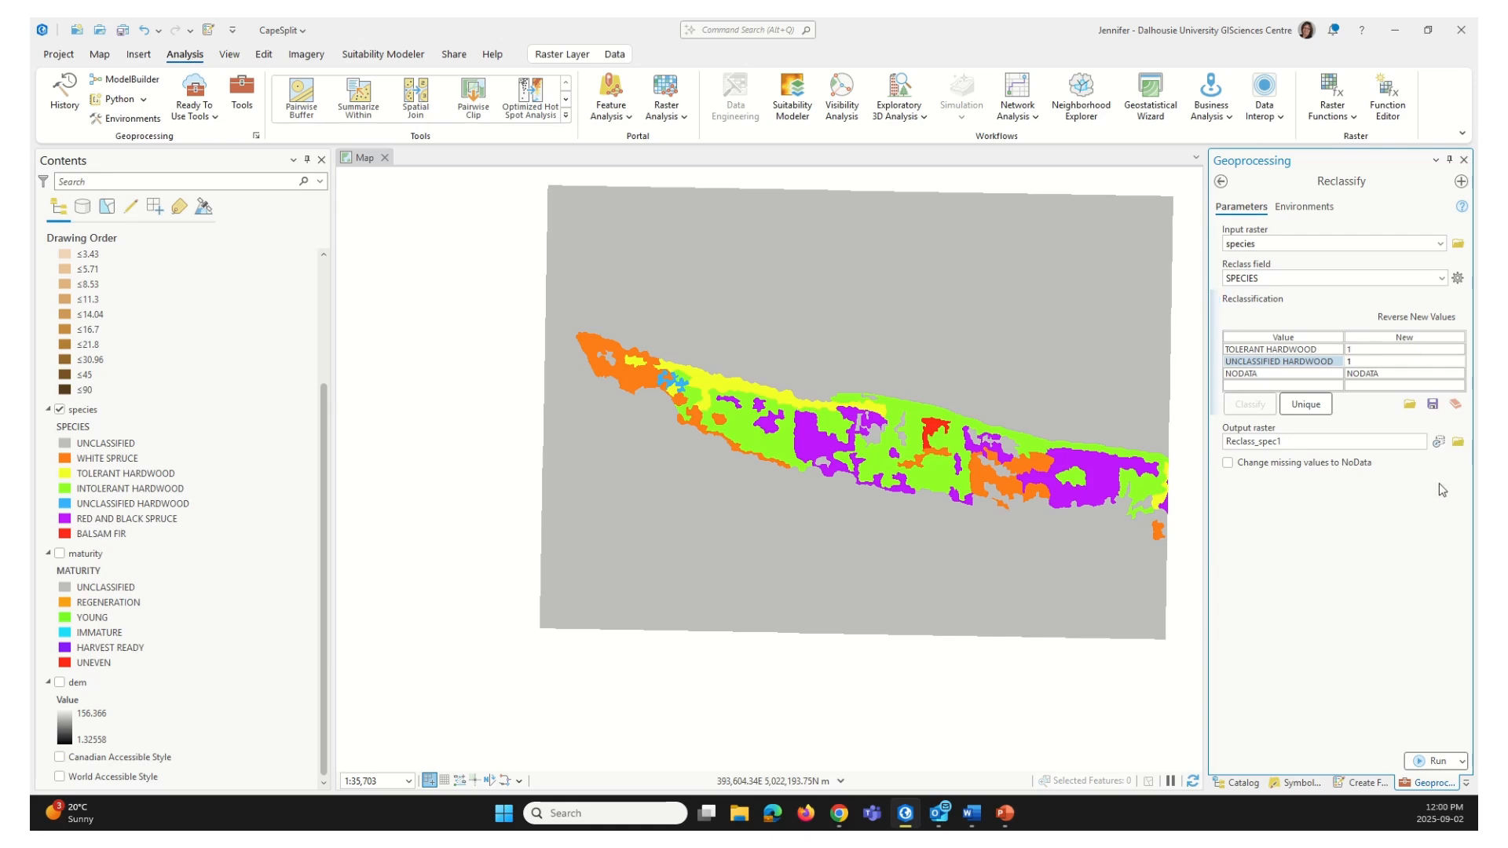
{"action": "left_click", "coordinate": [1302, 440]}
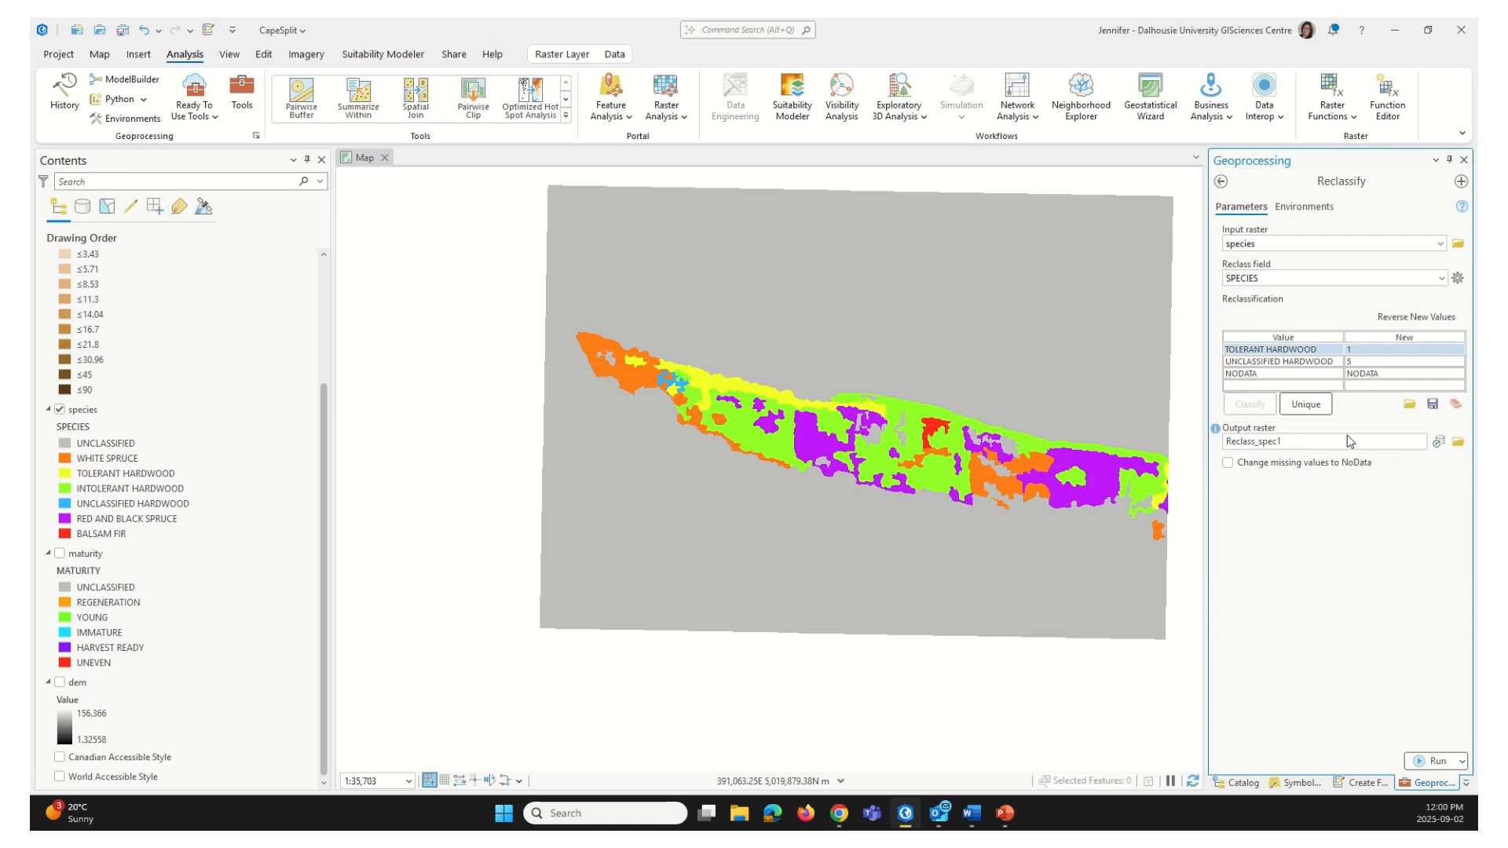
{"action": "left_click", "coordinate": [1287, 445]}
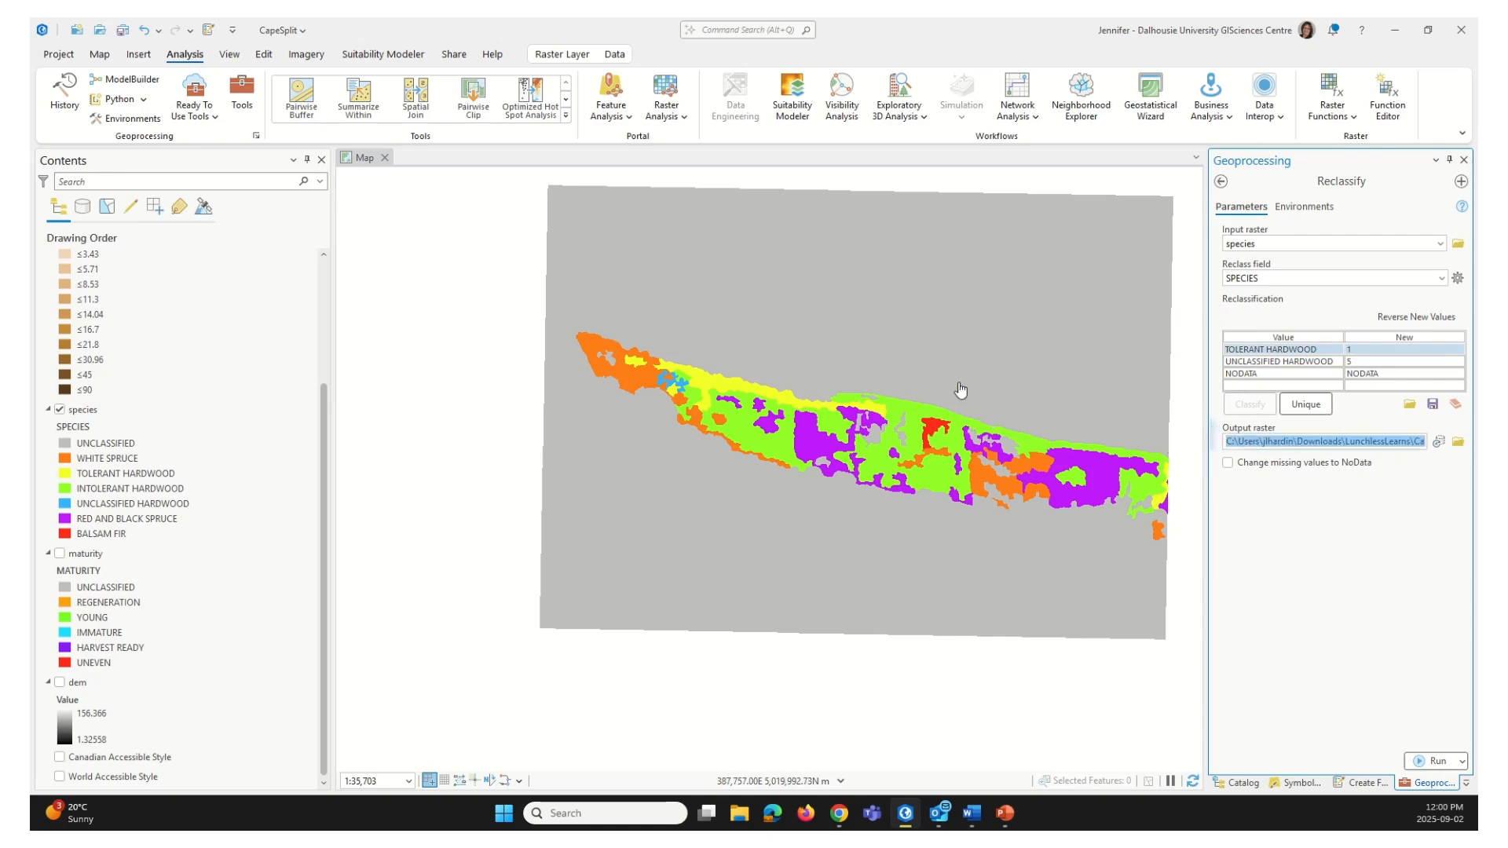
{"action": "key", "text": "BackSpace"}
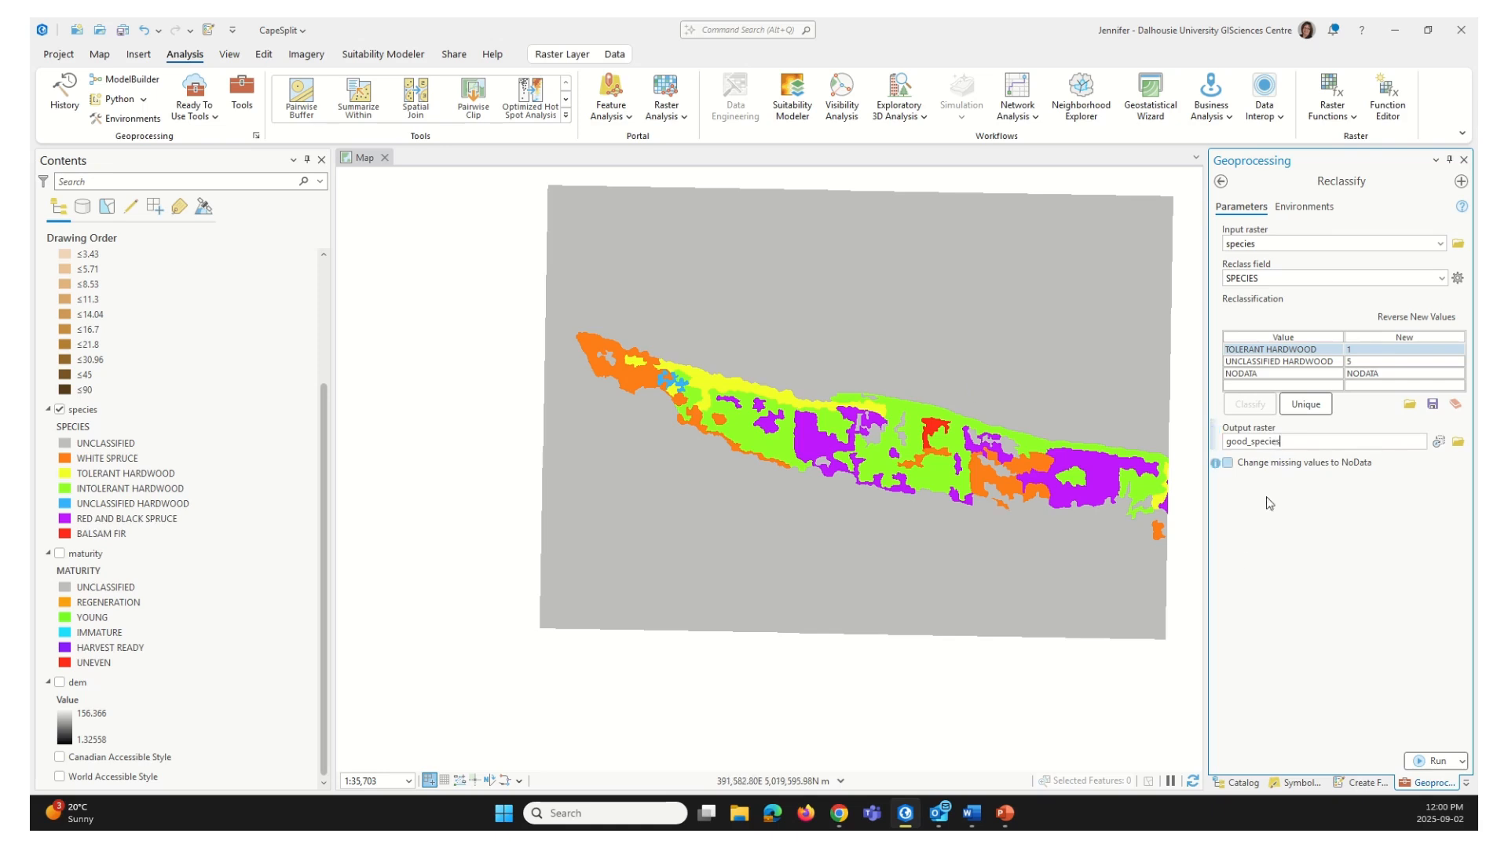
Step: Set the new value of UNCLASSIFIED HARDWOOD to 1 and run Reclassify with missing values changed to NoData
{"action": "left_click", "coordinate": [1367, 363]}
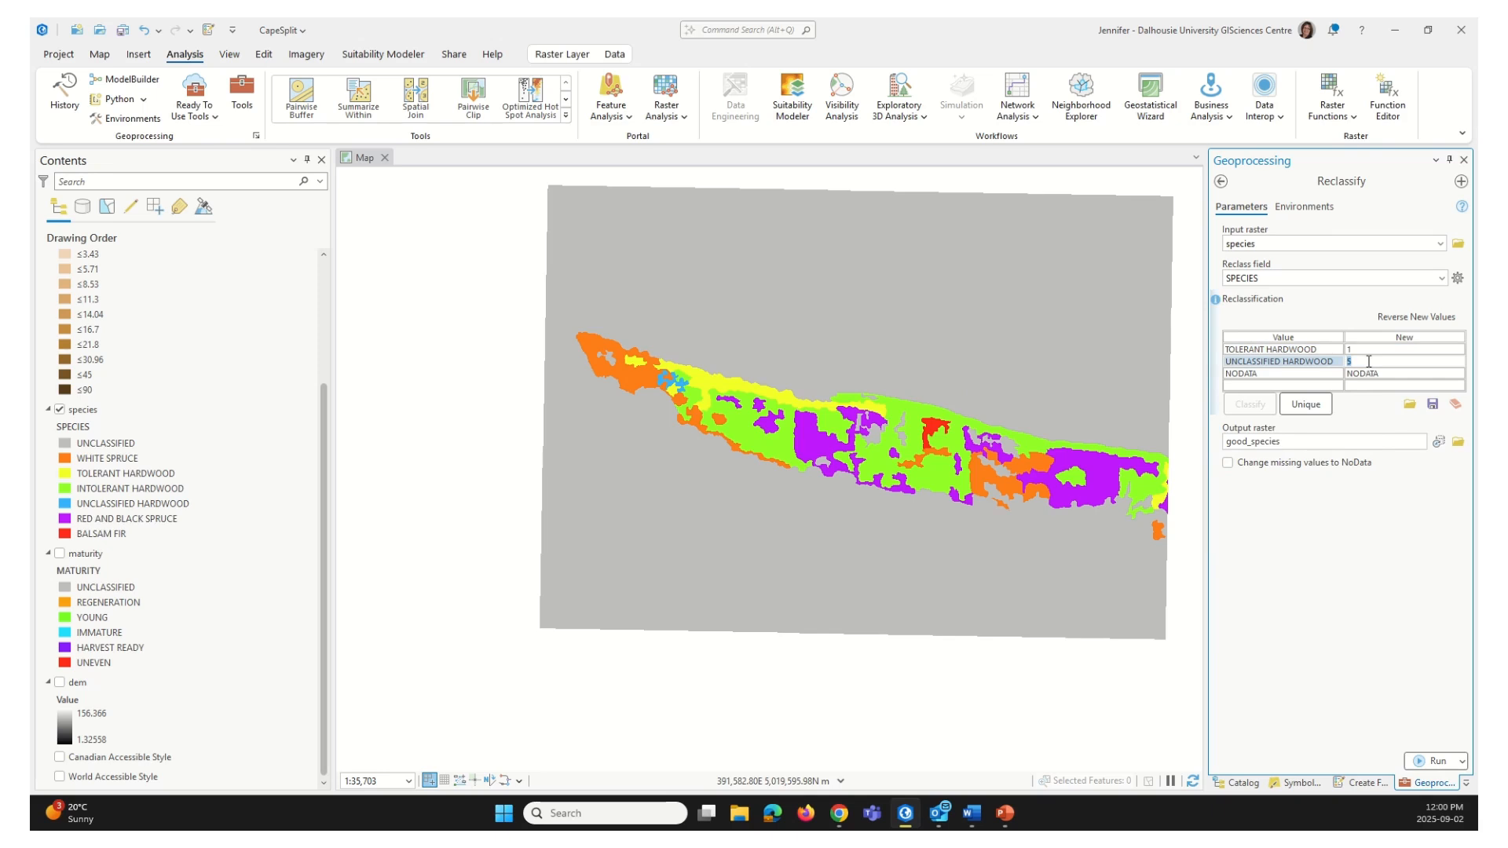
{"action": "type", "text": "1"}
{"action": "key", "text": "Return"}
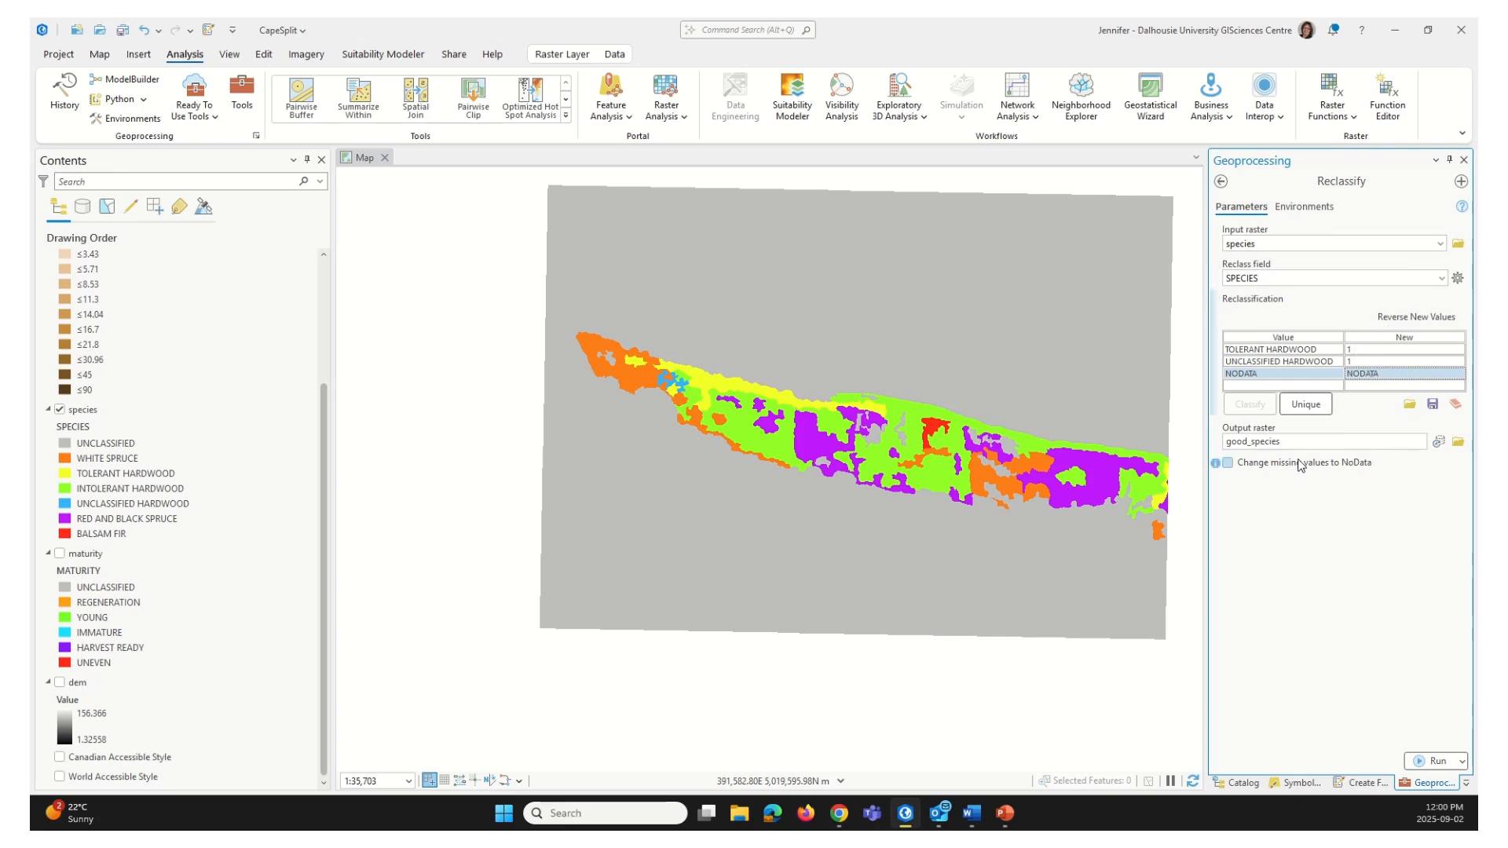
{"action": "left_click", "coordinate": [1229, 465]}
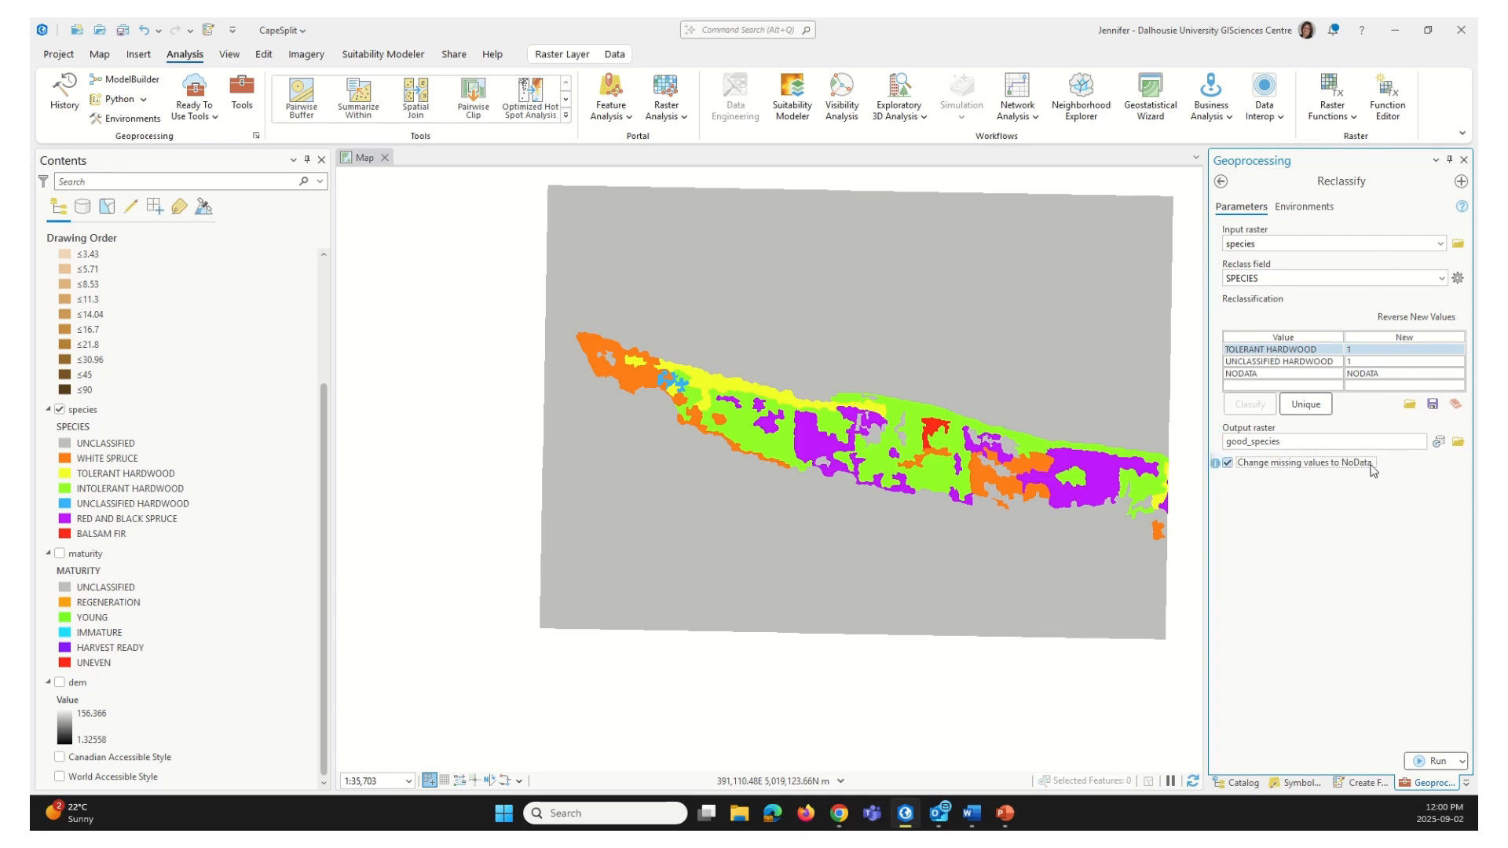
{"action": "left_click", "coordinate": [1437, 762]}
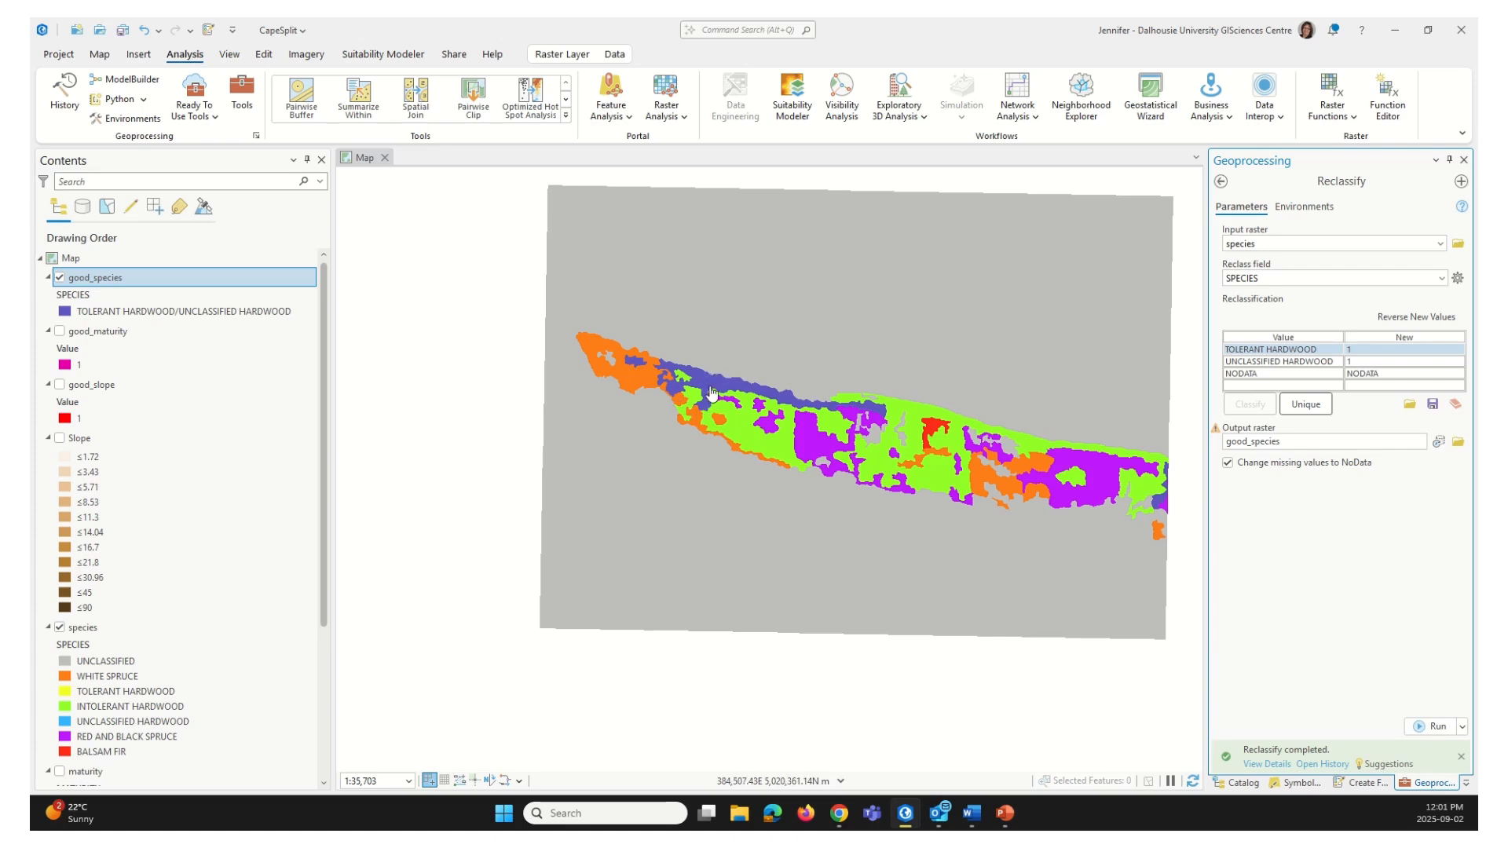
Step: Compare good_species with the species layer beneath it, inspecting both layers' pixel values at one spot inside and one outside the reclassified hardwood area
{"action": "left_click", "coordinate": [60, 278]}
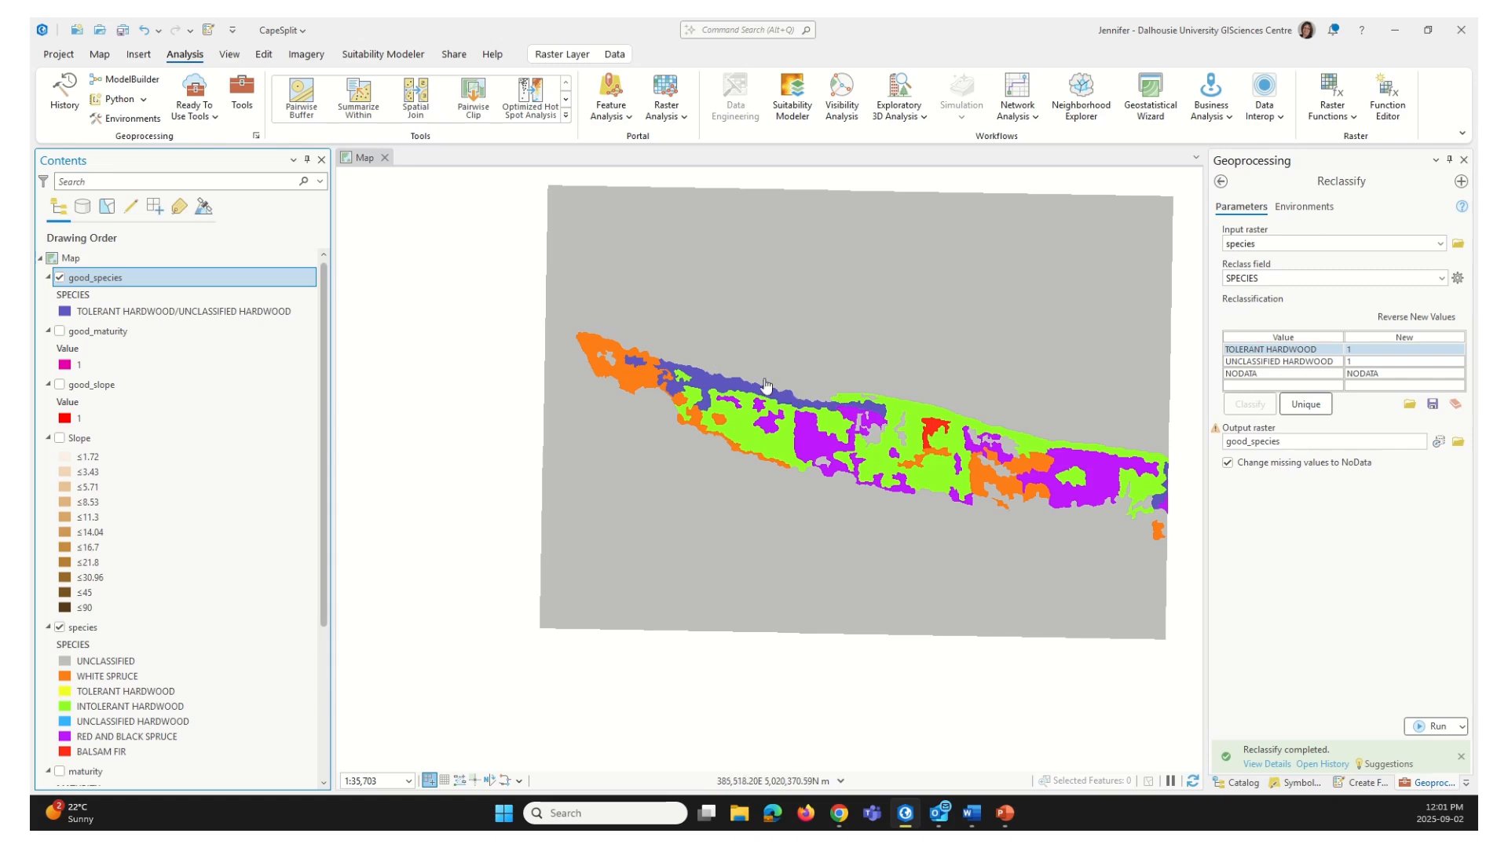
{"action": "left_click", "coordinate": [99, 57]}
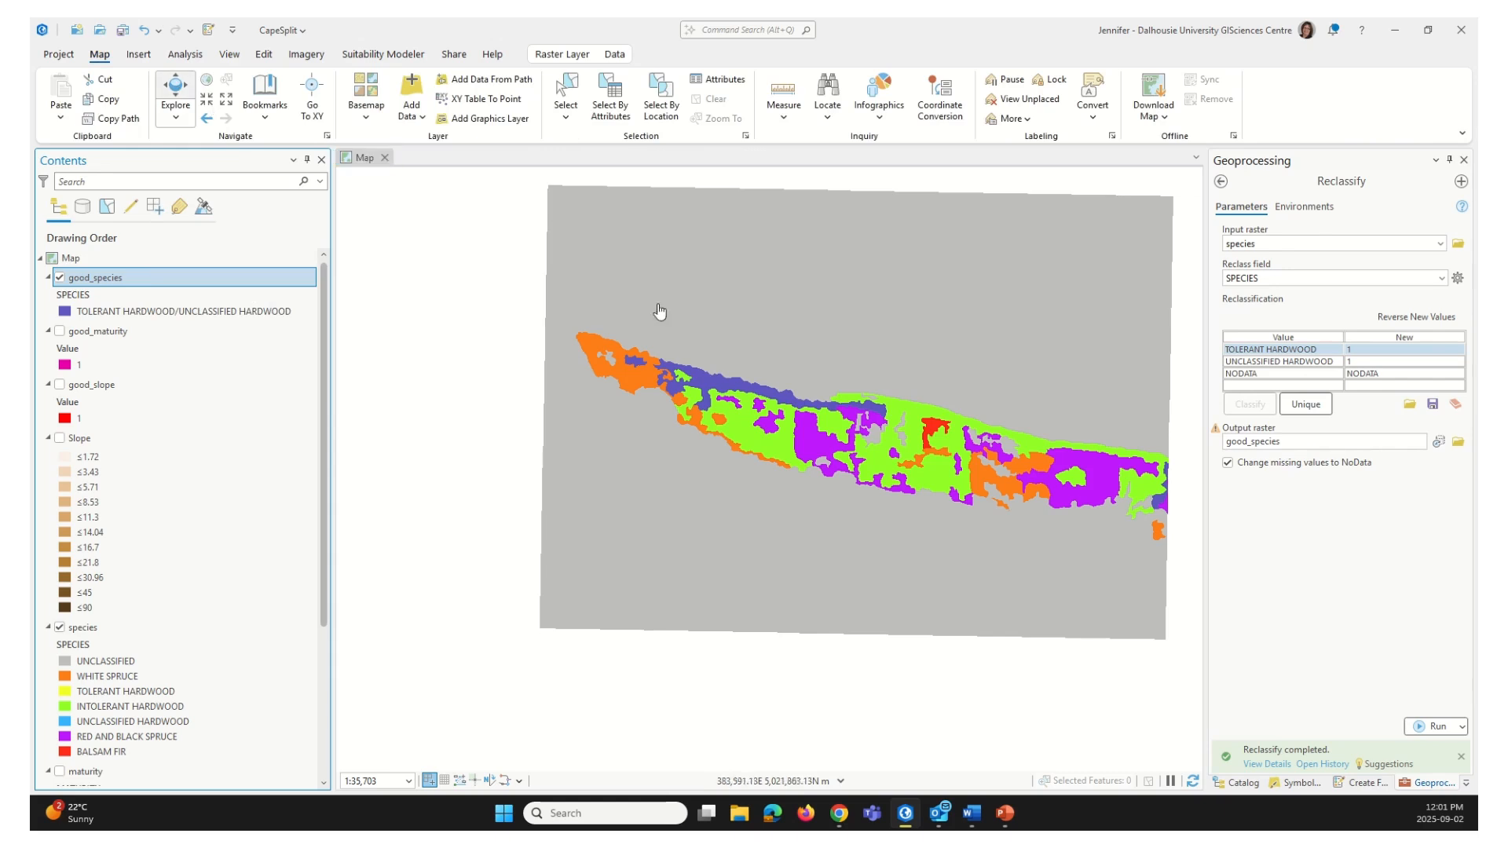
{"action": "scroll", "coordinate": [716, 409], "scroll_direction": "up", "scroll_amount": 1}
{"action": "scroll", "coordinate": [716, 409], "scroll_direction": "up", "scroll_amount": 3}
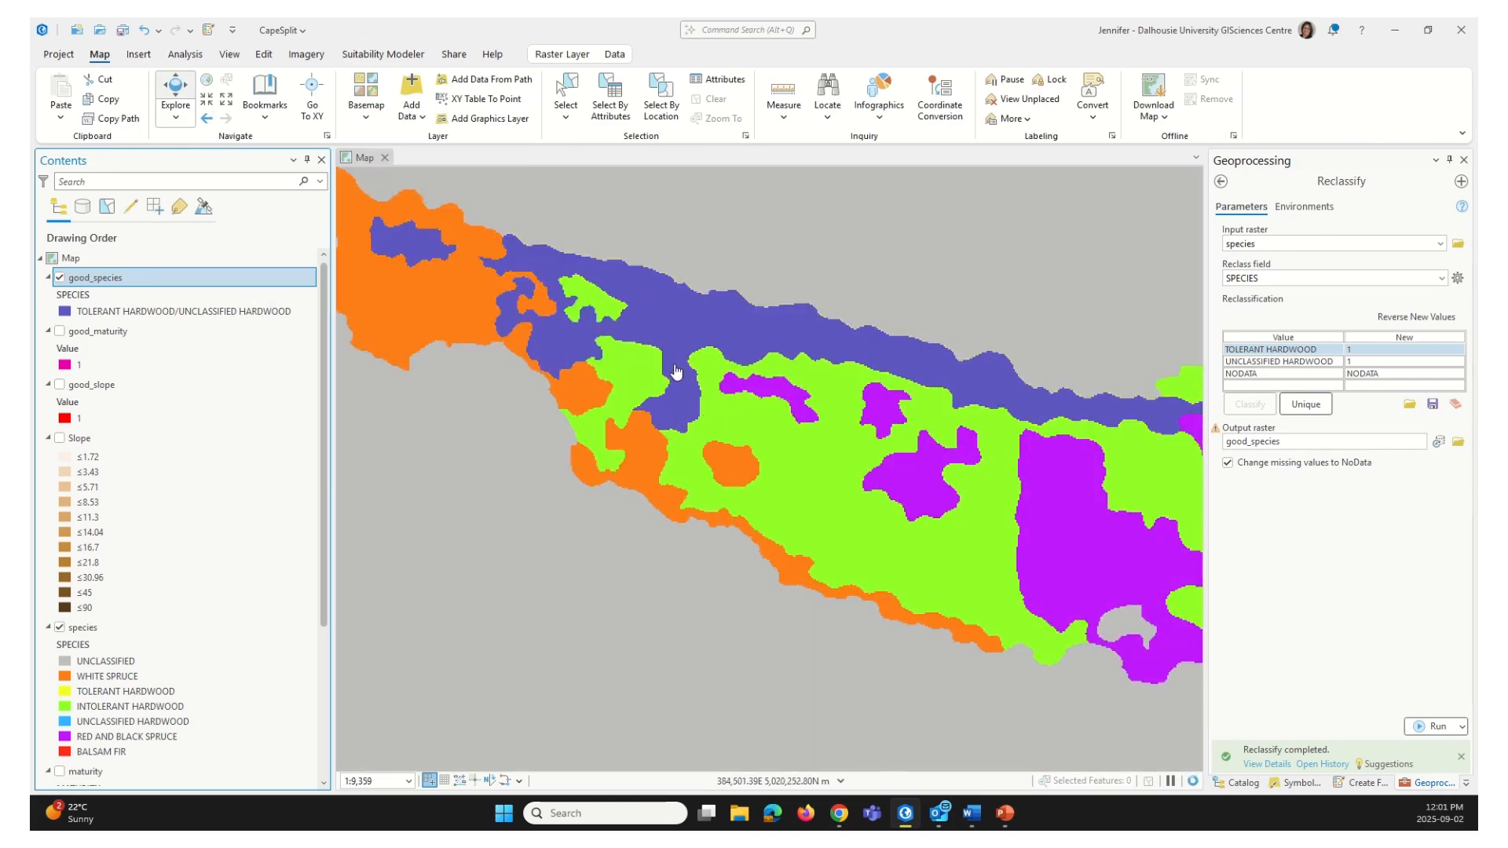
{"action": "left_click", "coordinate": [664, 323]}
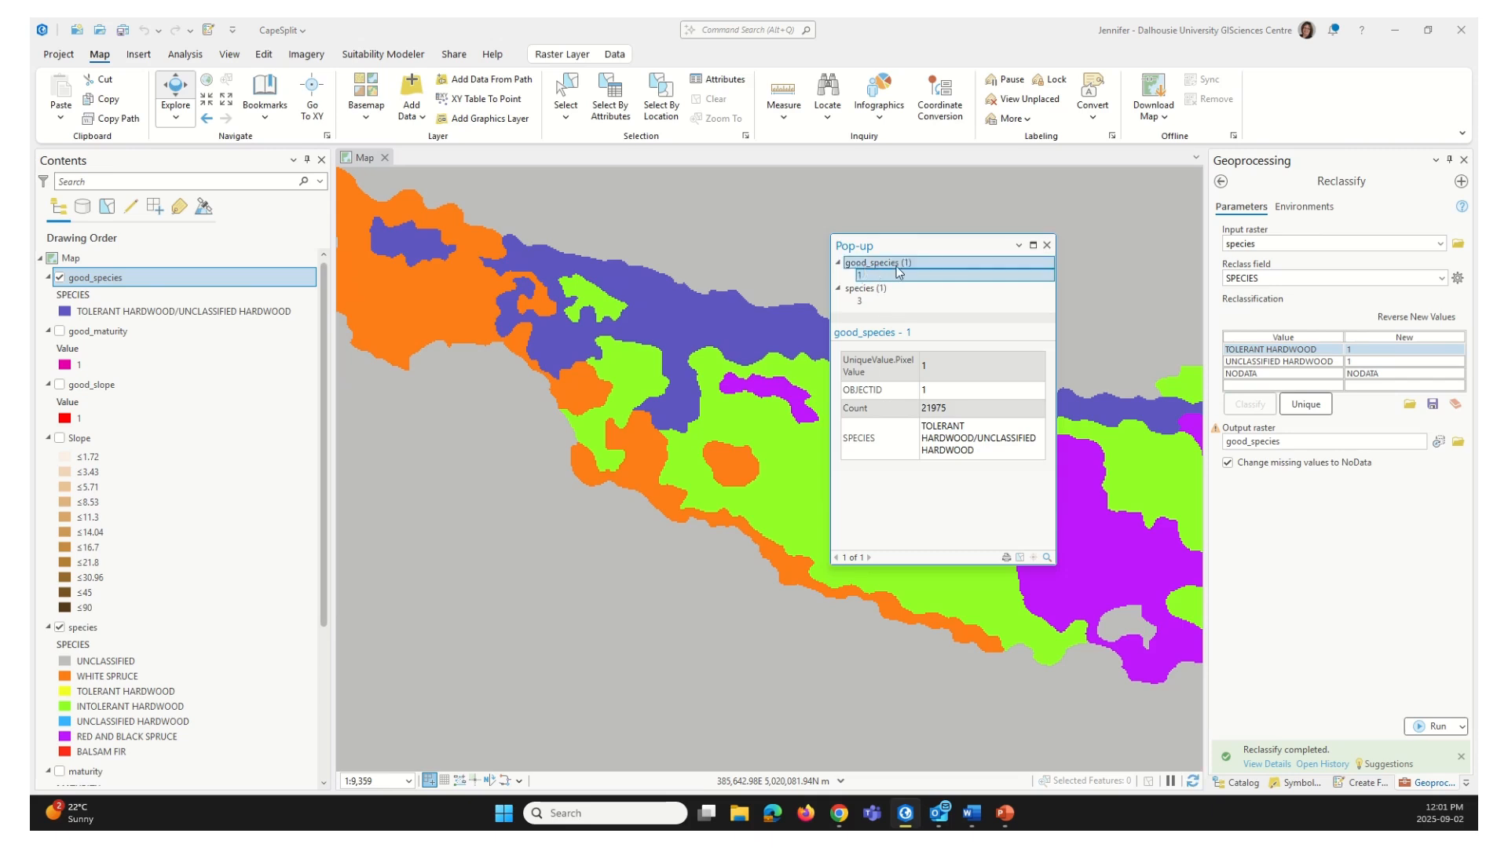
{"action": "left_click", "coordinate": [868, 295]}
{"action": "left_click", "coordinate": [864, 301]}
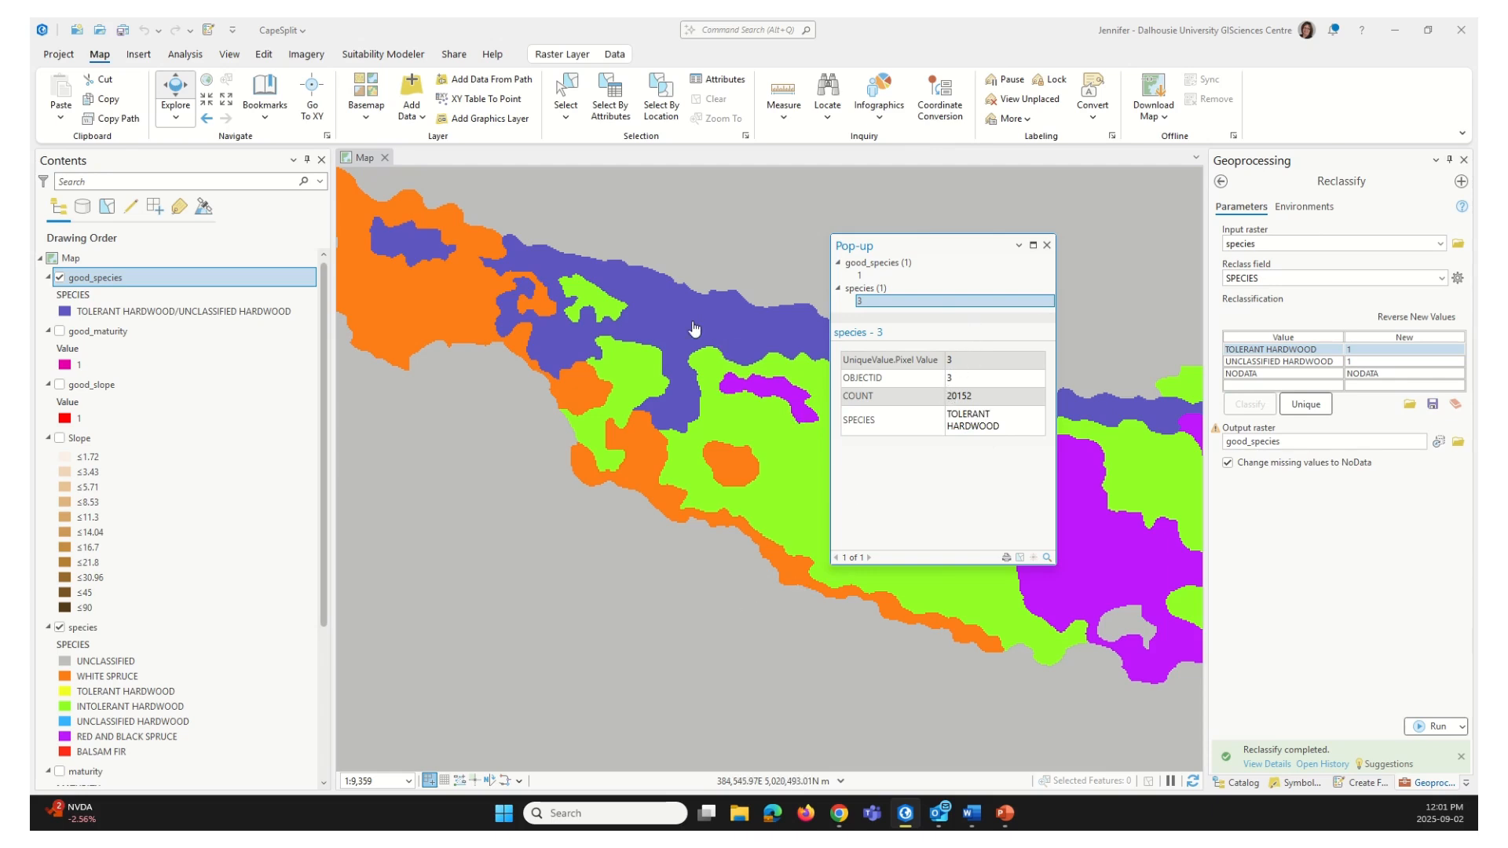
{"action": "left_click", "coordinate": [799, 369]}
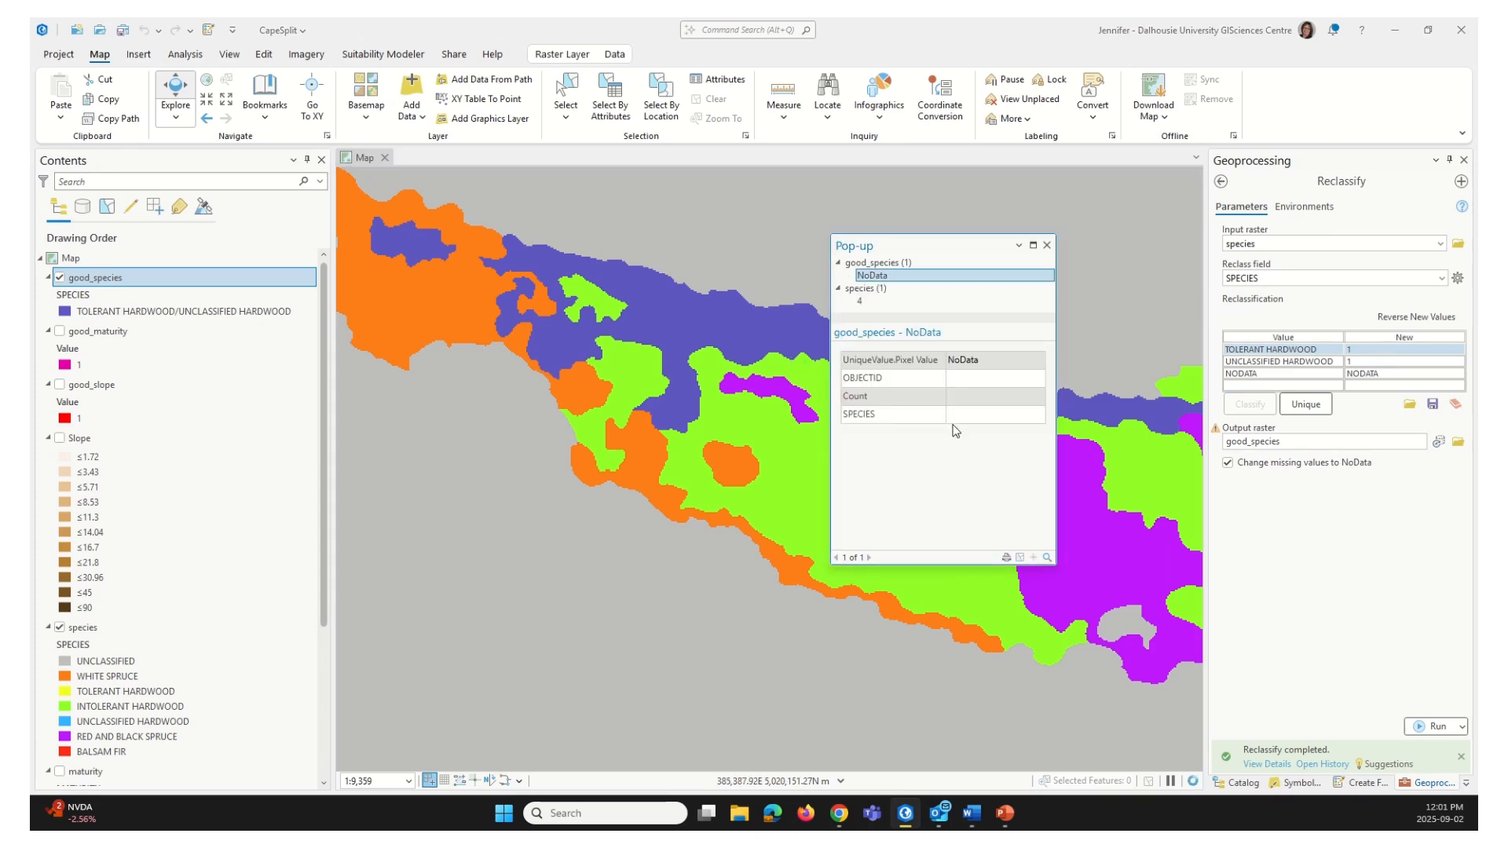
{"action": "left_click", "coordinate": [869, 304]}
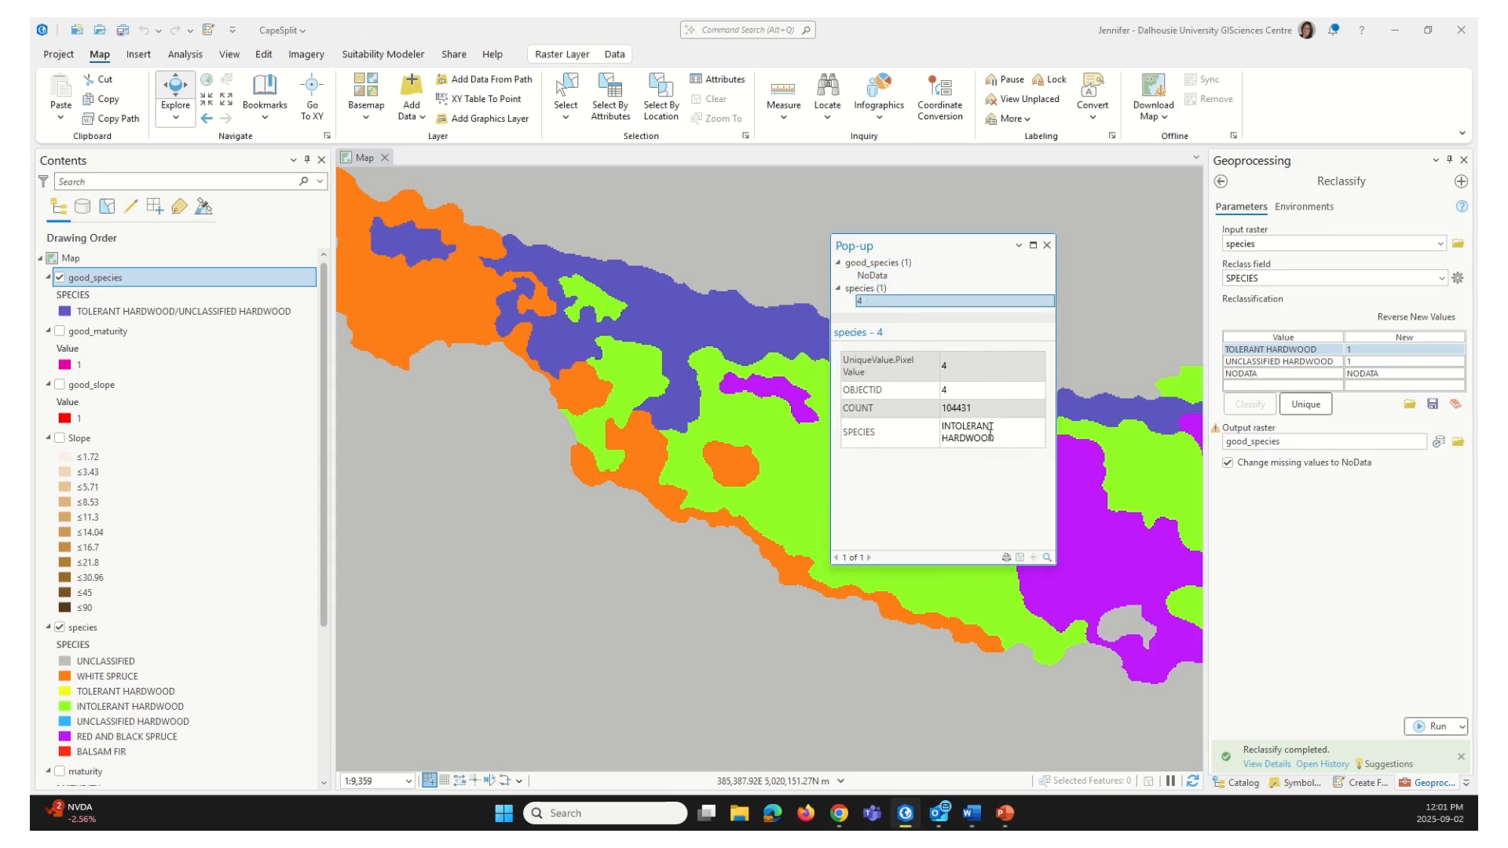
{"action": "key", "text": "ctrl"}
{"action": "left_click", "coordinate": [1048, 246]}
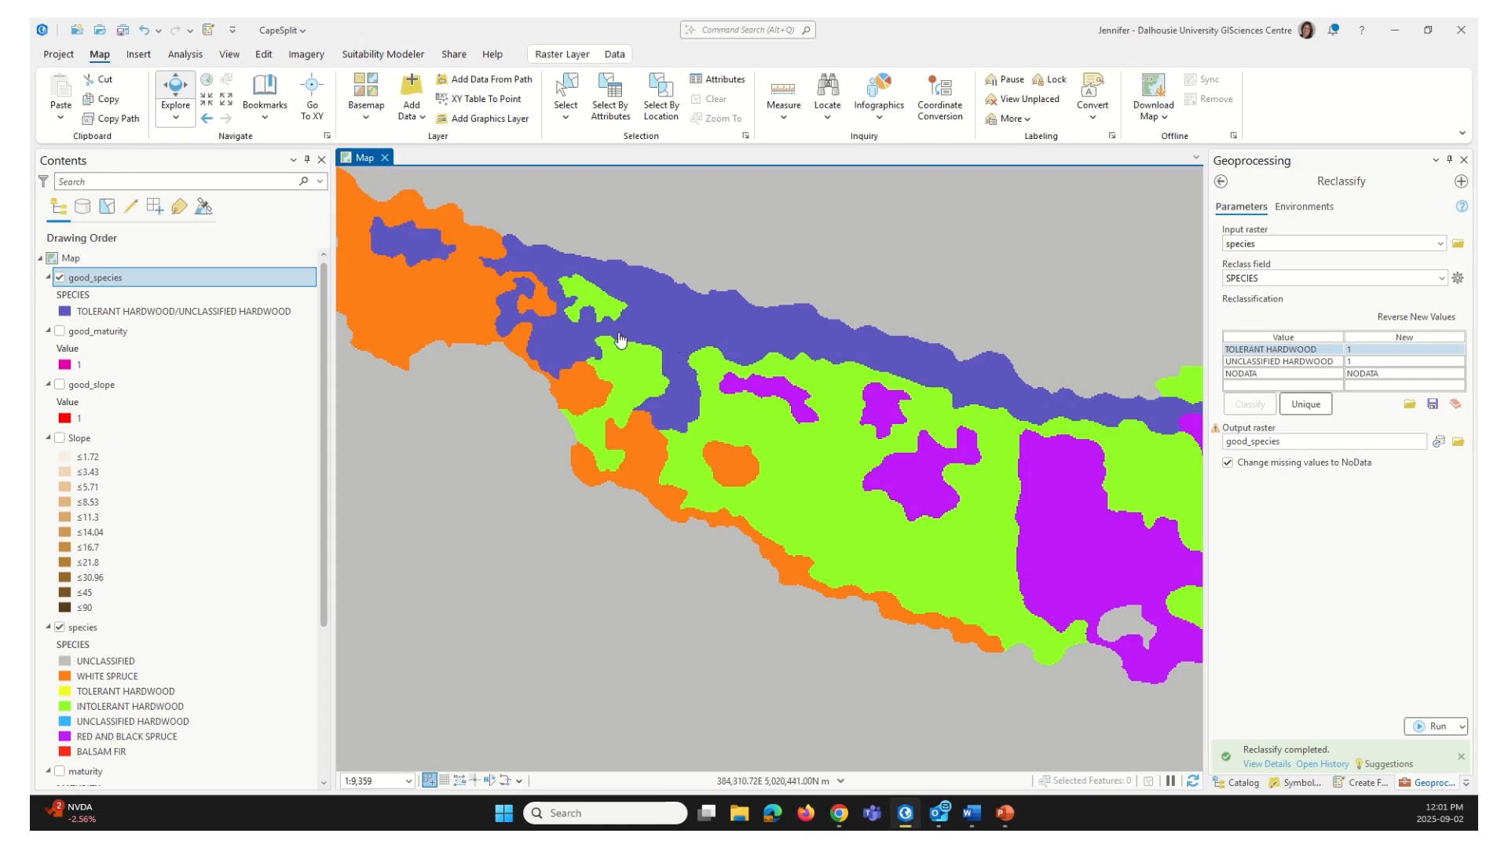
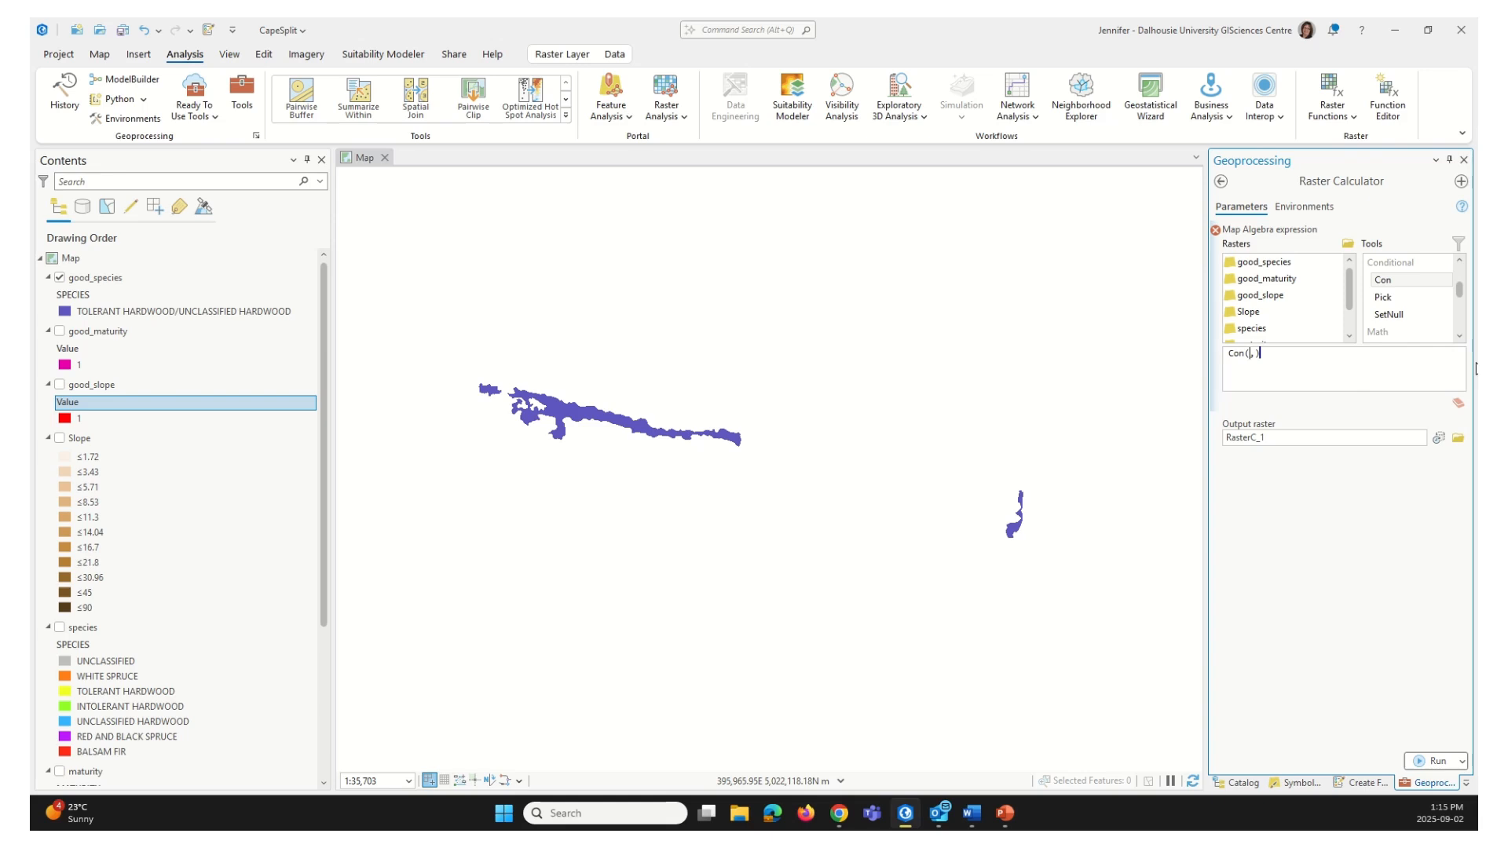
Step: Add the parenthesised condition "good_species" == 1 as the first test inside the Con expression
{"action": "type", "text": "("}
{"action": "double_click", "coordinate": [1268, 264]}
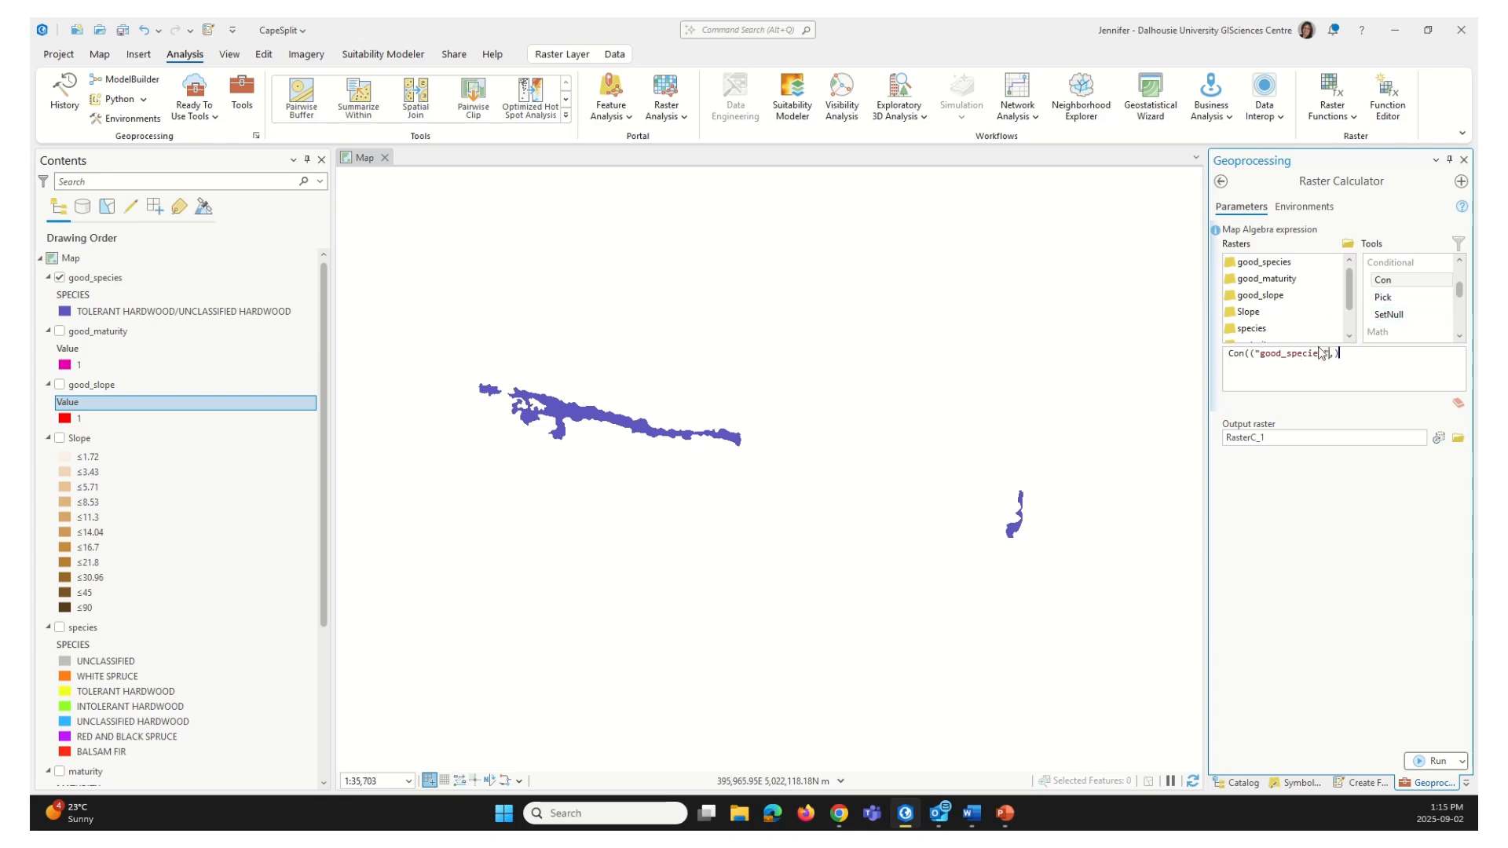
{"action": "left_click_drag", "start_coordinate": [1461, 290], "coordinate": [1463, 279]}
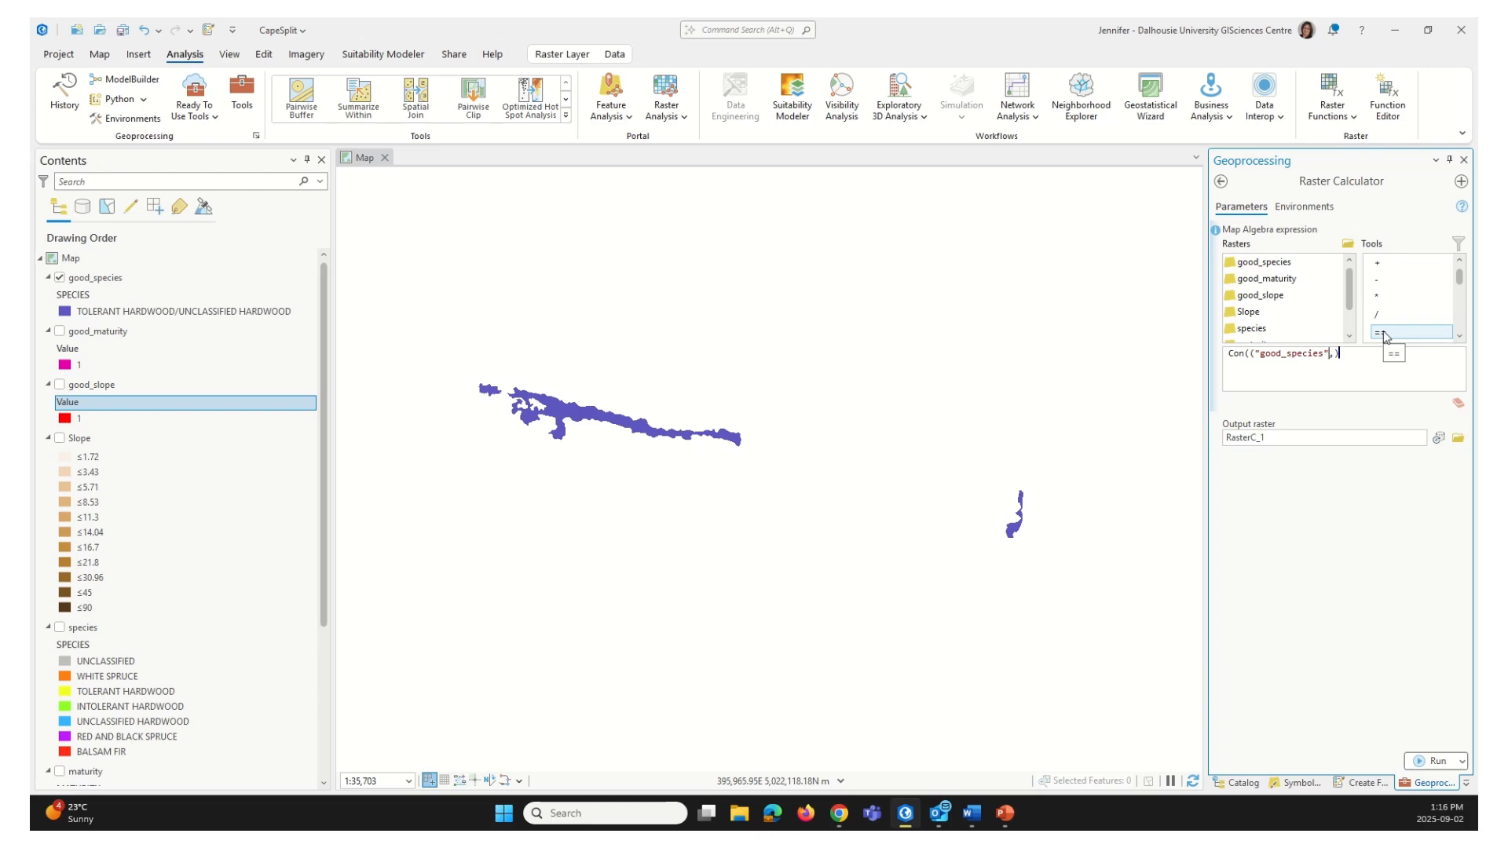
{"action": "double_click", "coordinate": [1384, 336]}
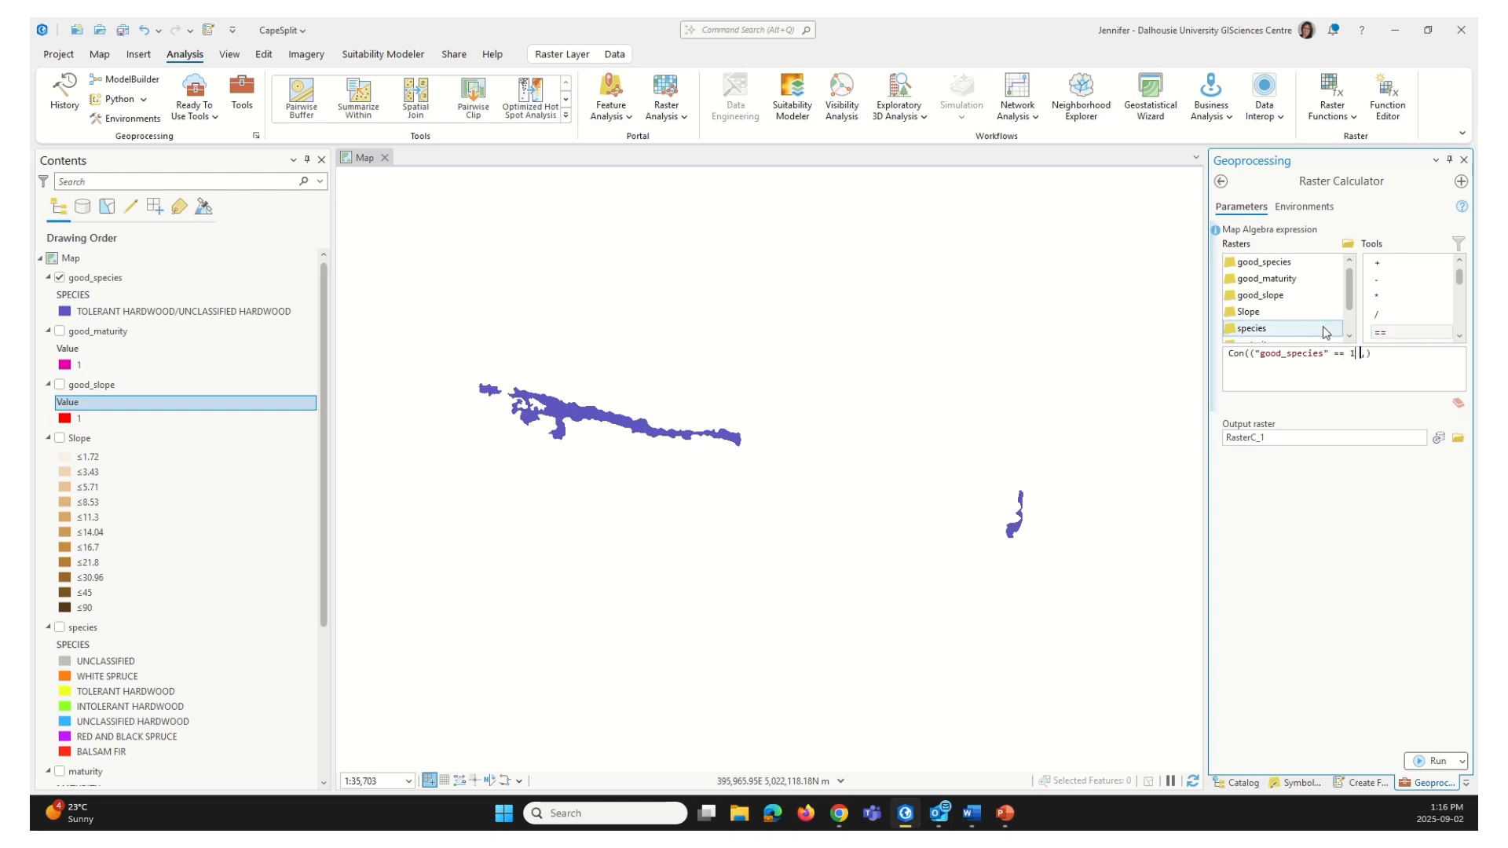
{"action": "type", "text": "1"}
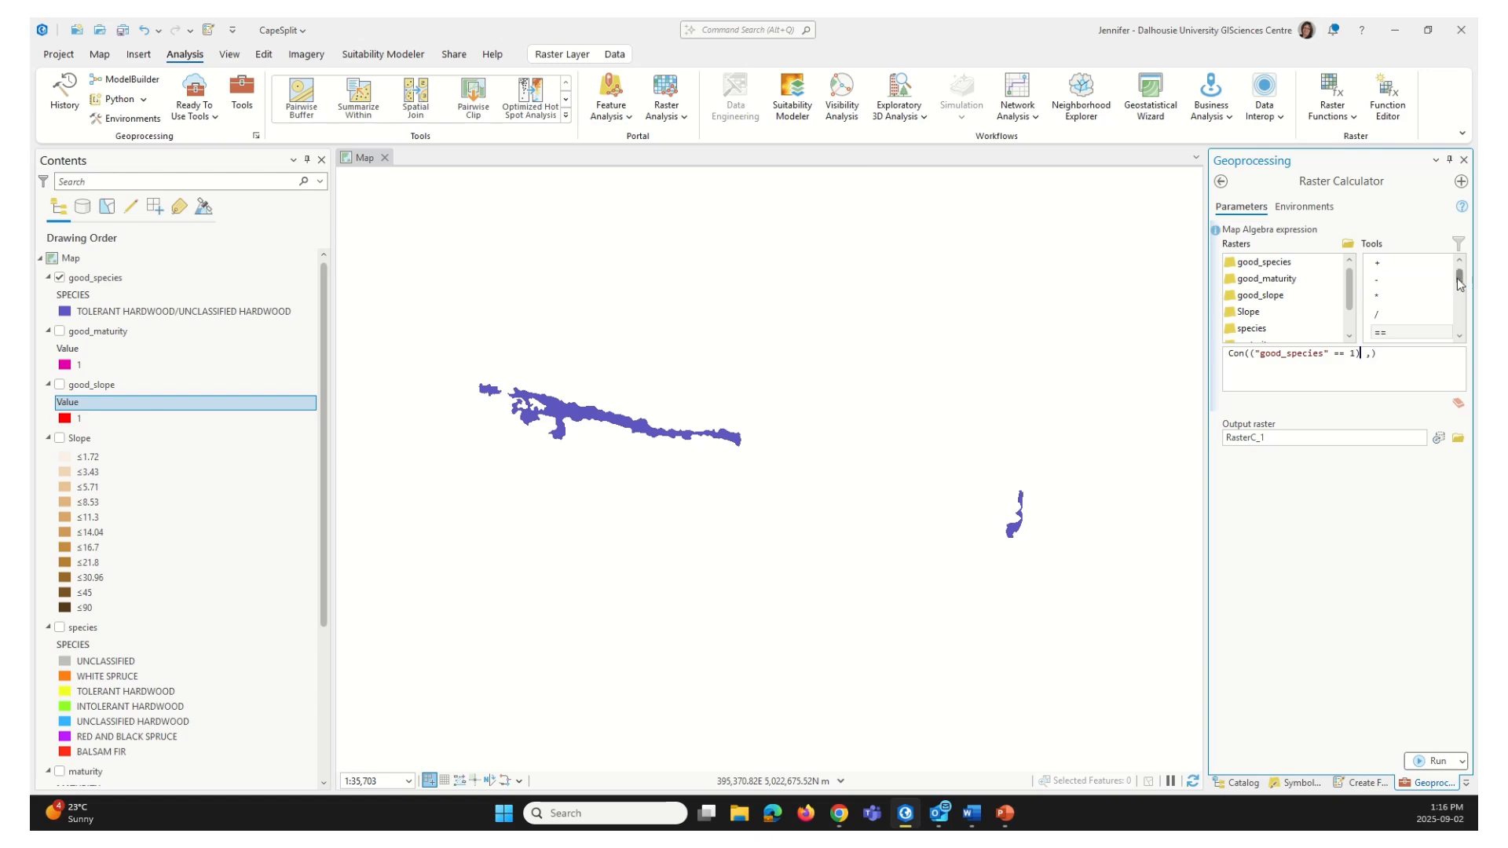
Step: Extend the Con expression with an & operator and the parenthesised condition "good_maturity" == 1
{"action": "left_click_drag", "start_coordinate": [1458, 277], "coordinate": [1468, 288]}
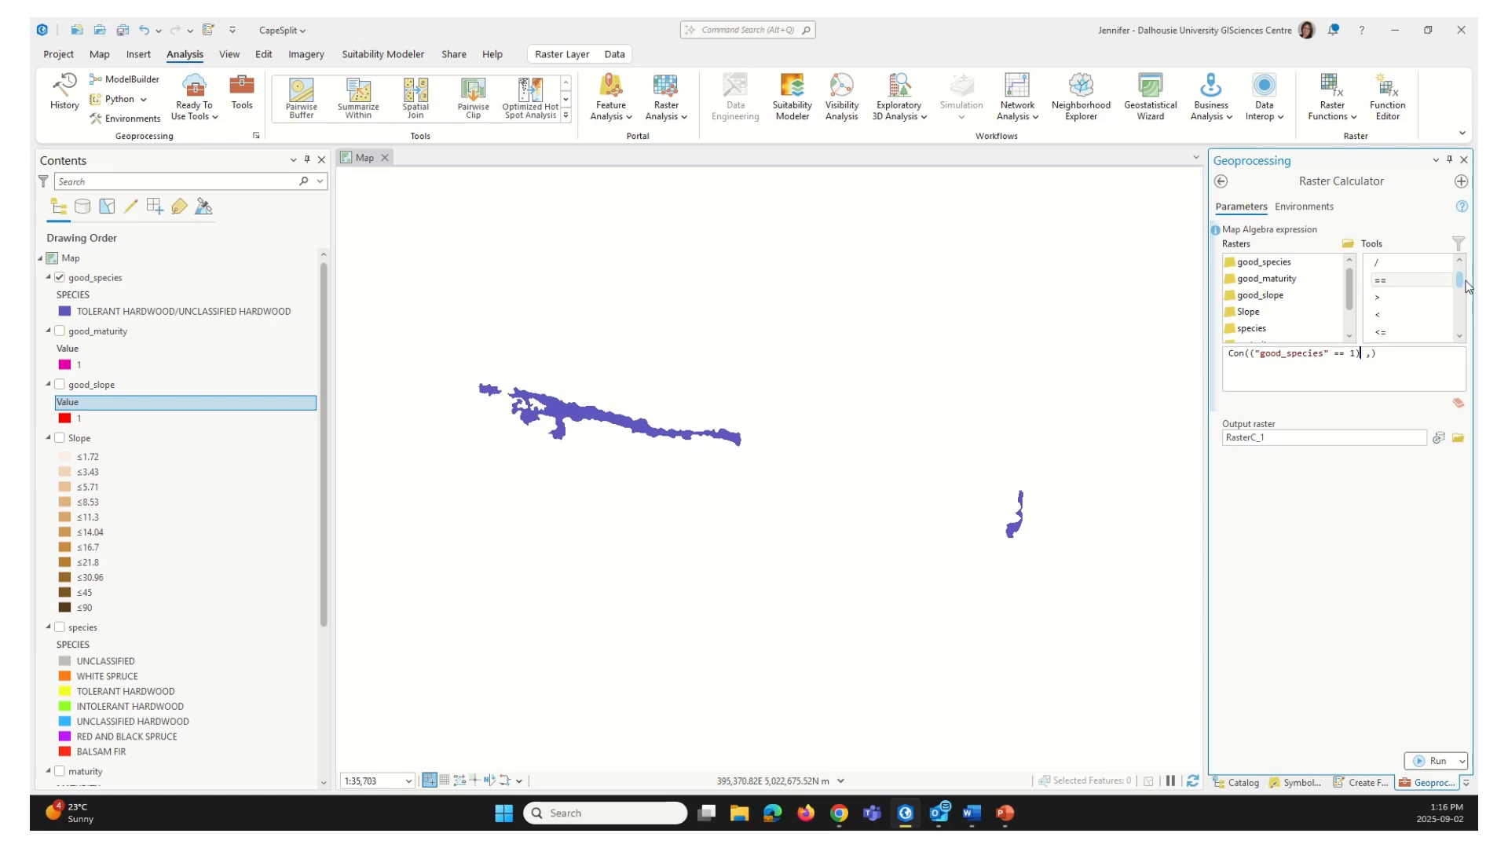
{"action": "scroll", "coordinate": [1383, 299], "scroll_direction": "down", "scroll_amount": 2}
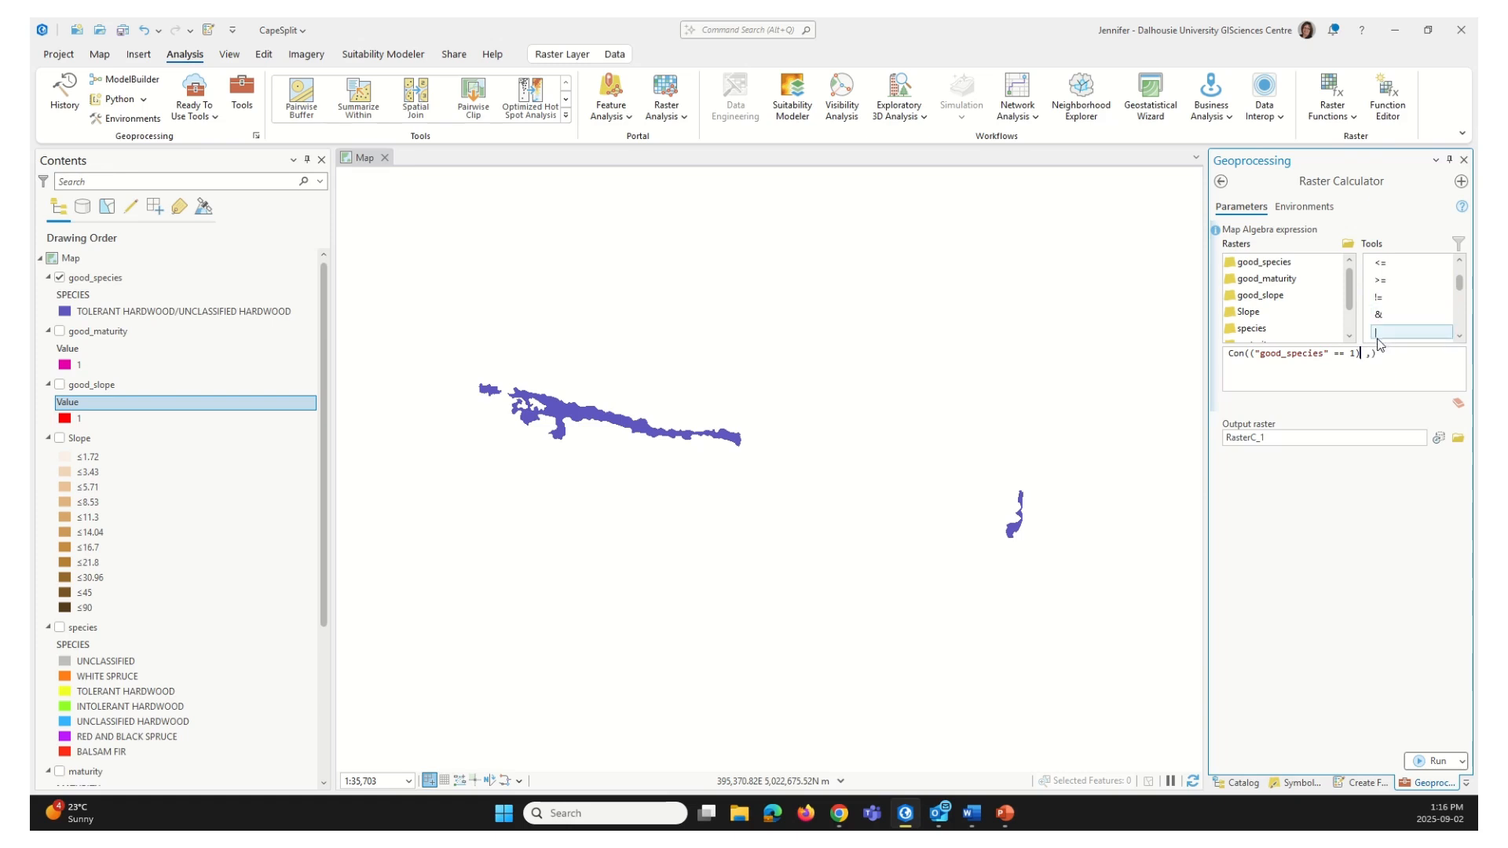
{"action": "double_click", "coordinate": [1383, 313]}
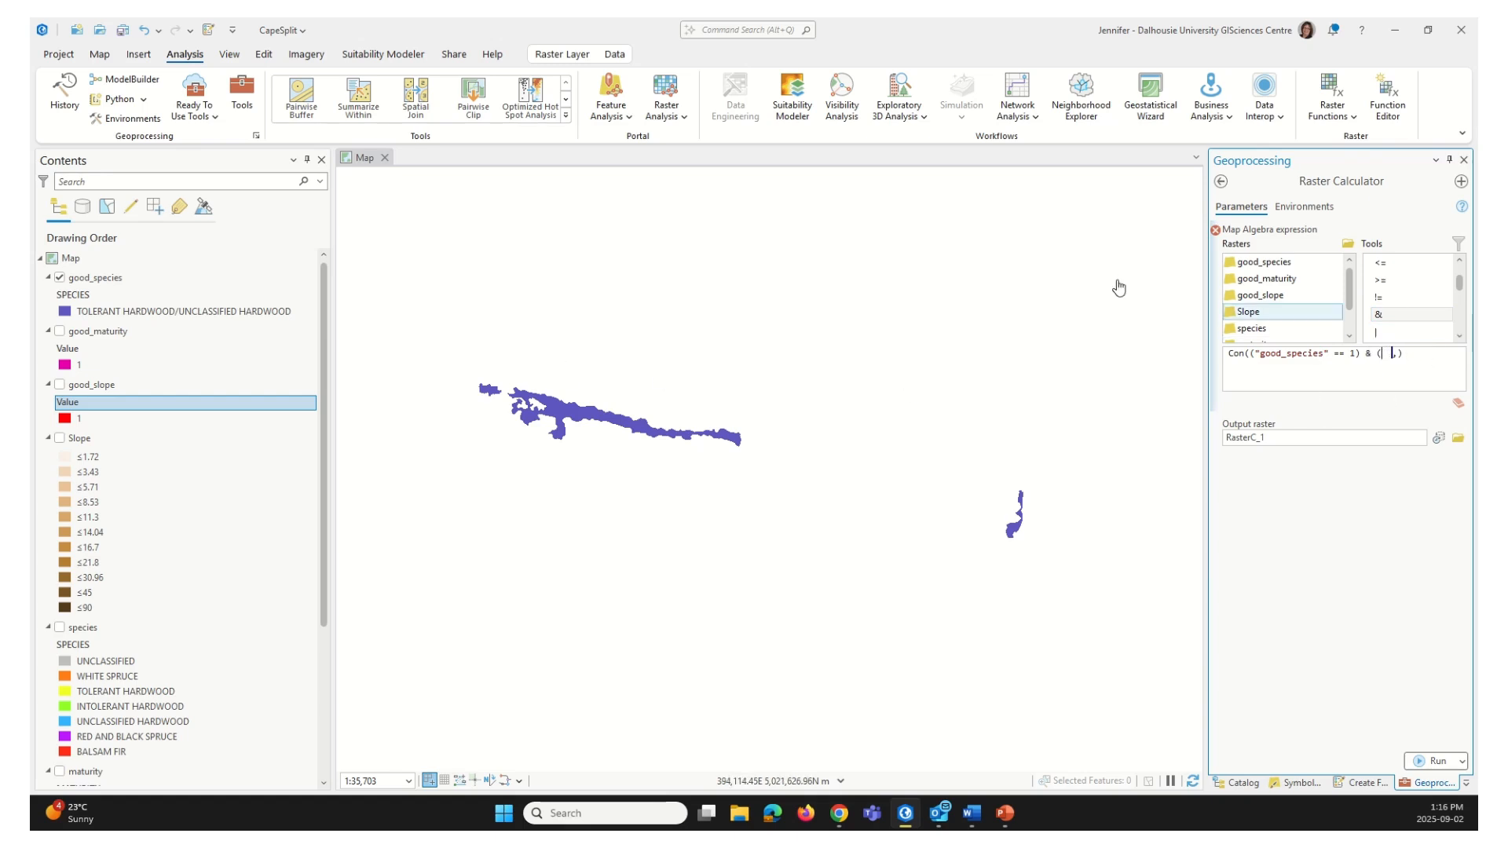
{"action": "double_click", "coordinate": [1264, 280]}
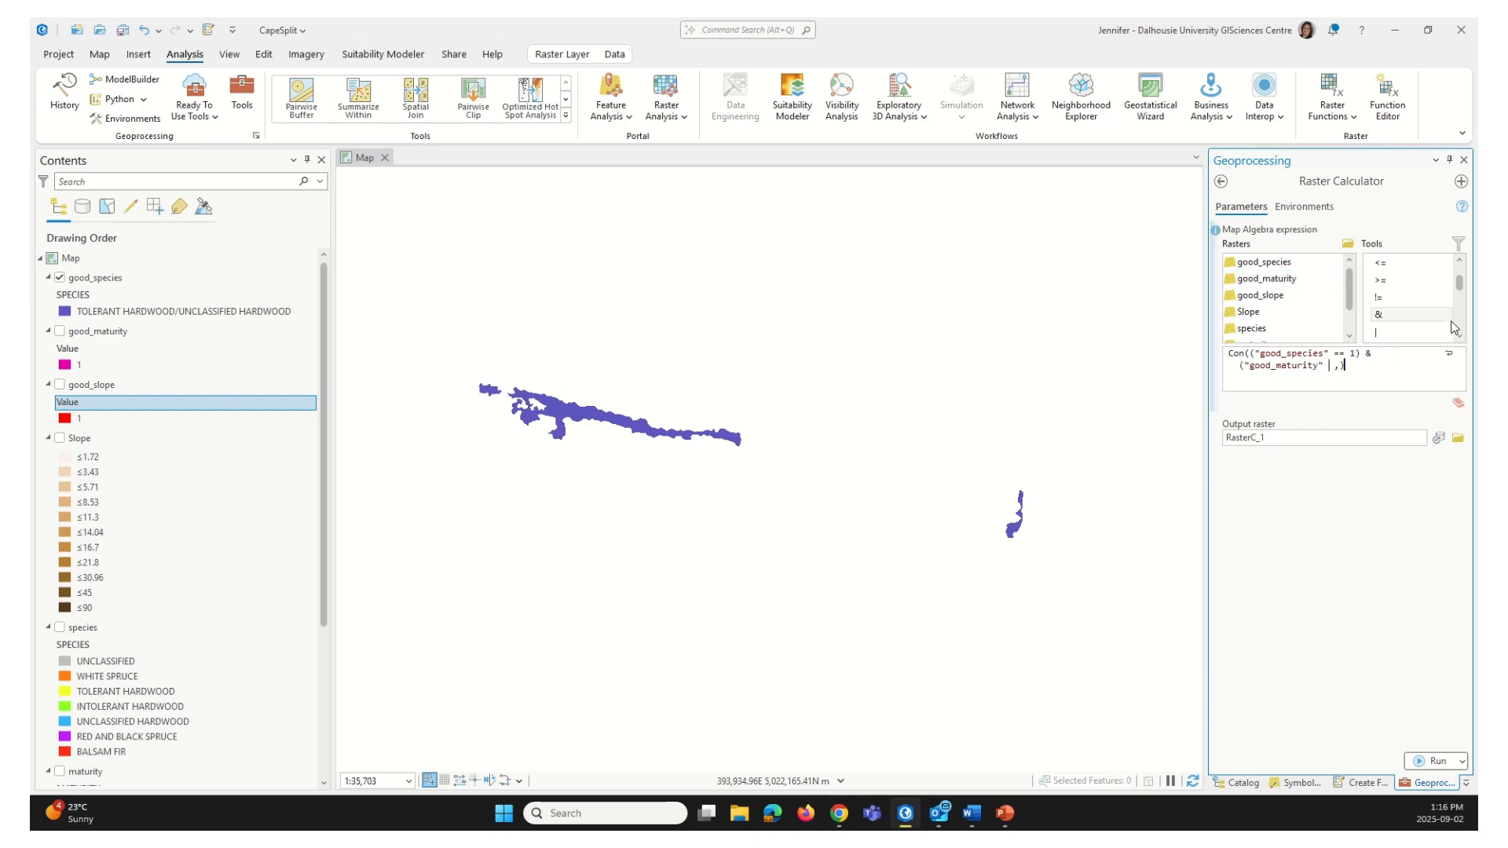
{"action": "scroll", "coordinate": [1421, 306], "scroll_direction": "up", "scroll_amount": 2}
{"action": "double_click", "coordinate": [1402, 265]}
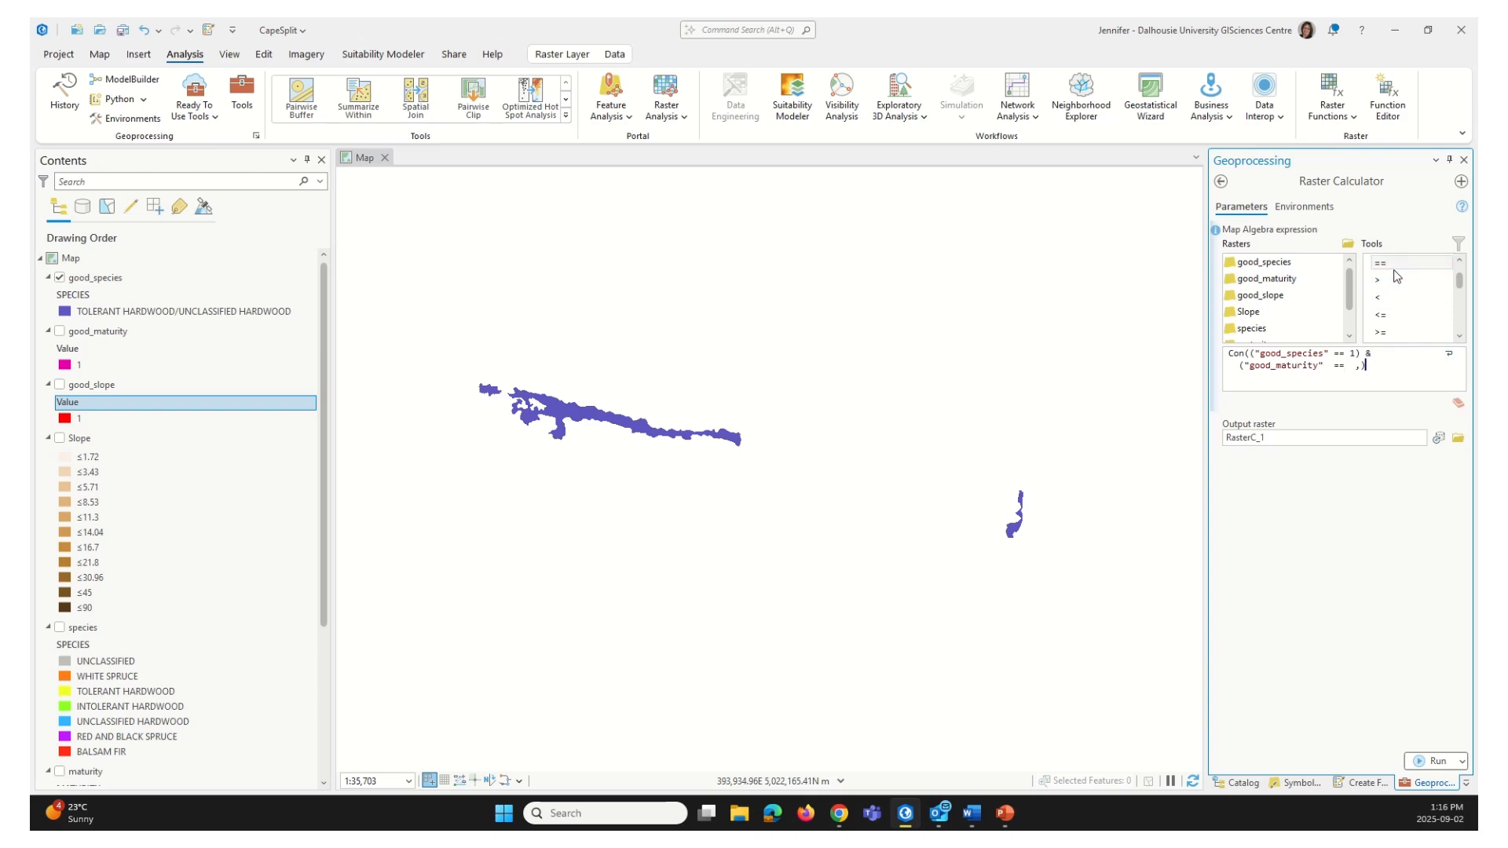
{"action": "type", "text": "1)"}
Step: Append & ("good_slope" == 1) to the Con condition and give 1 as the true value
{"action": "left_click", "coordinate": [1461, 338]}
{"action": "left_click", "coordinate": [1462, 339]}
{"action": "left_click", "coordinate": [1461, 338]}
{"action": "double_click", "coordinate": [1395, 316]}
{"action": "type", "text": "("}
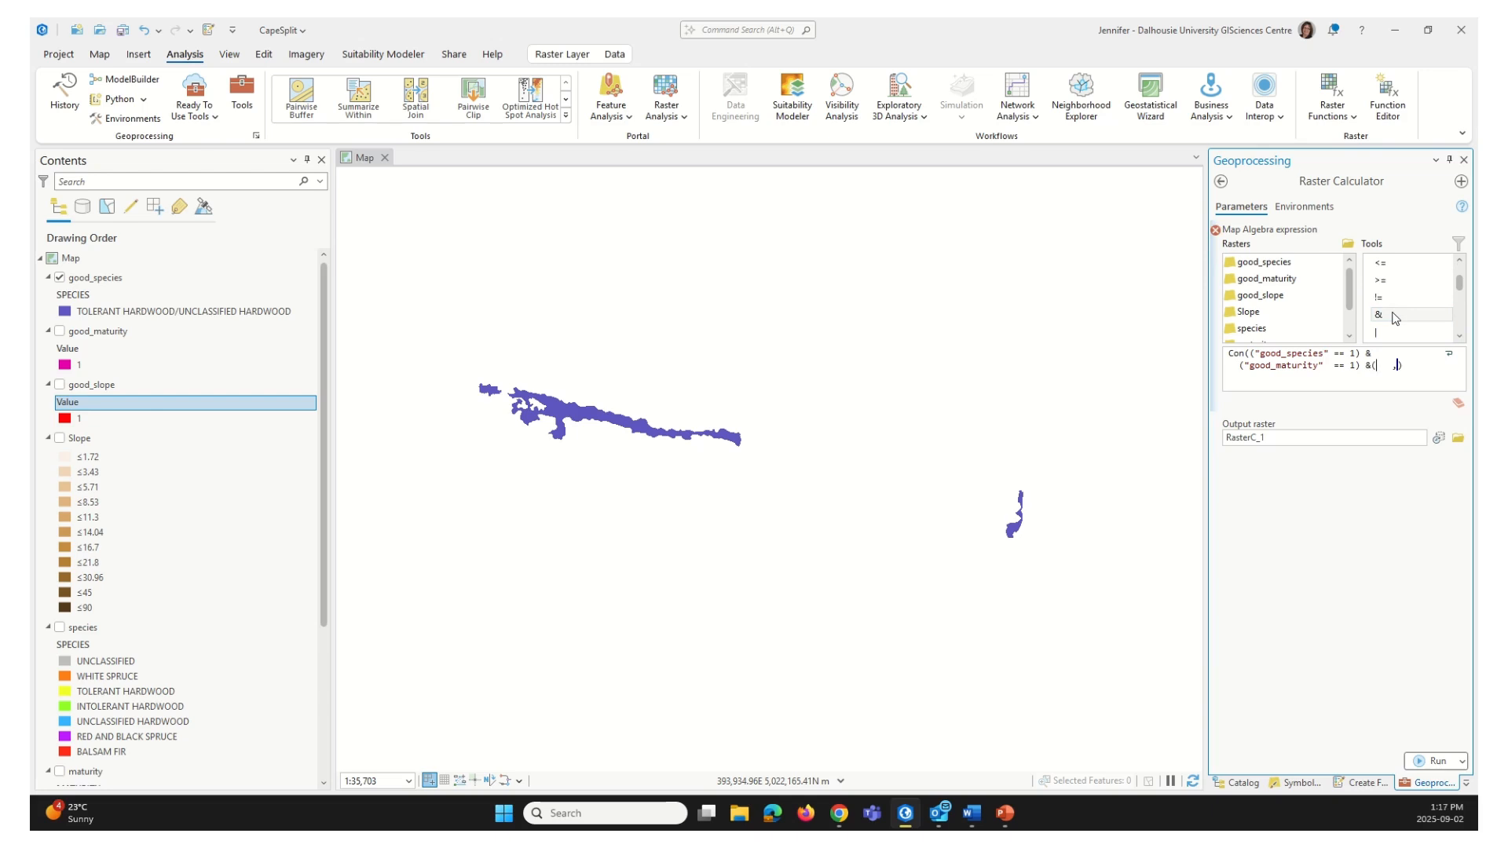
{"action": "double_click", "coordinate": [1281, 297]}
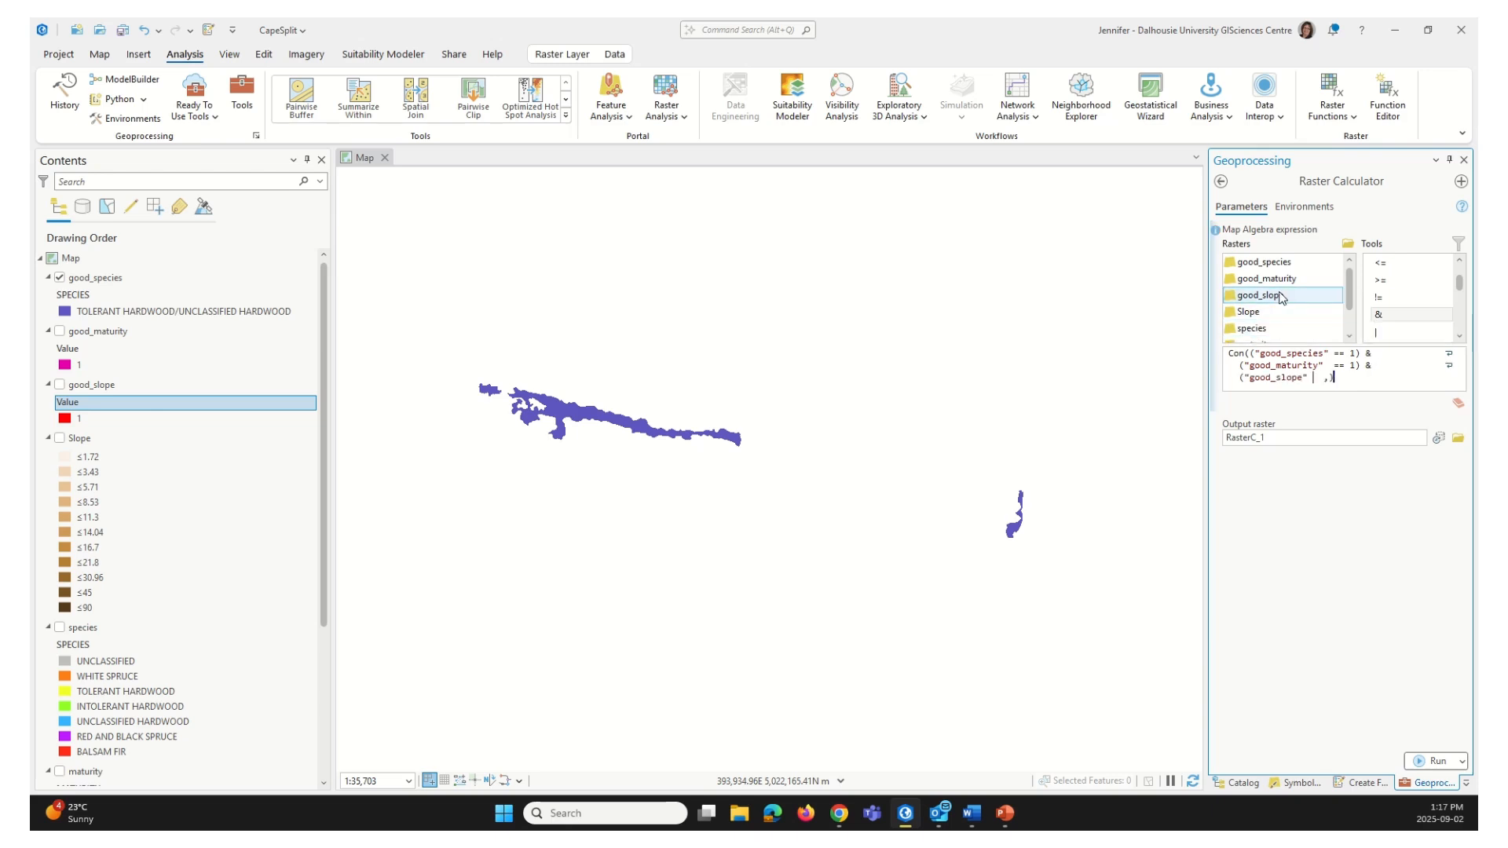
{"action": "left_click", "coordinate": [1460, 262]}
{"action": "left_click", "coordinate": [1461, 262]}
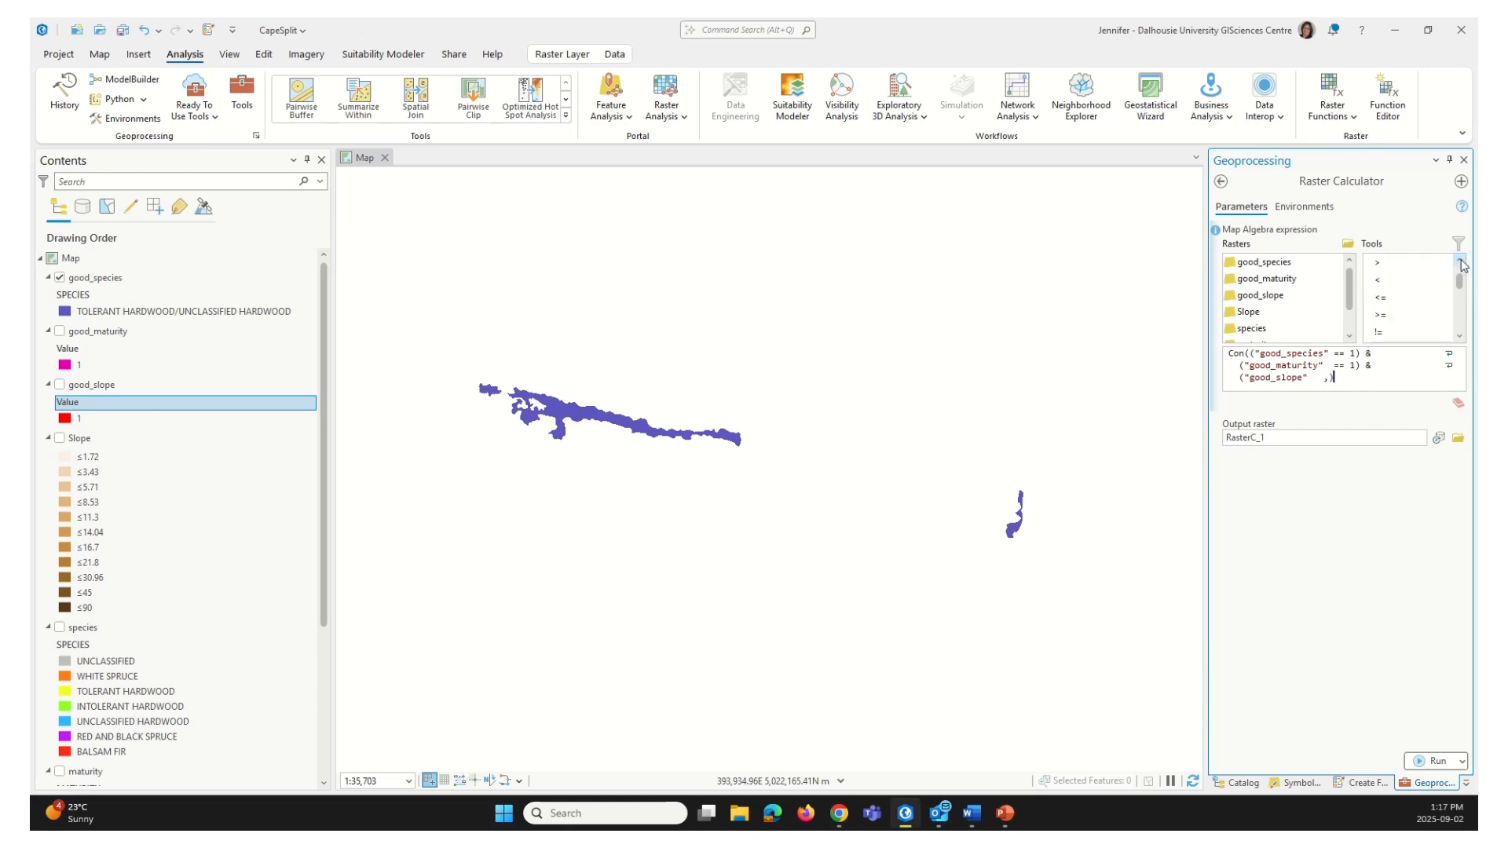
{"action": "double_click", "coordinate": [1381, 264]}
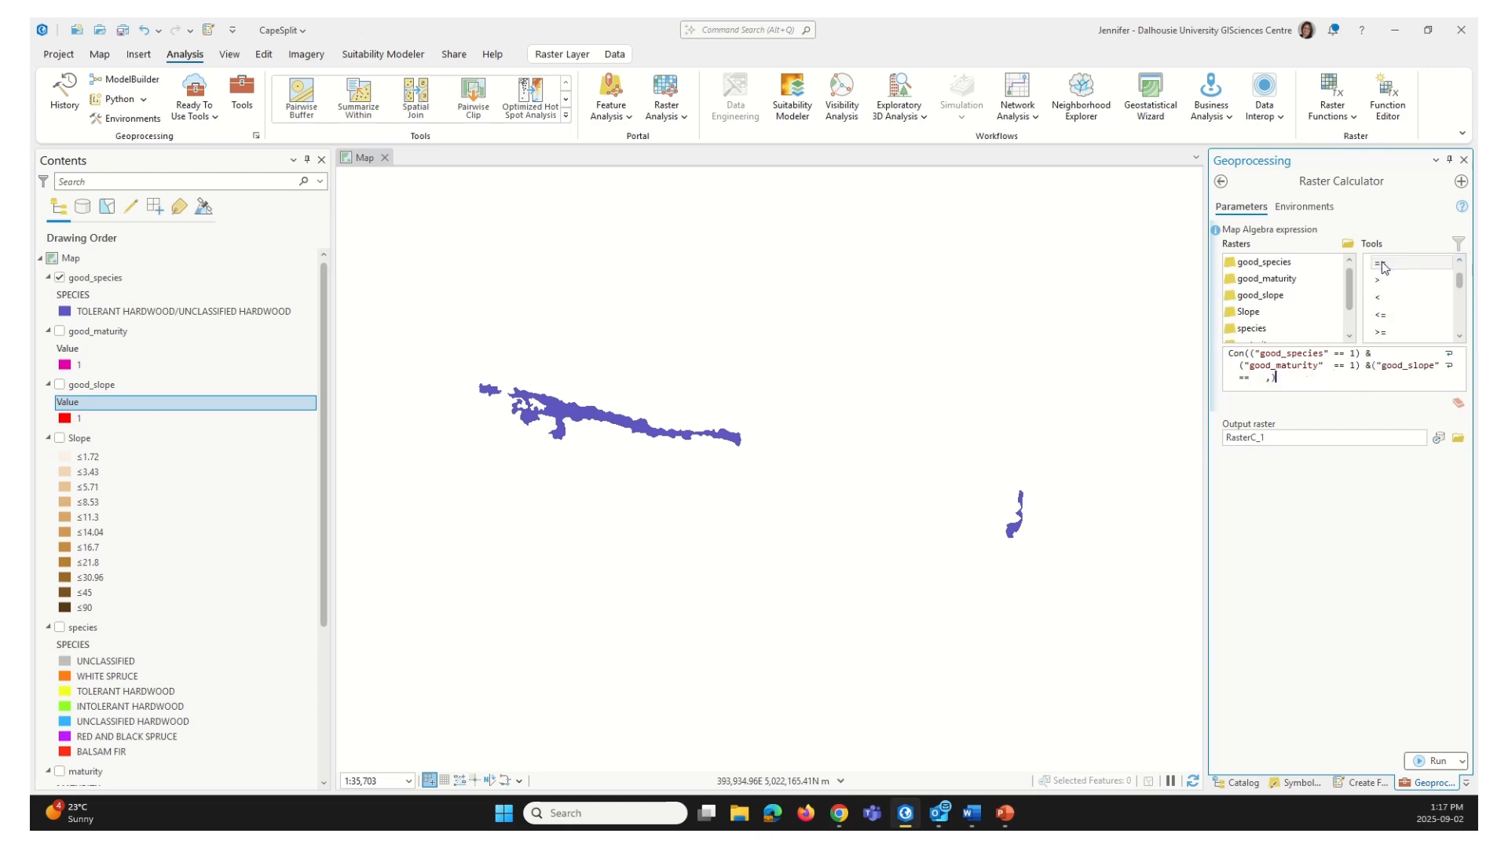
{"action": "type", "text": "1)"}
Step: Name the Raster Calculator output raster acceptable and run the calculation
{"action": "left_click", "coordinate": [1361, 438]}
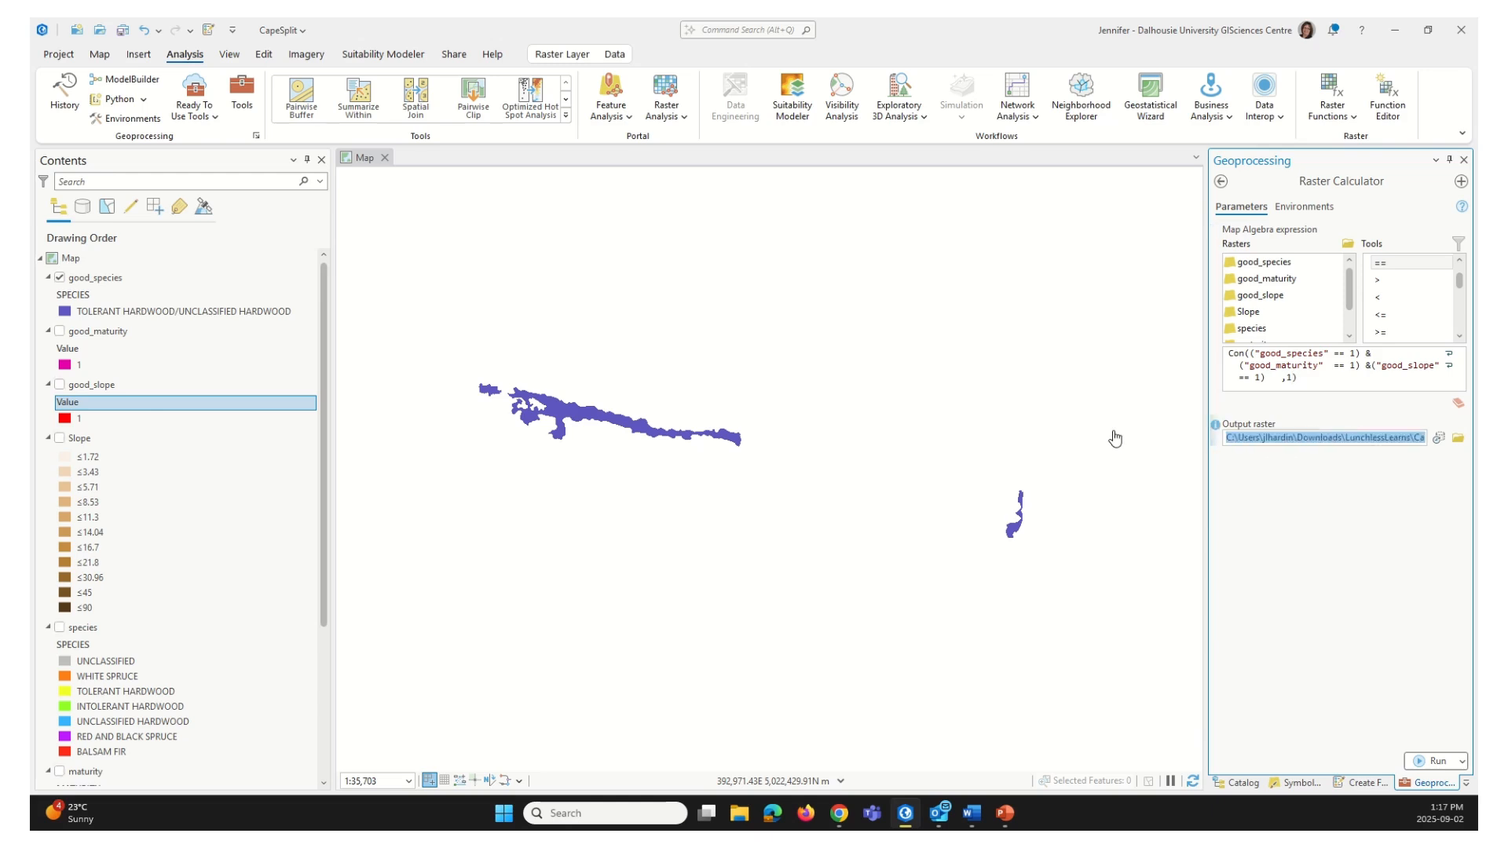
{"action": "type", "text": "acceptable"}
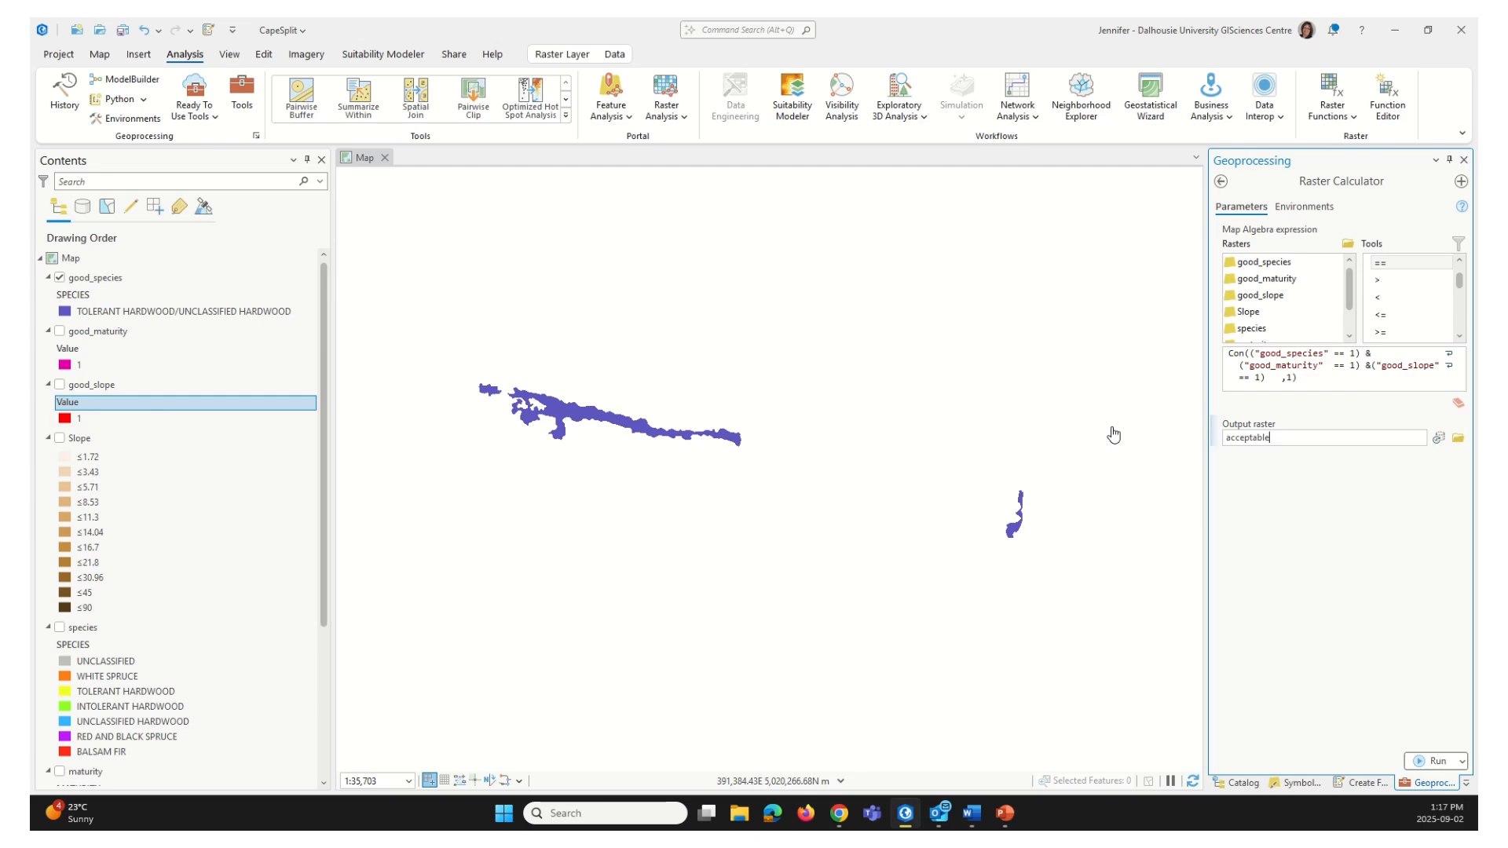
{"action": "left_click", "coordinate": [290, 33]}
{"action": "left_click", "coordinate": [1443, 767]}
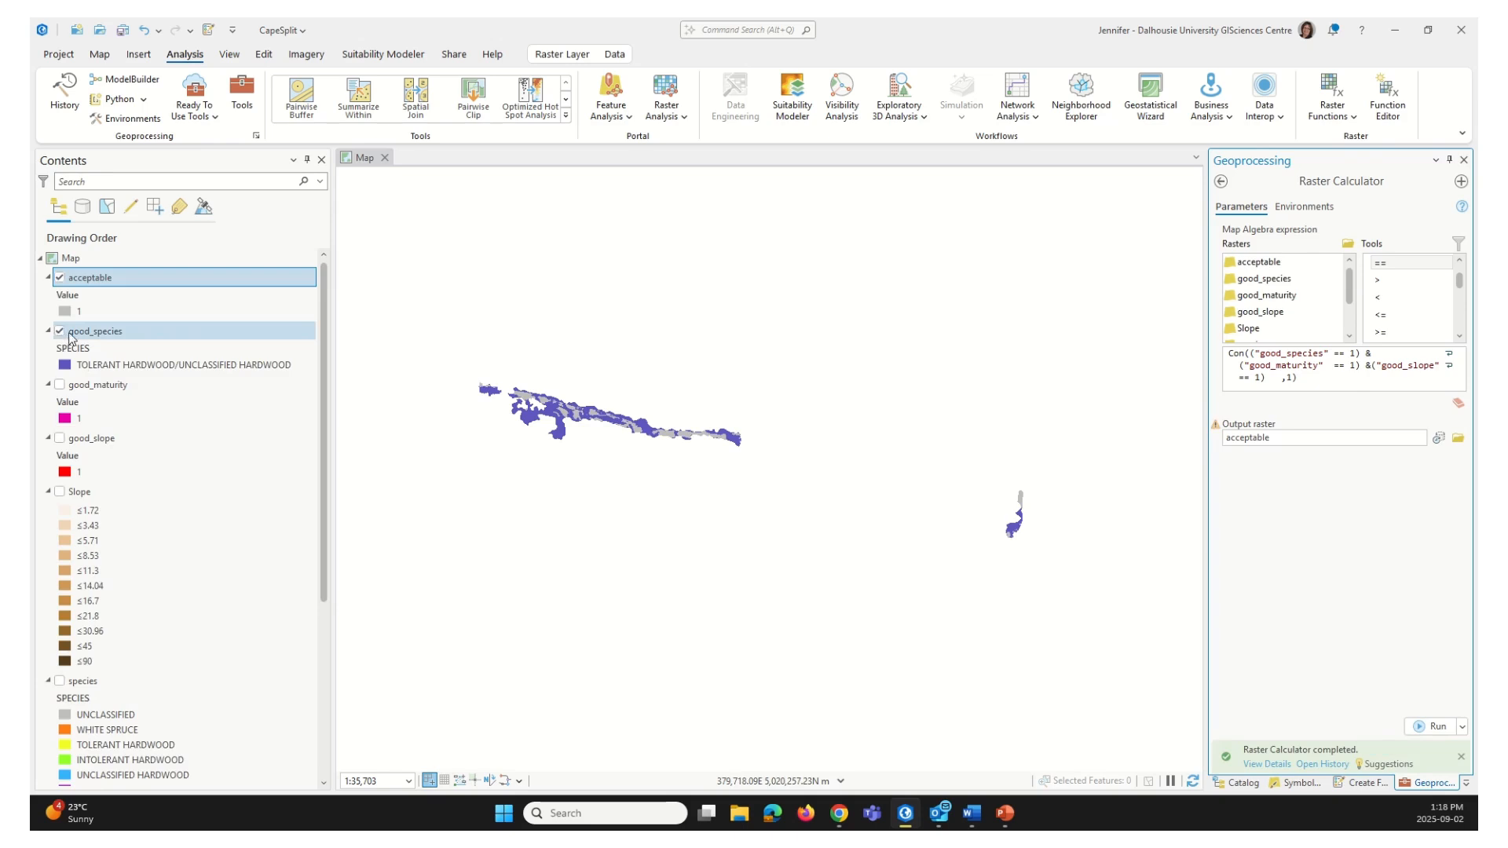
Step: Change the symbol color of value 1 in the acceptable layer to dark green
{"action": "left_click", "coordinate": [66, 311]}
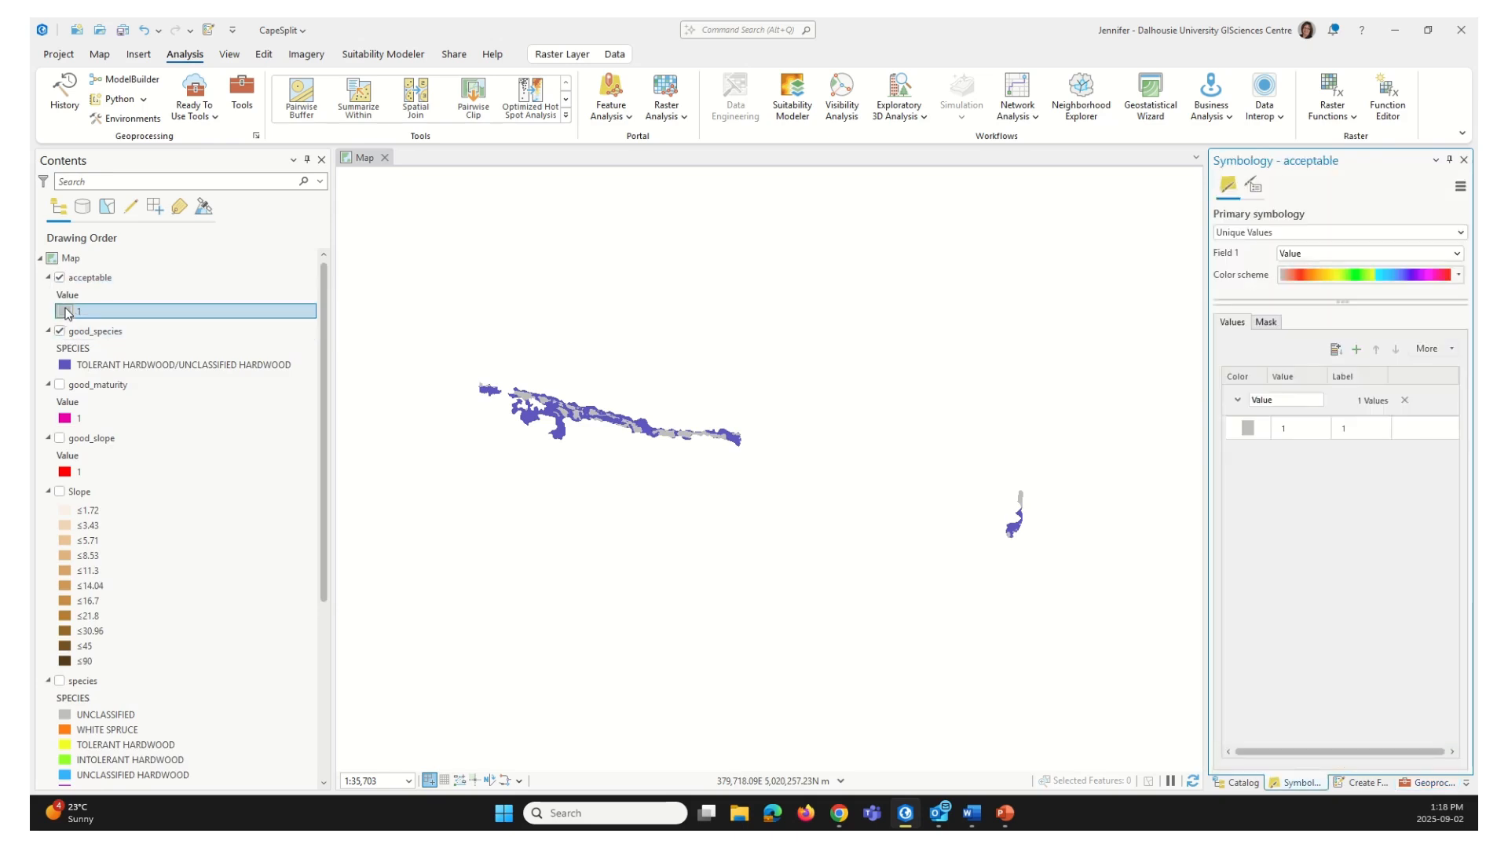
{"action": "left_click", "coordinate": [1248, 432]}
{"action": "left_click", "coordinate": [1247, 430]}
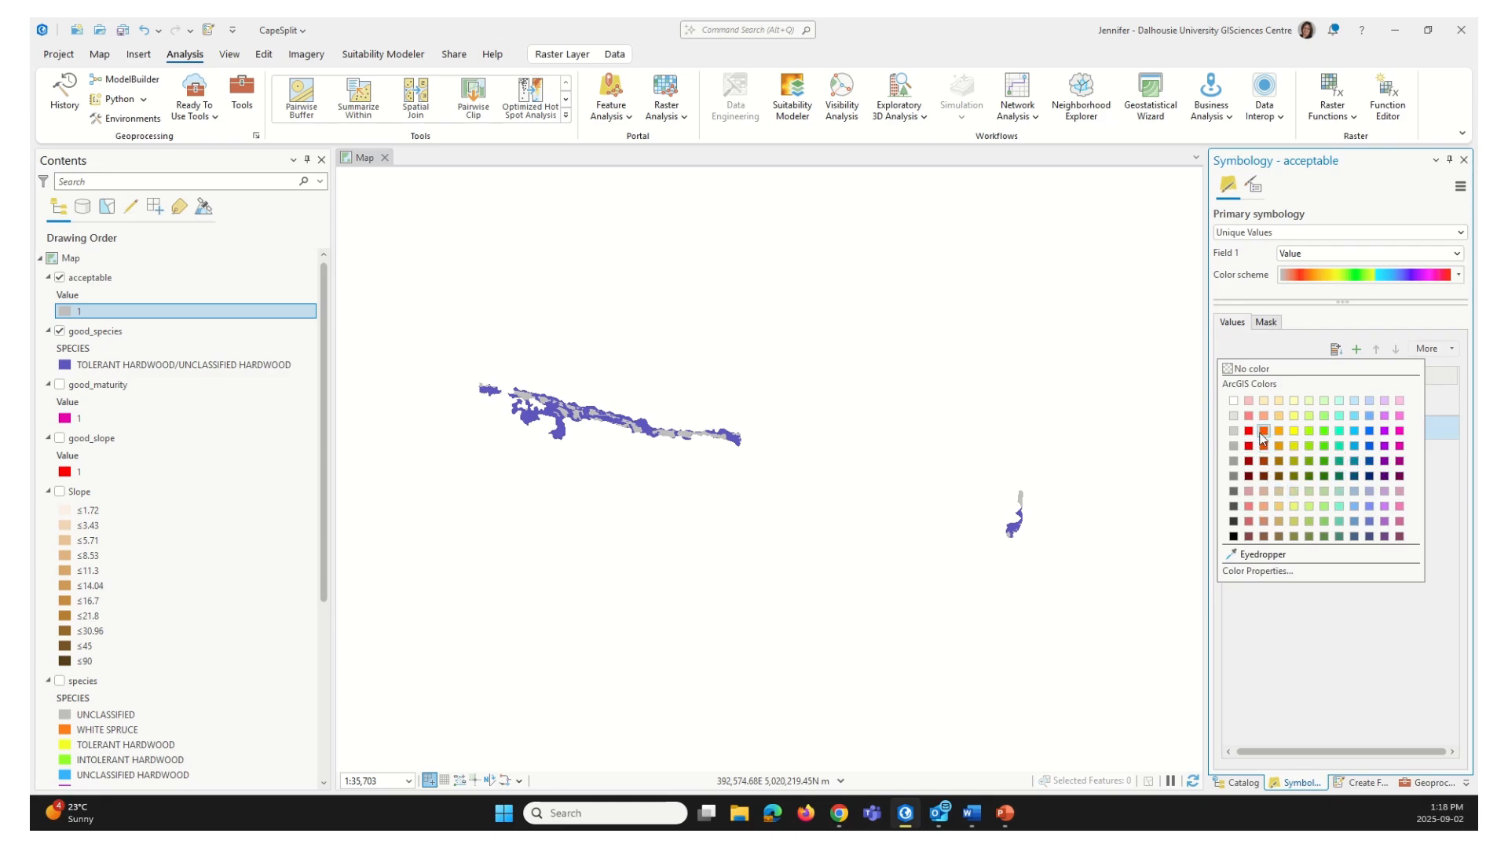
{"action": "left_click", "coordinate": [1340, 476]}
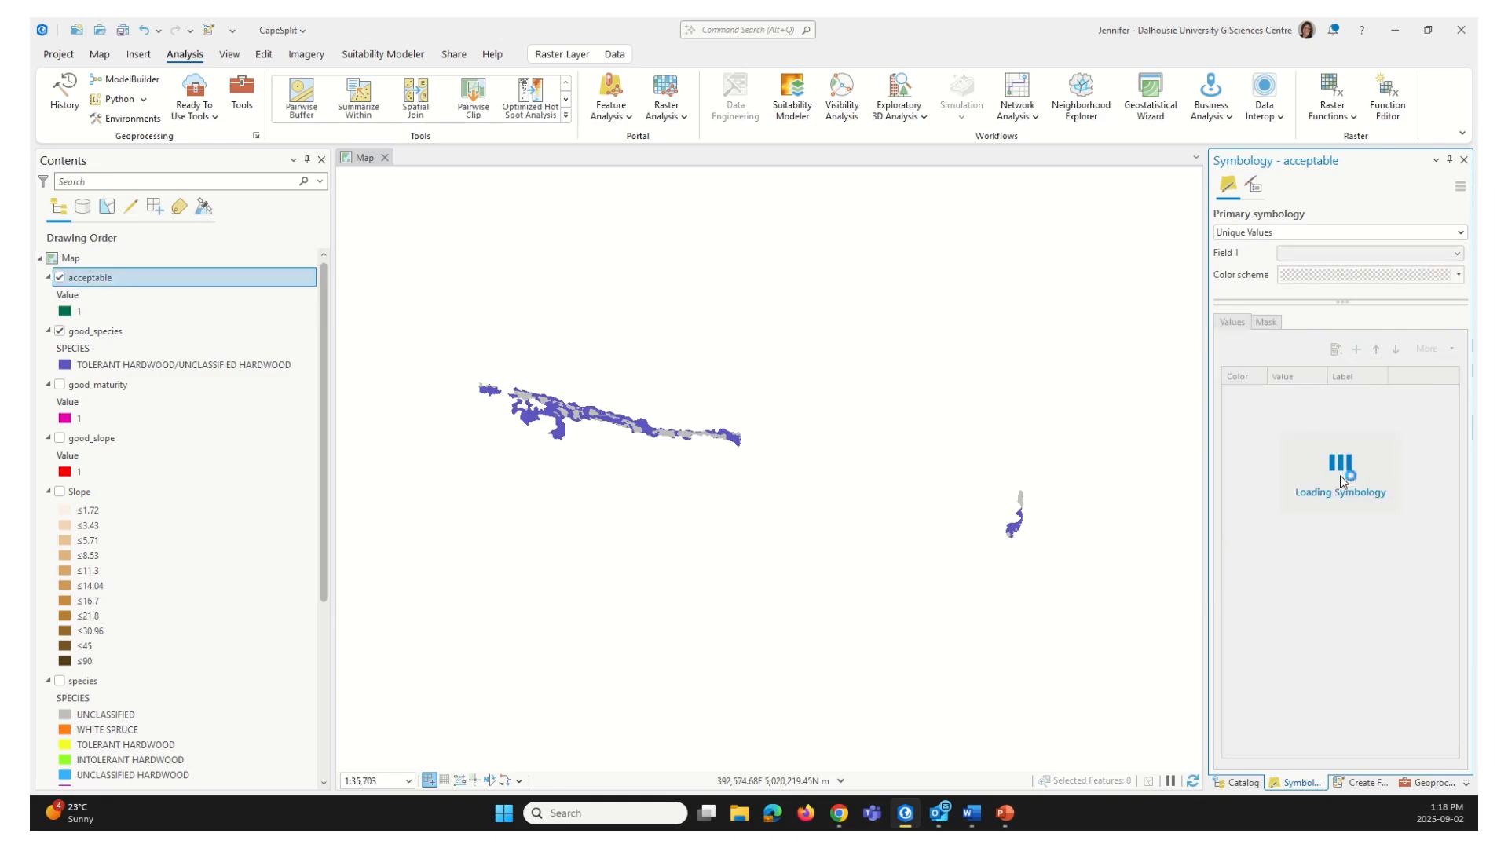
Step: Hide good_species, and compare the acceptable layer with good_maturity and good_slope displayed in turn beneath it
{"action": "left_click", "coordinate": [60, 332]}
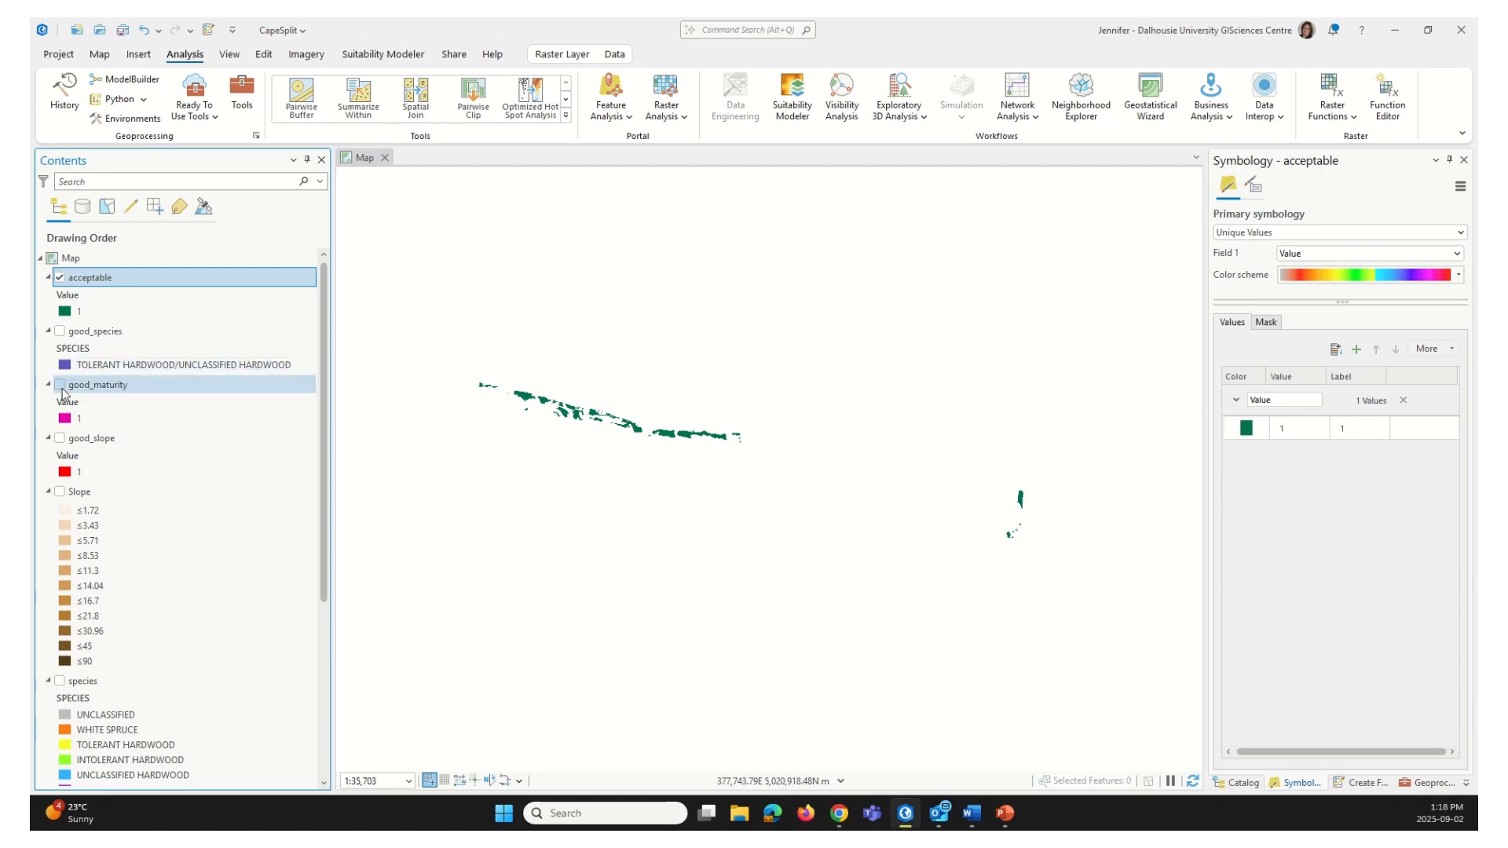
{"action": "left_click", "coordinate": [58, 384]}
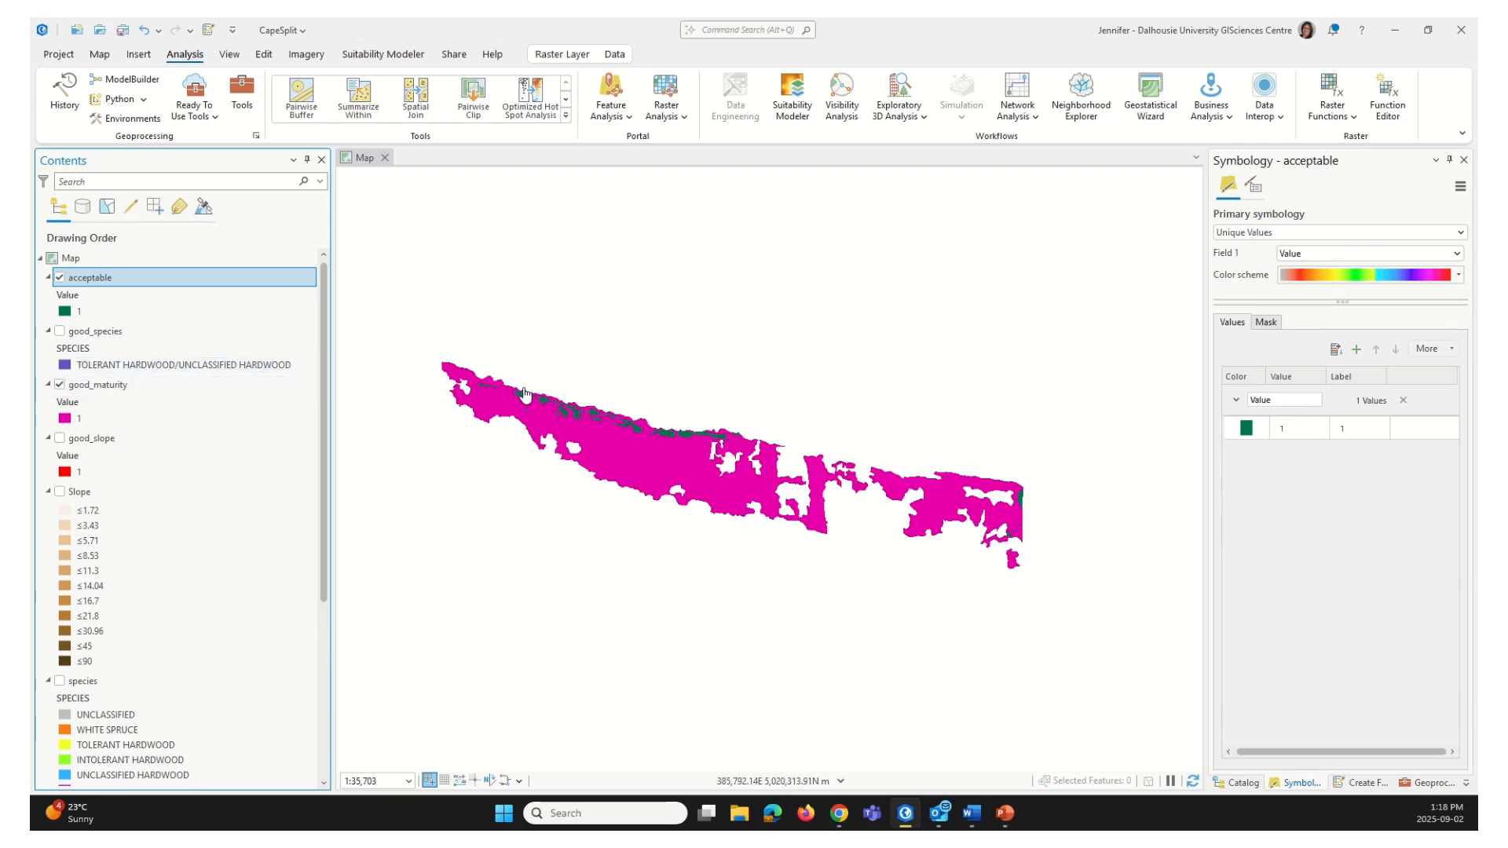
{"action": "left_click", "coordinate": [60, 384]}
{"action": "left_click", "coordinate": [60, 437]}
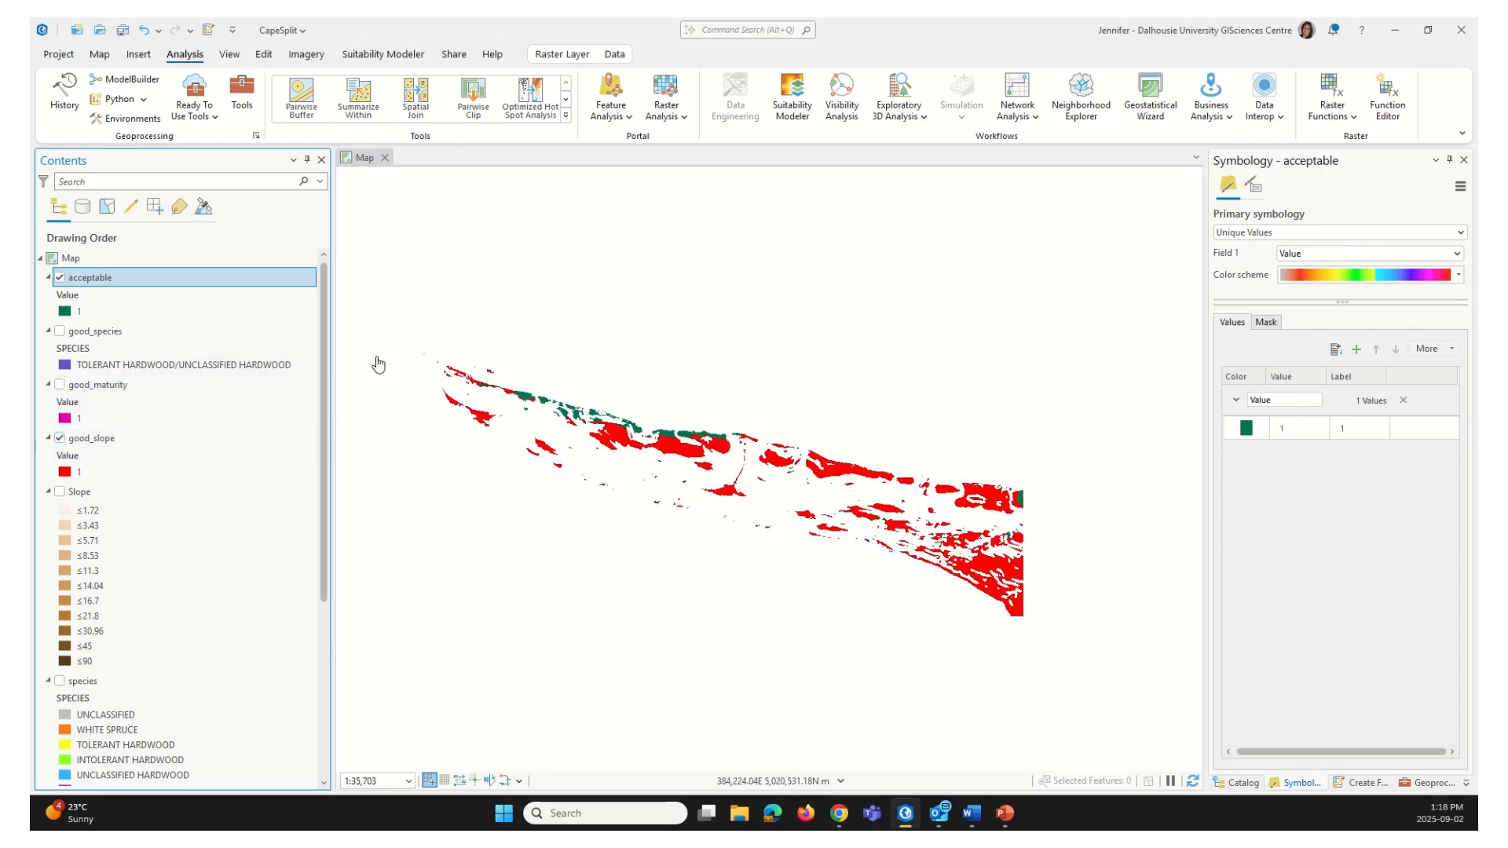
{"action": "left_click", "coordinate": [59, 279]}
{"action": "left_click", "coordinate": [59, 279]}
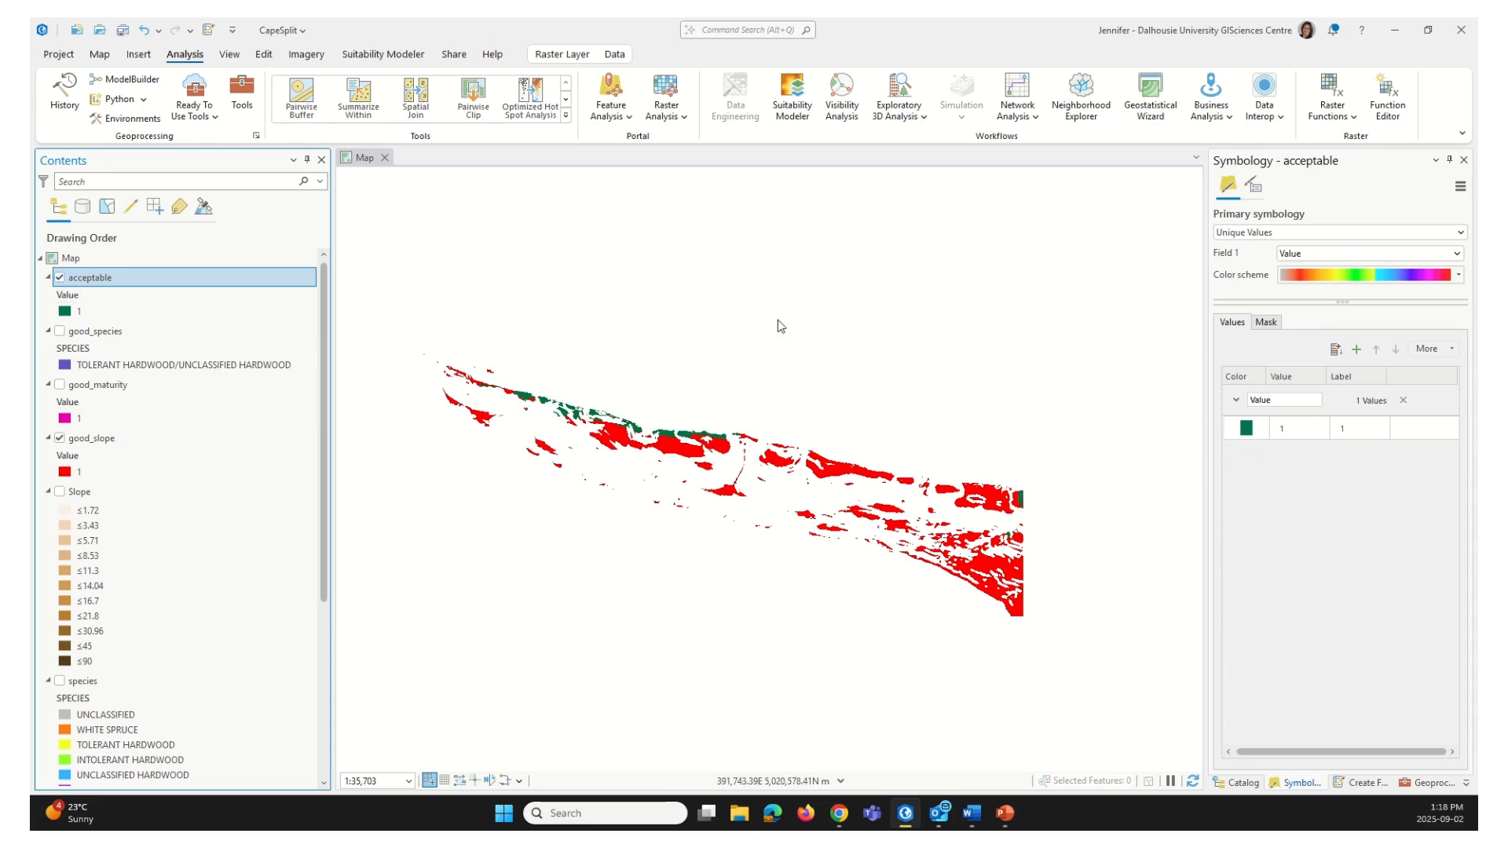
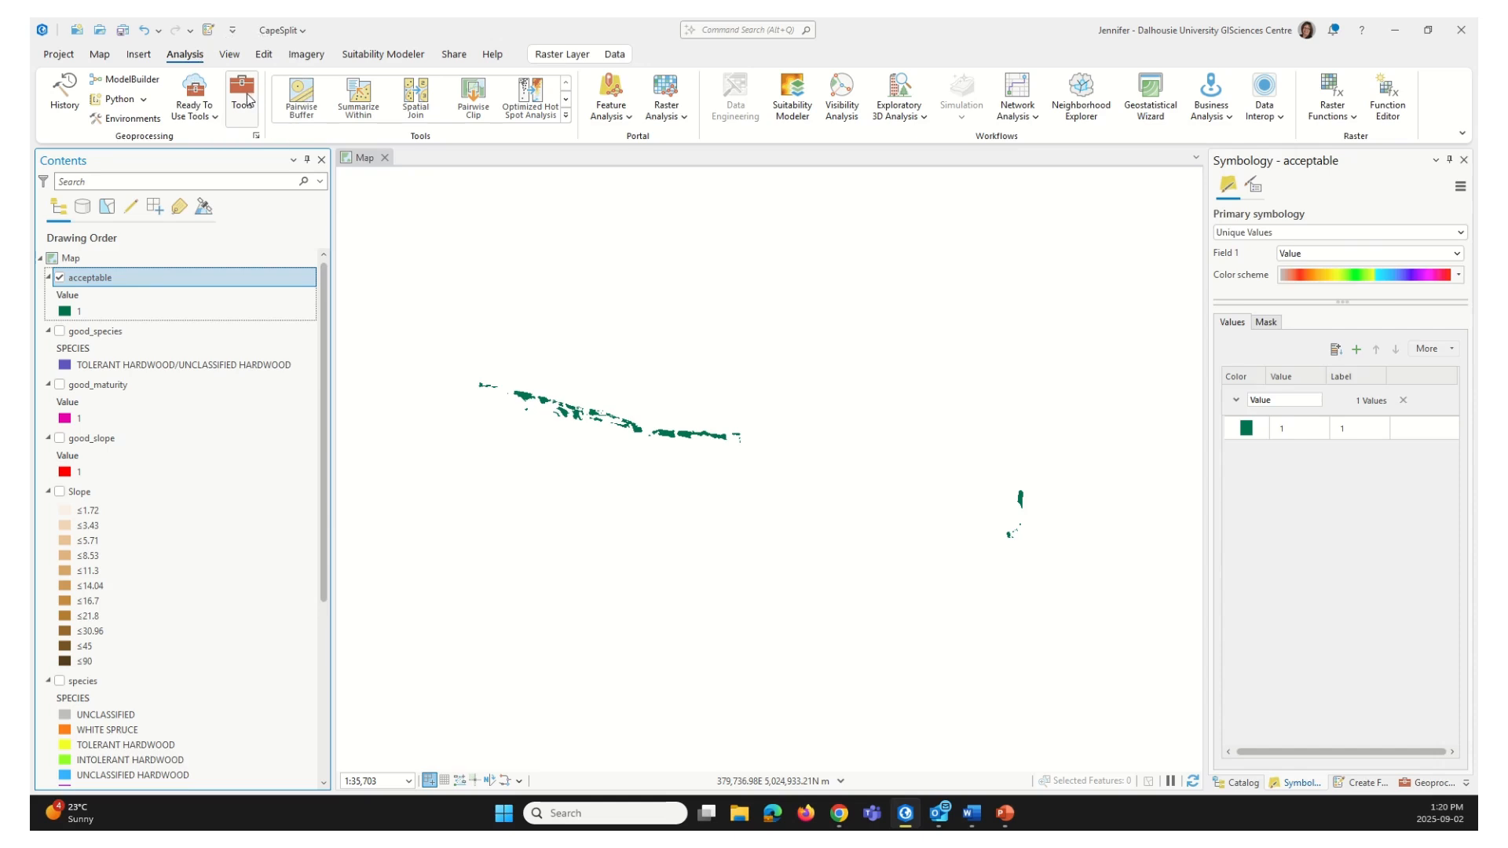
Step: Create a hillshade from dem with the Spatial Analyst Hillshade tool, naming the output raster HS
{"action": "left_click_drag", "start_coordinate": [1314, 179], "coordinate": [1143, 187]}
{"action": "type", "text": "hillshade"}
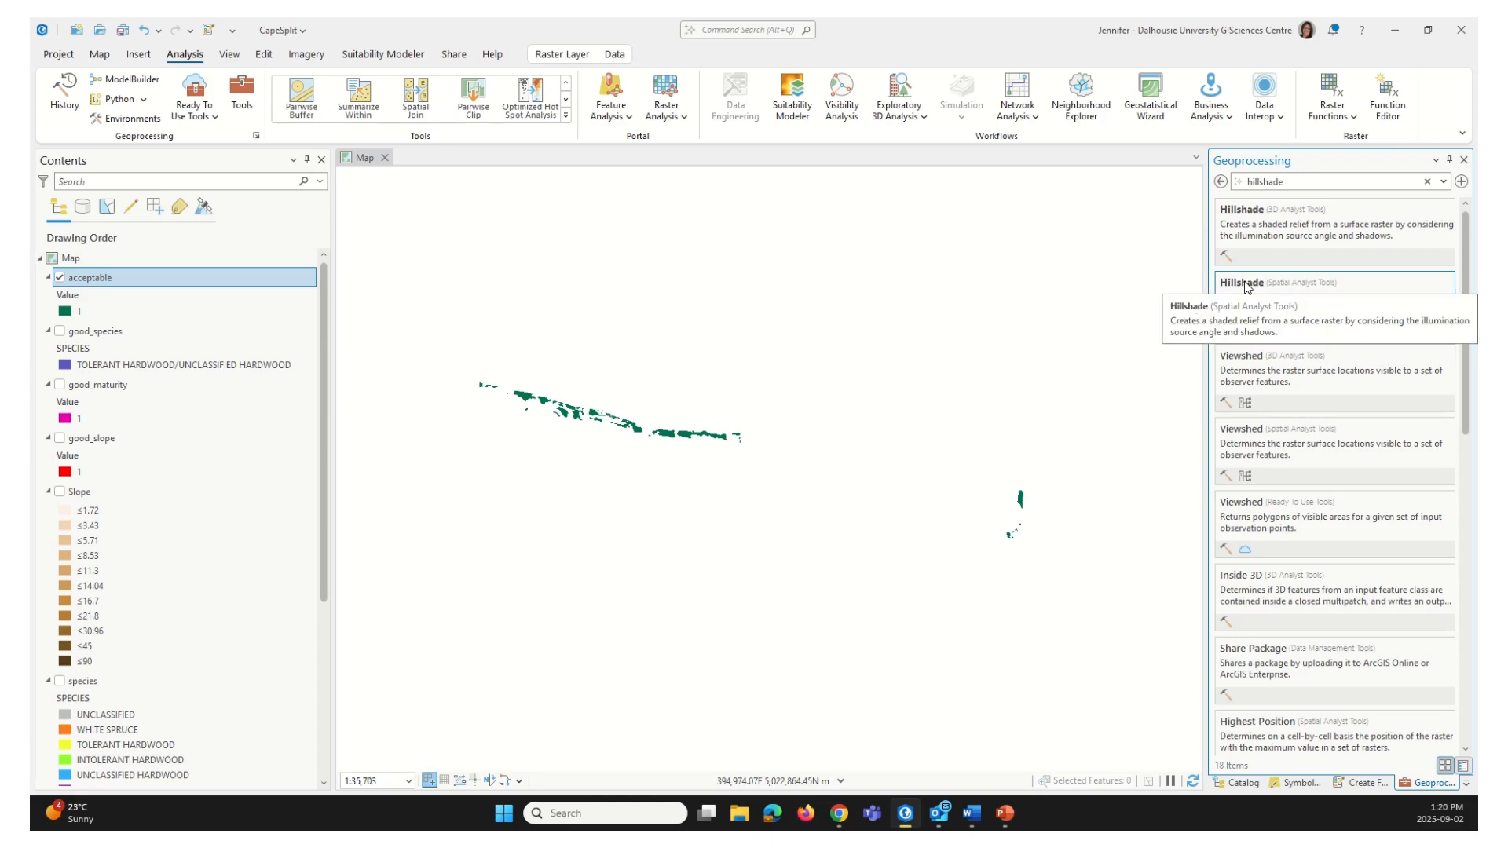
{"action": "left_click", "coordinate": [1245, 288]}
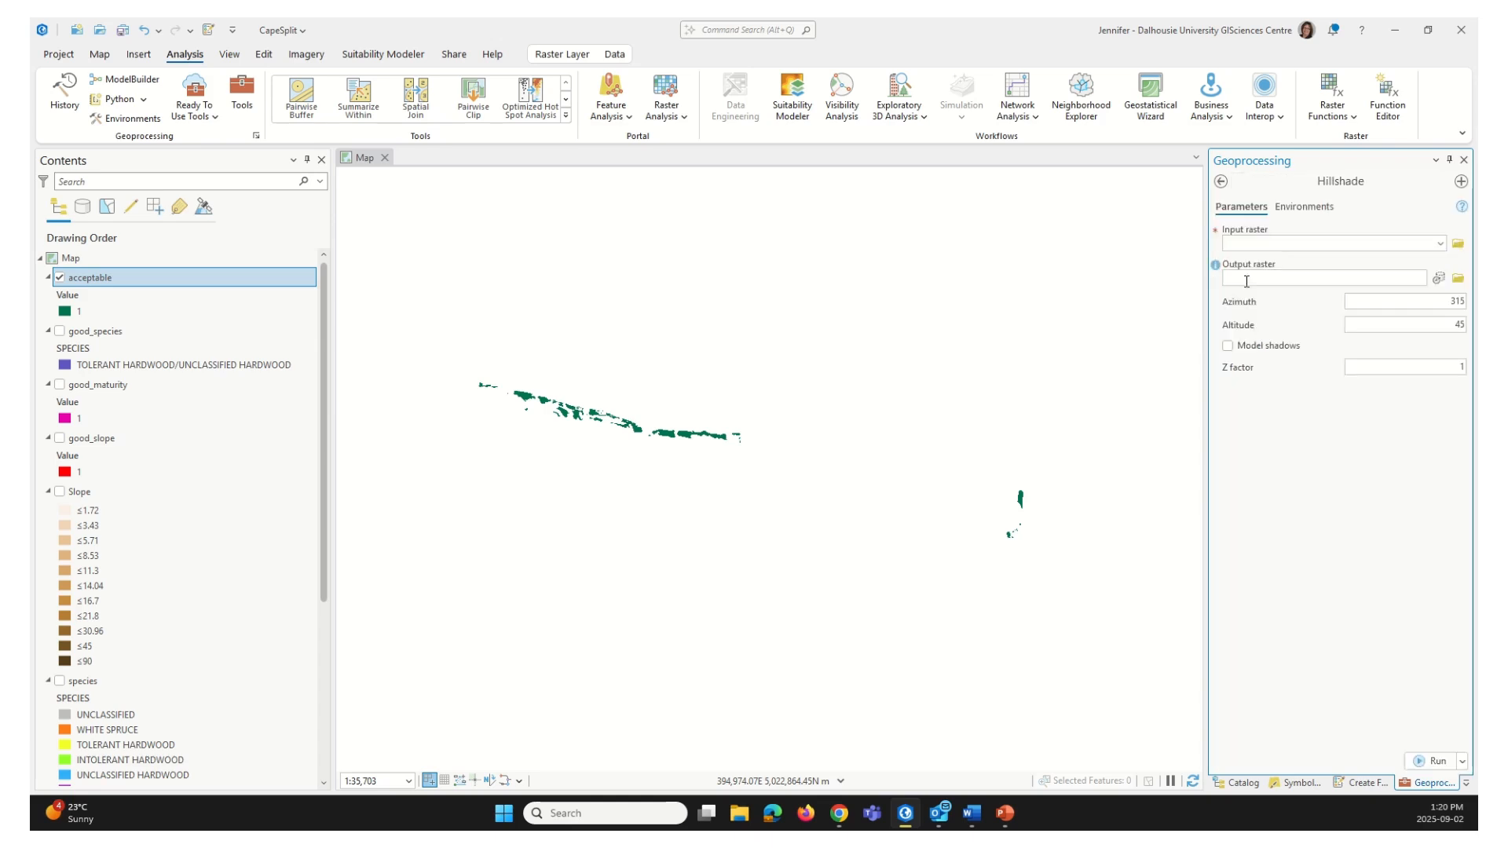
{"action": "left_click", "coordinate": [1442, 244]}
{"action": "left_click", "coordinate": [1248, 371]}
{"action": "left_click", "coordinate": [1351, 276]}
{"action": "left_click_drag", "start_coordinate": [1425, 277], "coordinate": [1152, 249]}
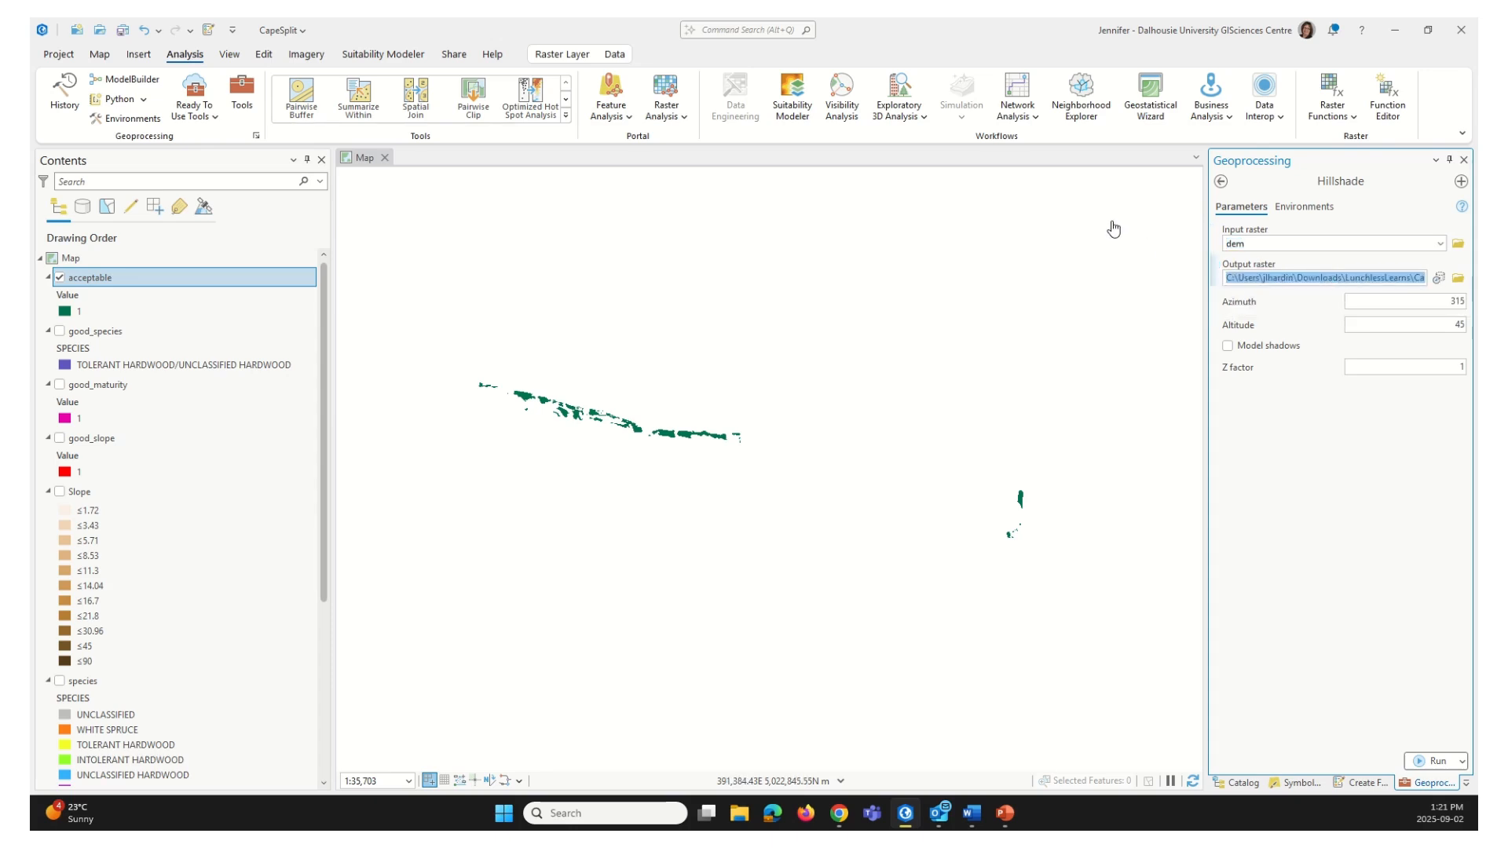
{"action": "type", "text": "HS"}
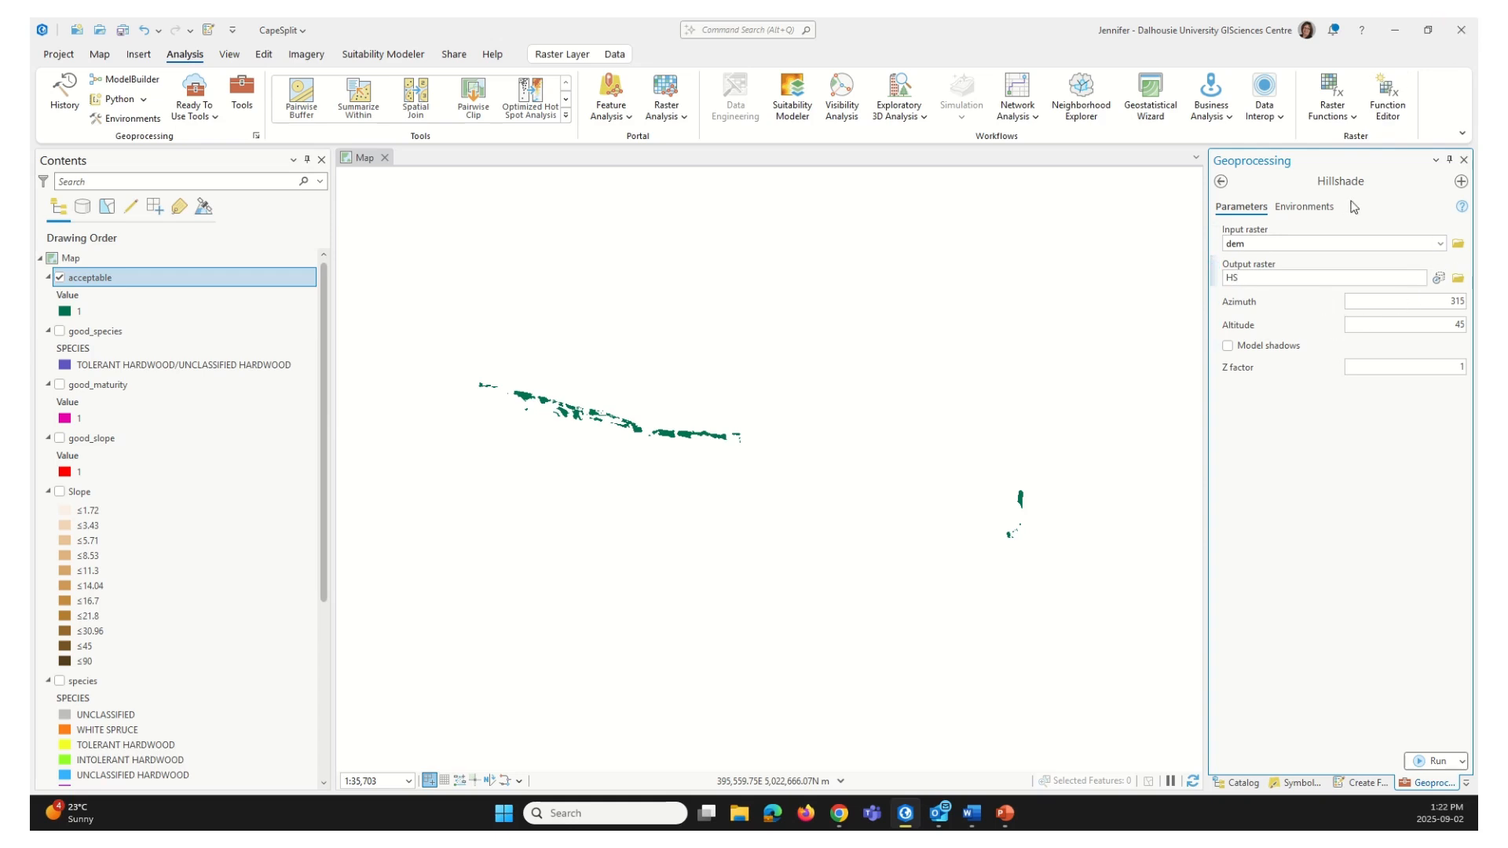
{"action": "left_click", "coordinate": [1431, 762]}
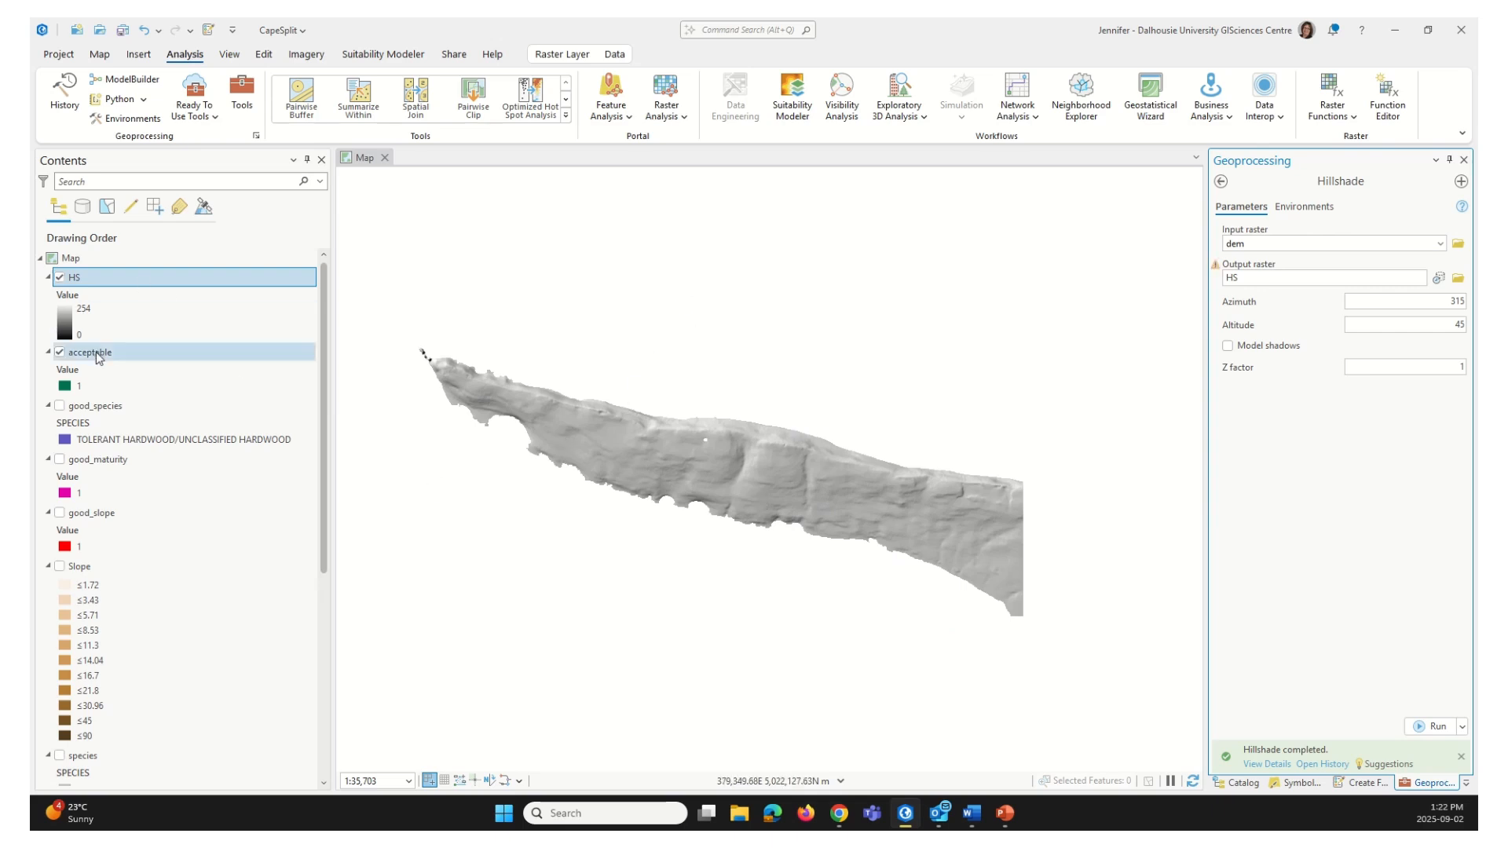
Step: Place the acceptable layer above HS in the drawing order and set the HS stretch type to Standard Deviation
{"action": "left_click_drag", "start_coordinate": [97, 352], "coordinate": [100, 277]}
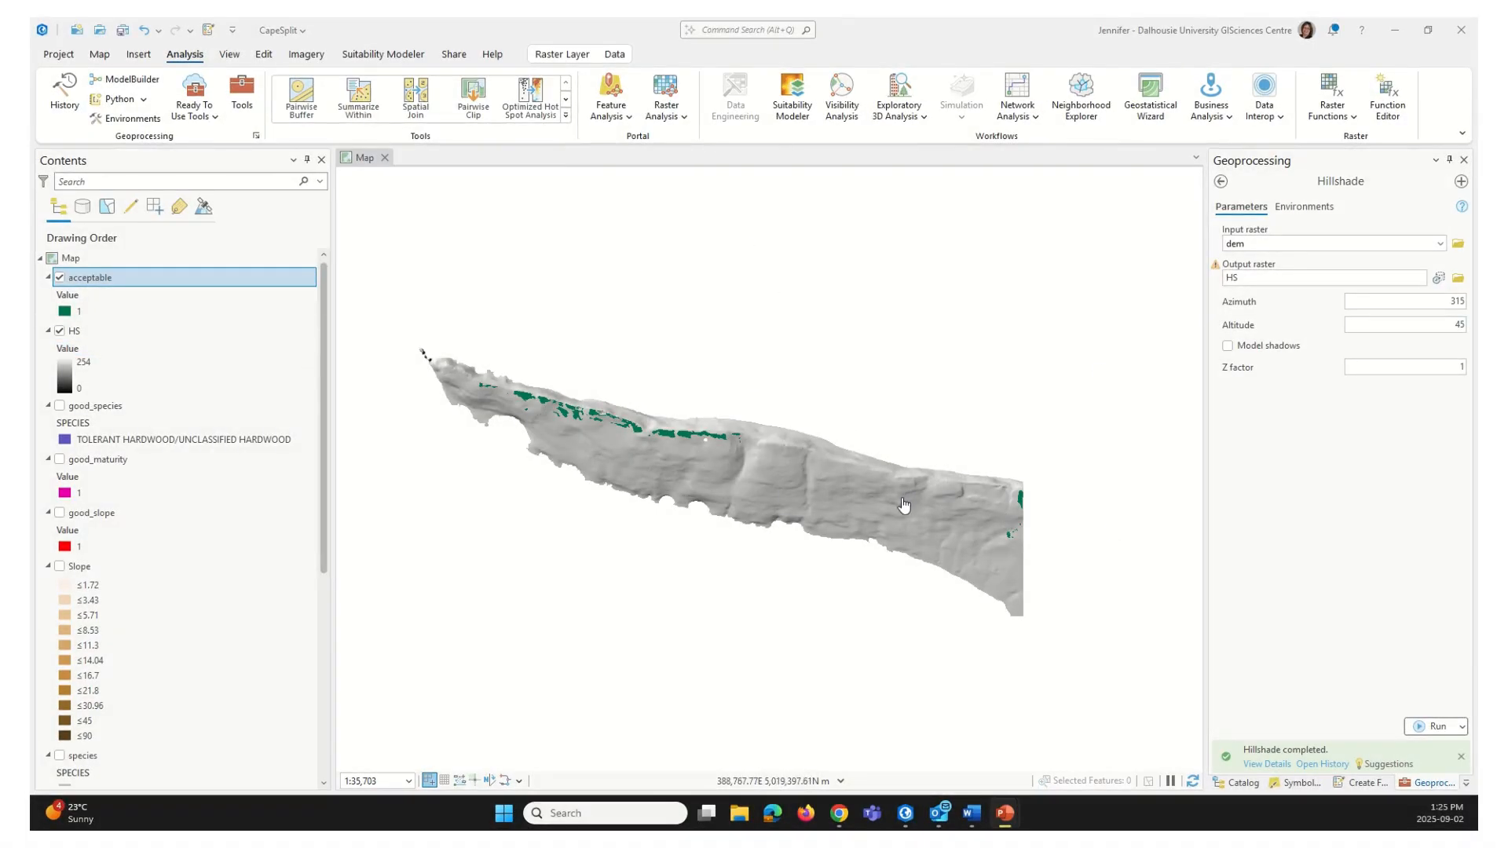
{"action": "right_click", "coordinate": [130, 334]}
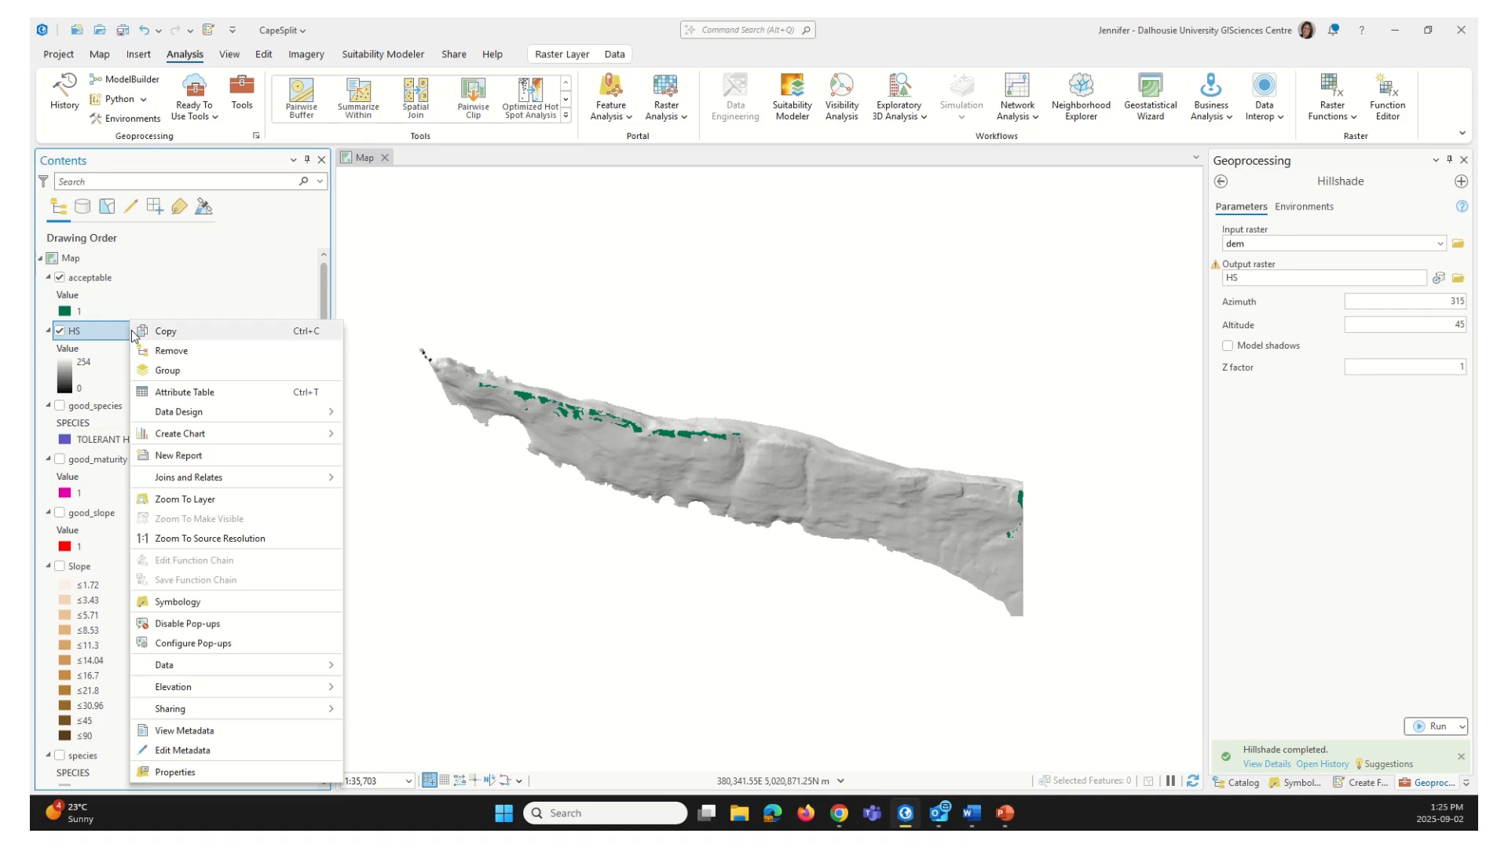
{"action": "left_click", "coordinate": [217, 610]}
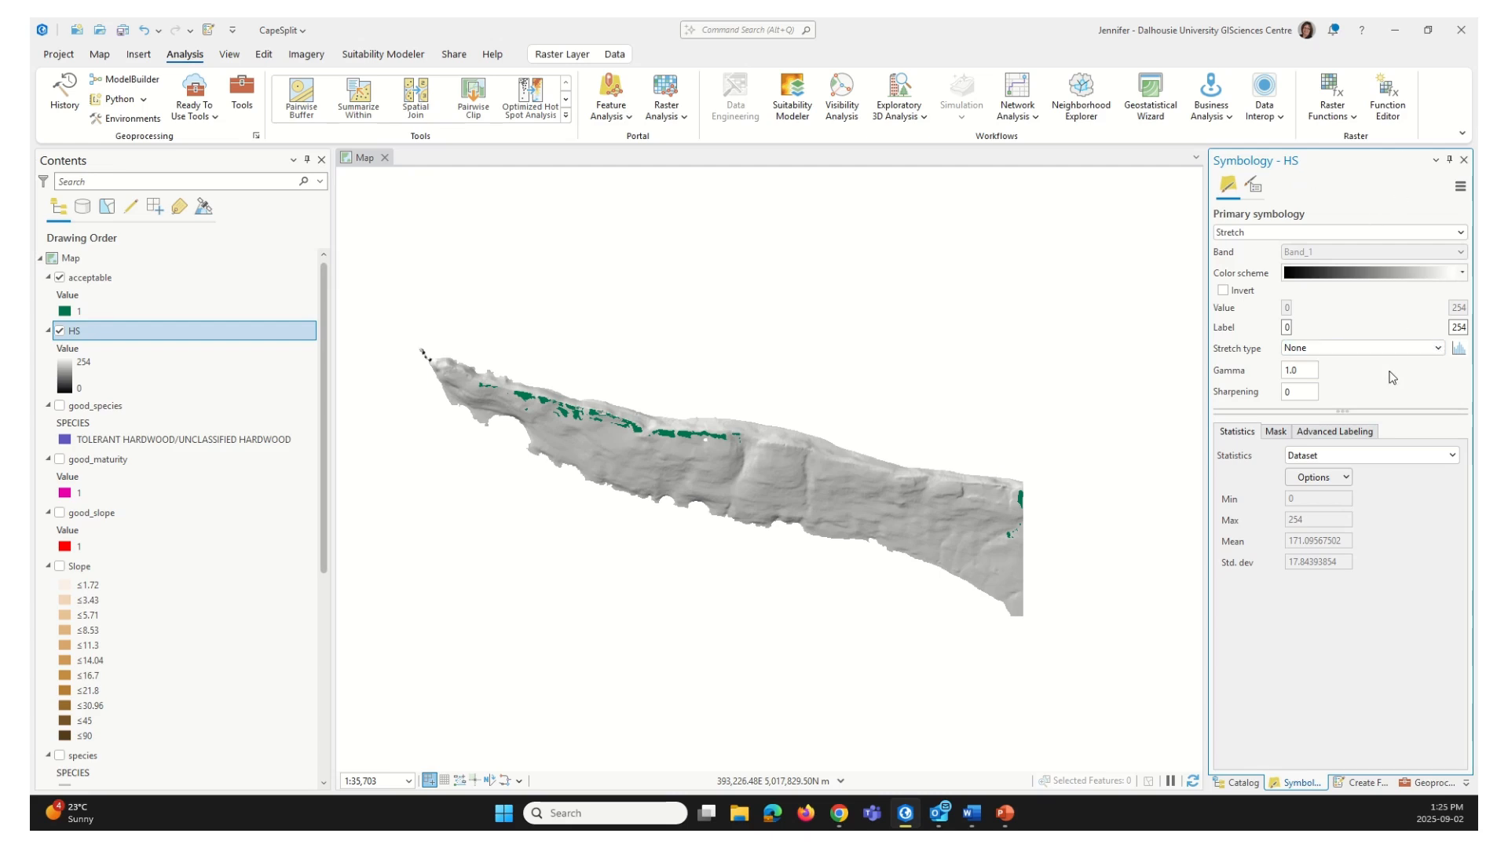
{"action": "left_click", "coordinate": [1438, 350]}
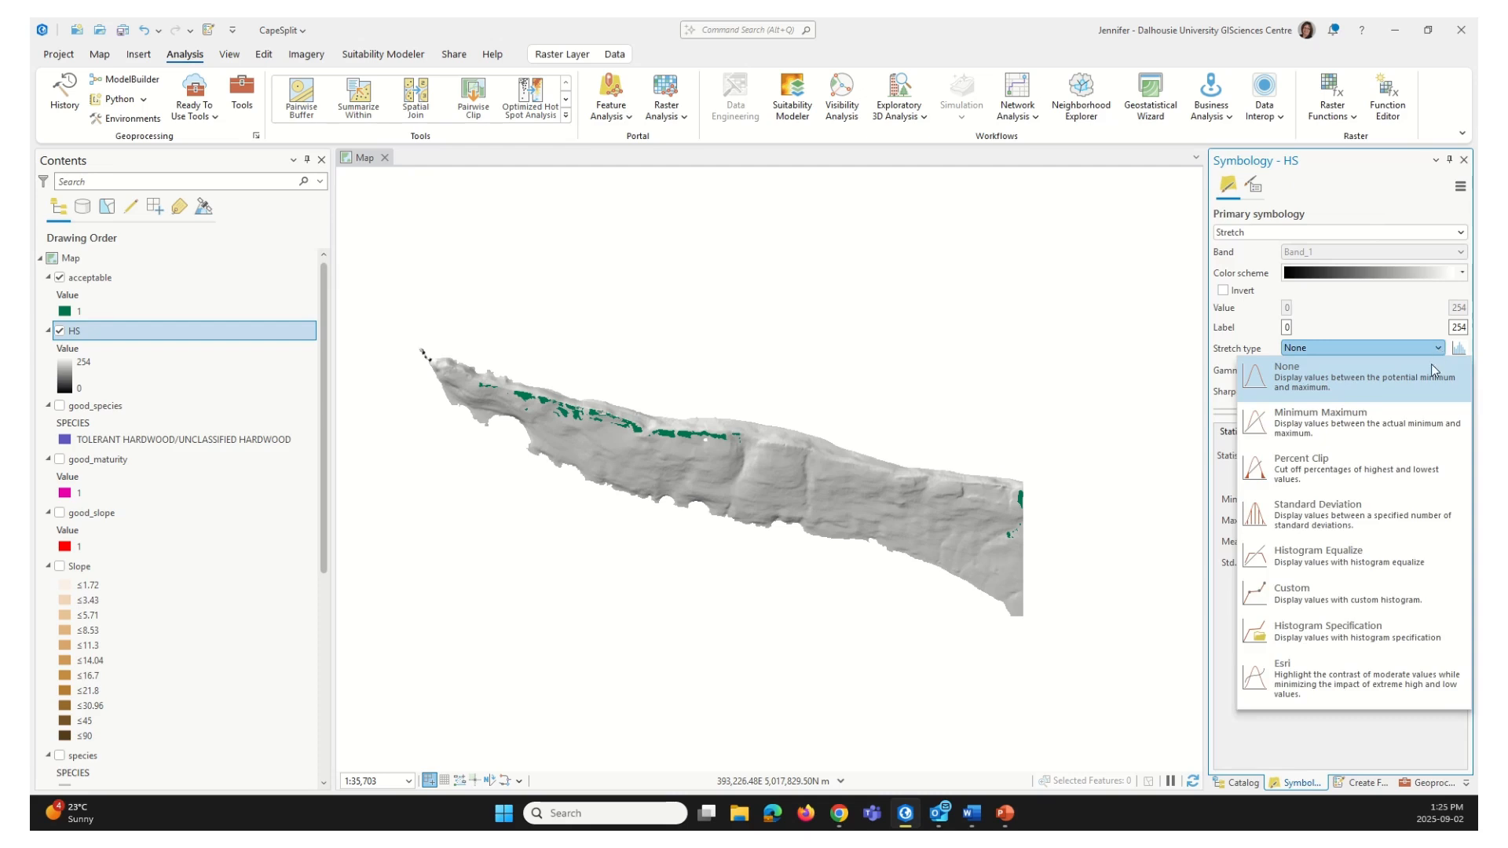
{"action": "left_click", "coordinate": [1383, 517]}
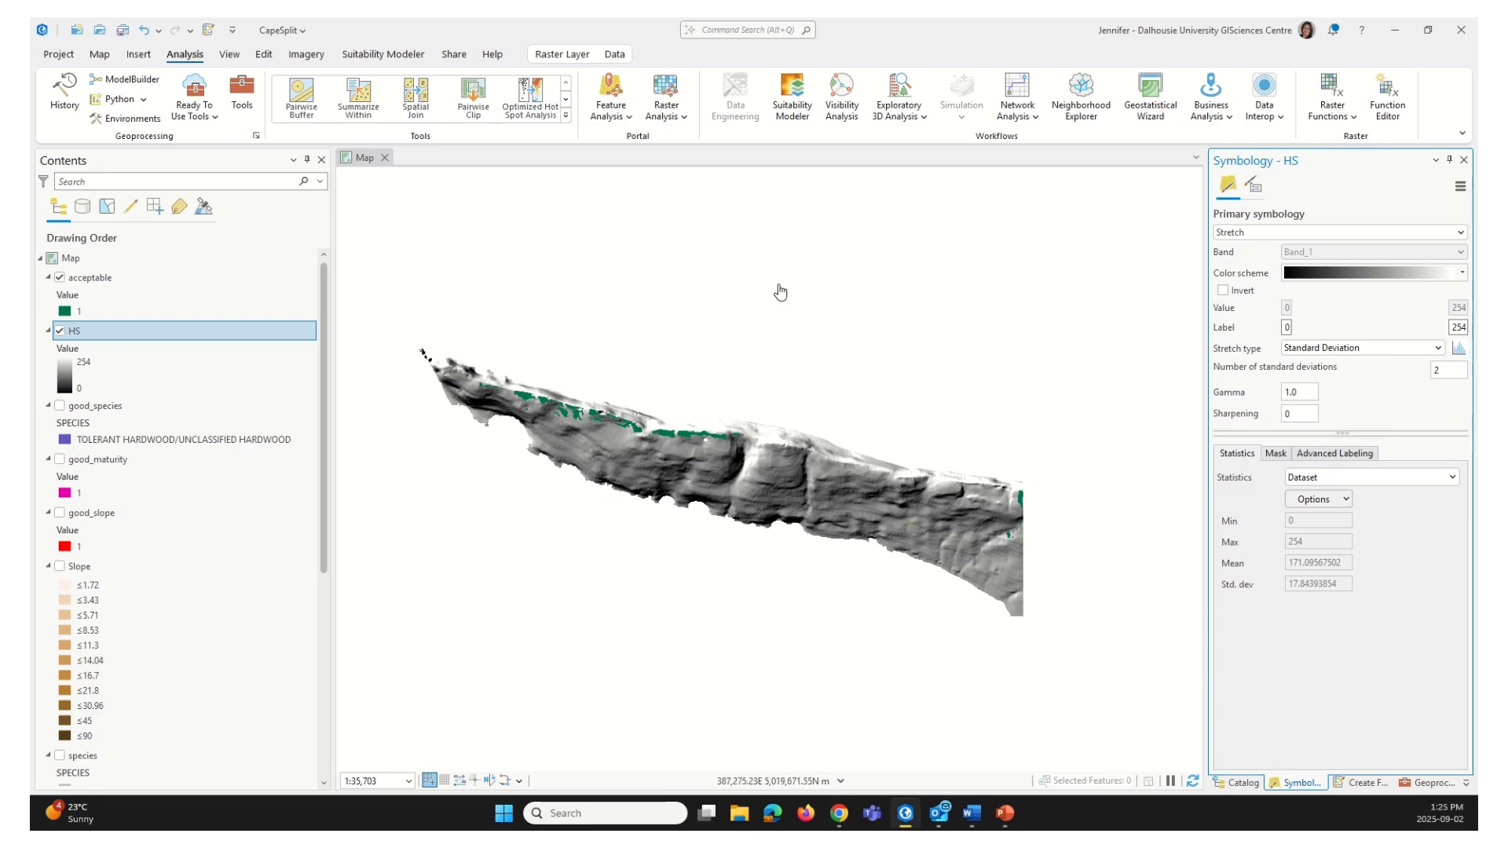